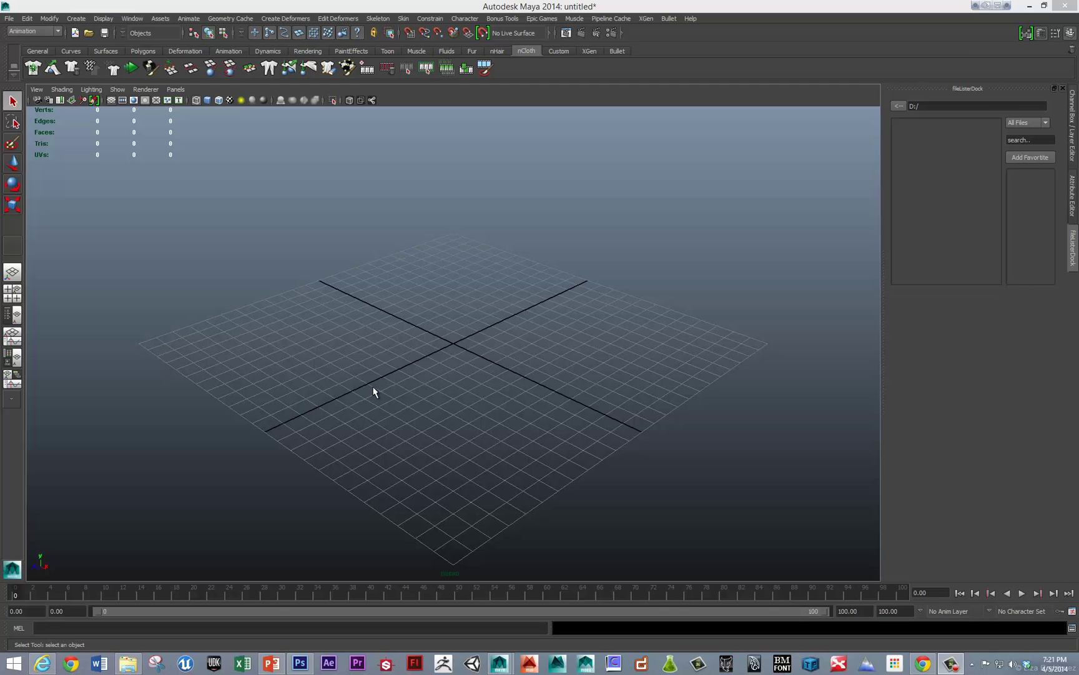
Create a polygon cylinder at the grid's centre, about 1 unit in radius and 2 units high.
{"action": "right_click", "coordinate": [455, 343], "text": "shift"}
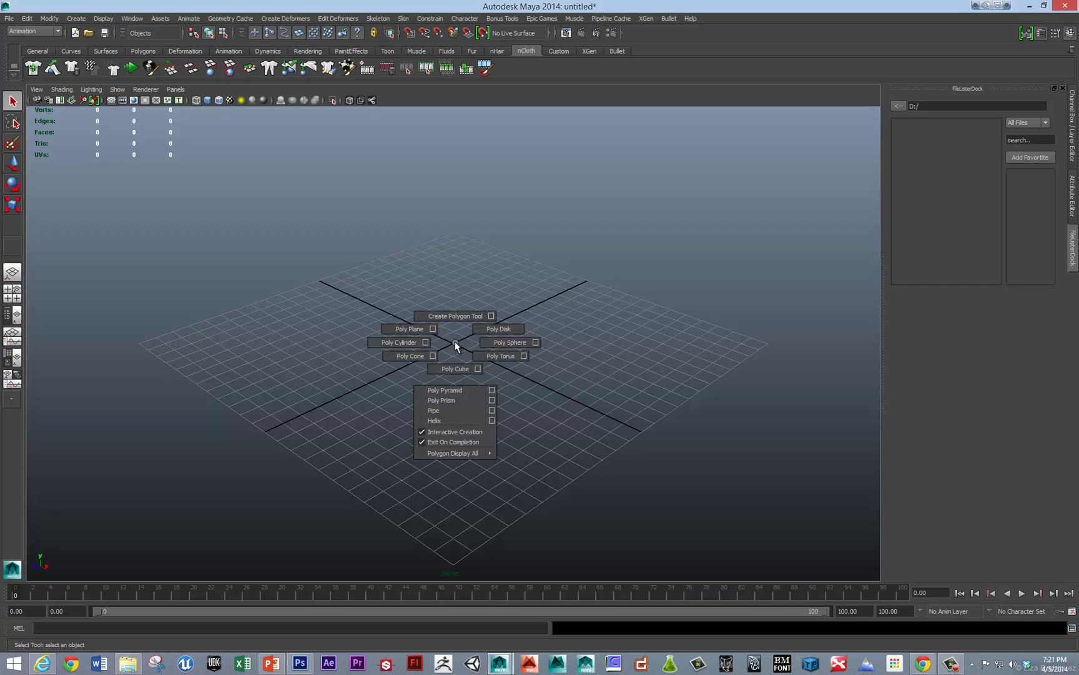
{"action": "left_click", "coordinate": [399, 342]}
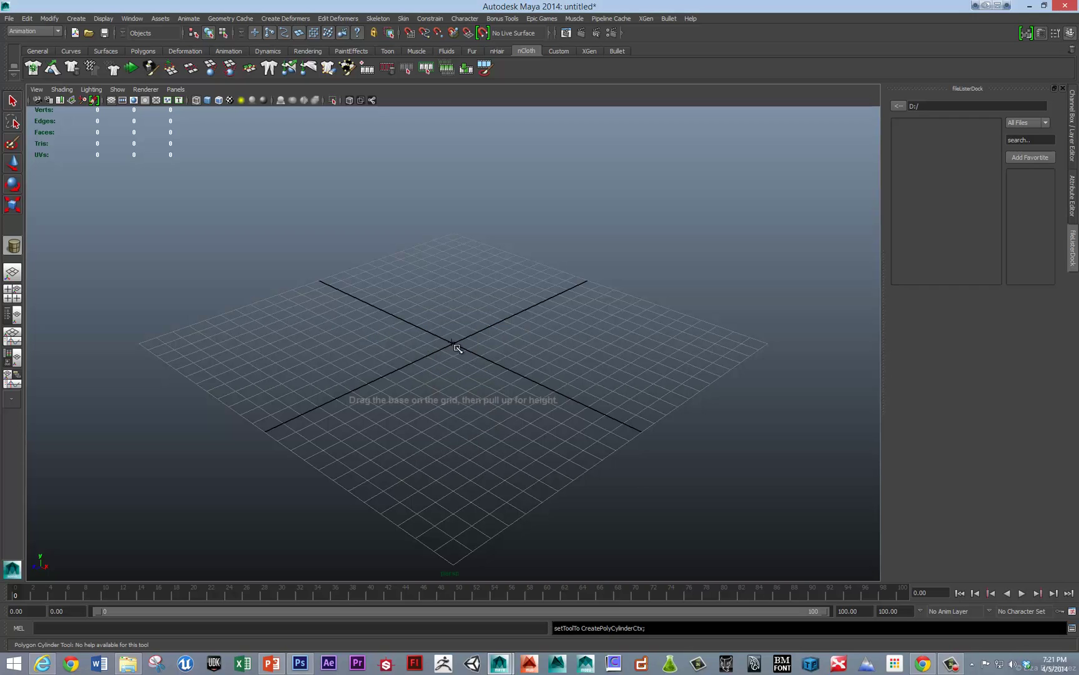
{"action": "mouse_move", "coordinate": [472, 351]}
{"action": "left_mouse_down"}
{"action": "mouse_move", "coordinate": [485, 356]}
{"action": "mouse_move", "coordinate": [456, 346]}
{"action": "mouse_move", "coordinate": [467, 350]}
{"action": "left_mouse_up"}
{"action": "left_click_drag", "start_coordinate": [448, 303], "coordinate": [453, 300]}
Set the cylinder's axis subdivisions to 16 and its height subdivisions to 5.
{"action": "key", "text": "ctrl+a"}
{"action": "key", "text": "ctrl+a"}
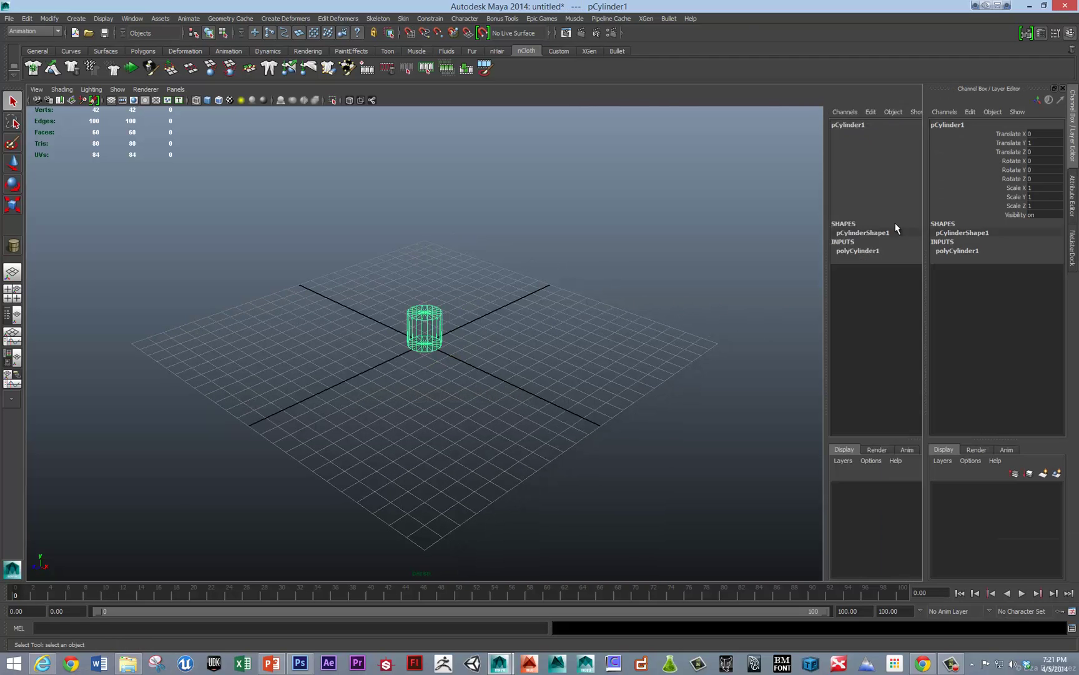
{"action": "left_click", "coordinate": [947, 250]}
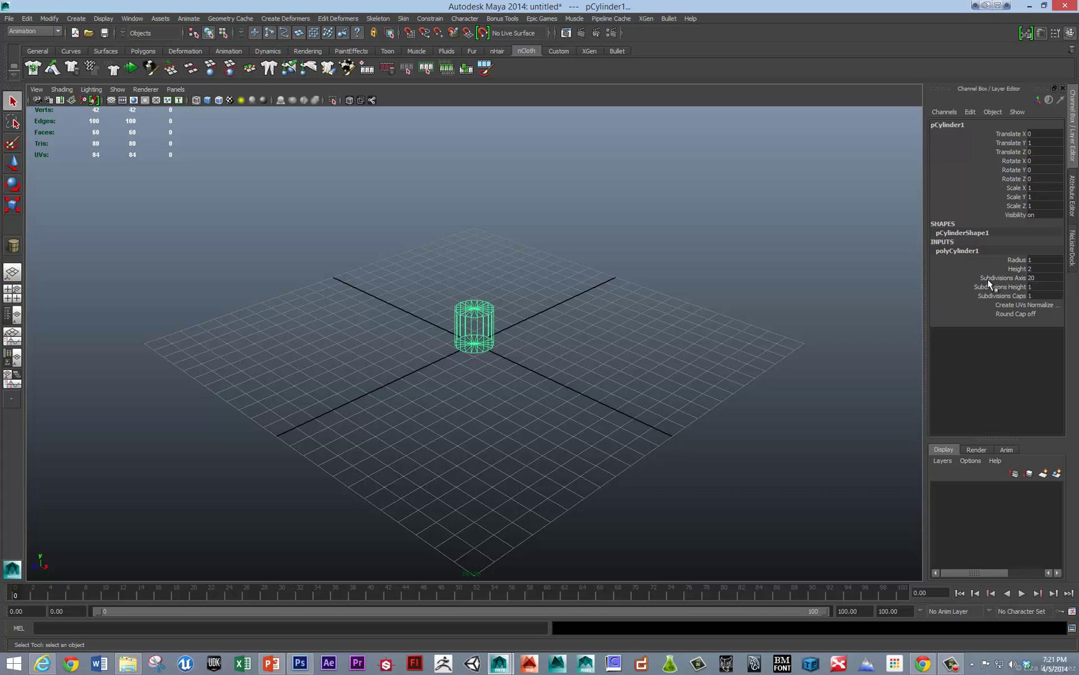
{"action": "left_click", "coordinate": [1029, 279]}
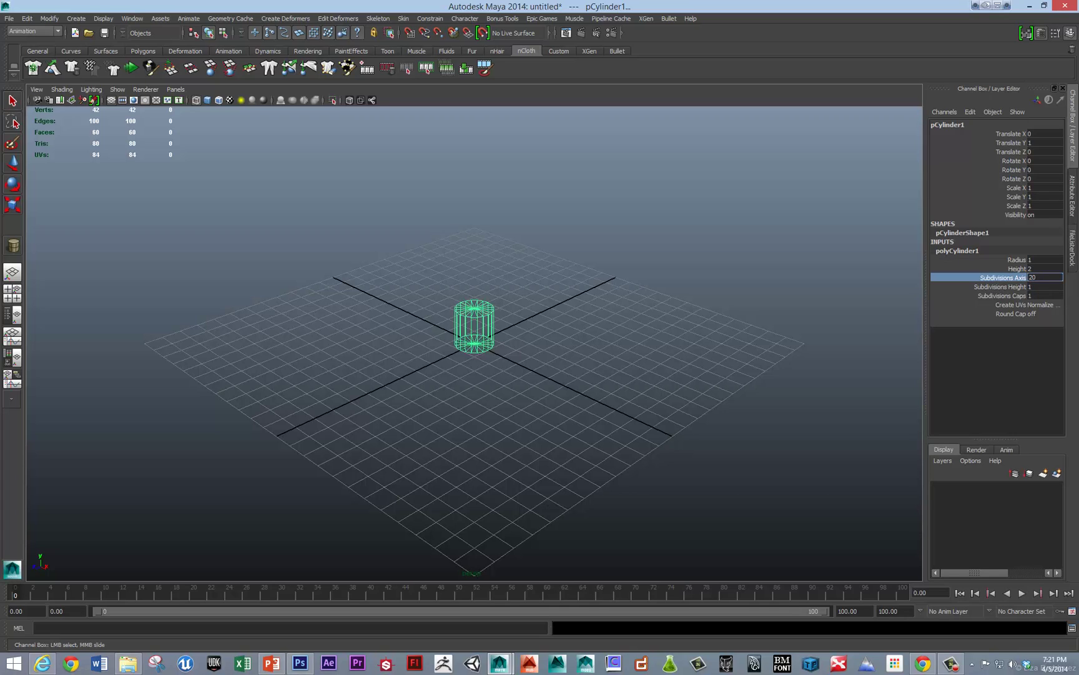
{"action": "type", "text": "16"}
{"action": "key", "text": "Return"}
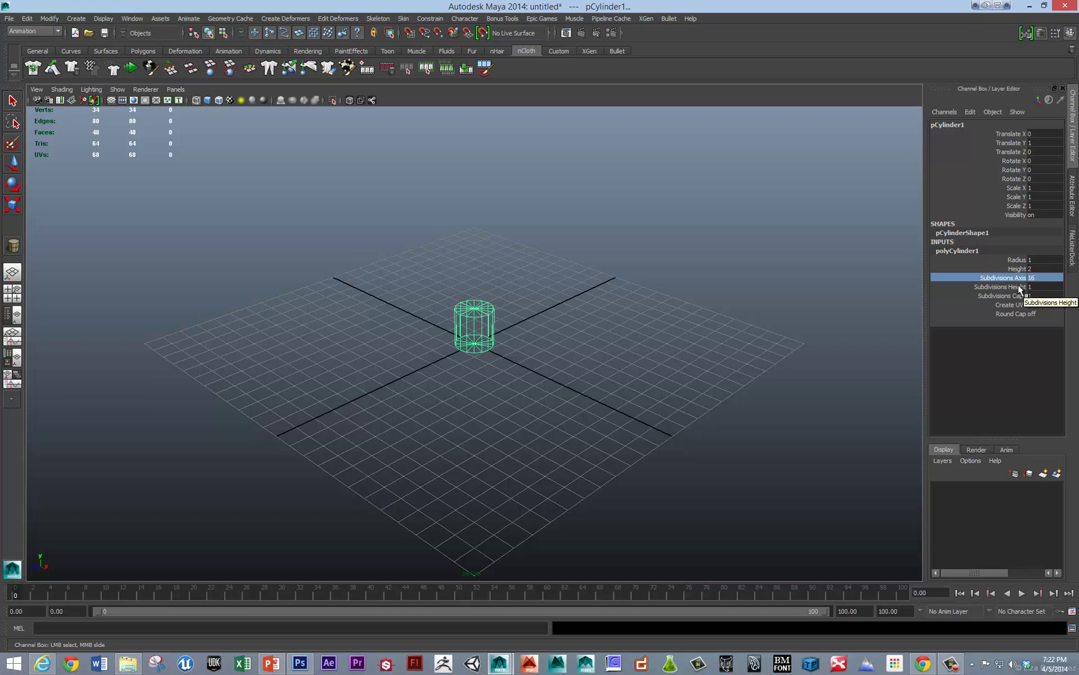
{"action": "left_click", "coordinate": [1021, 287]}
{"action": "middle_click_drag", "start_coordinate": [798, 350], "coordinate": [811, 343]}
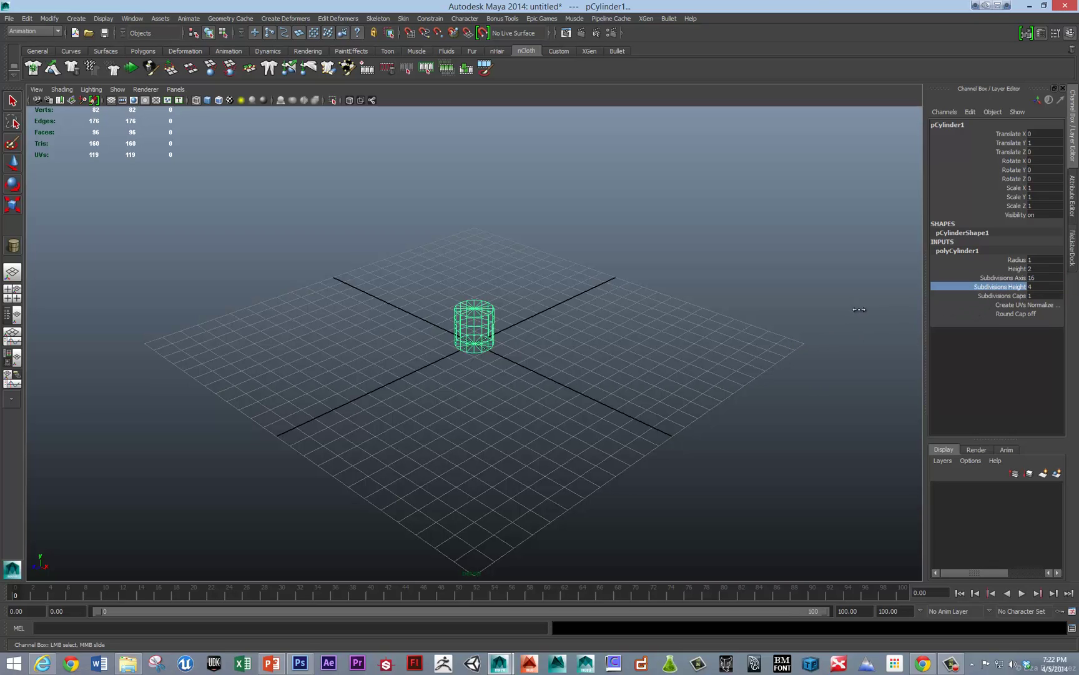
{"action": "middle_click_drag", "start_coordinate": [860, 310], "coordinate": [863, 312]}
Set the cylinder's cap subdivisions to 5 and turn on Round Cap.
{"action": "left_click", "coordinate": [1032, 296]}
{"action": "type", "text": "5"}
{"action": "key", "text": "Return"}
{"action": "left_click", "coordinate": [1033, 314]}
{"action": "type", "text": "1"}
{"action": "key", "text": "Return"}
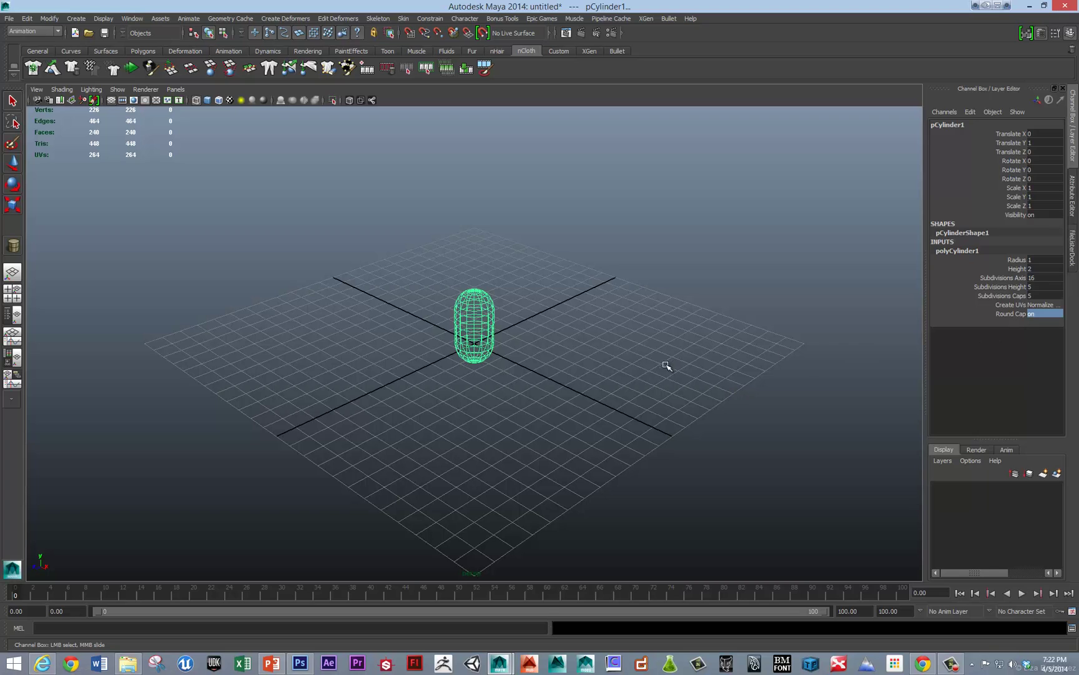
Delete all faces of the capsule's lower rounded cap, leaving the bottom open.
{"action": "scroll", "coordinate": [556, 355], "scroll_direction": "up", "scroll_amount": 6}
{"action": "left_click_drag", "start_coordinate": [619, 360], "coordinate": [614, 349], "text": "alt"}
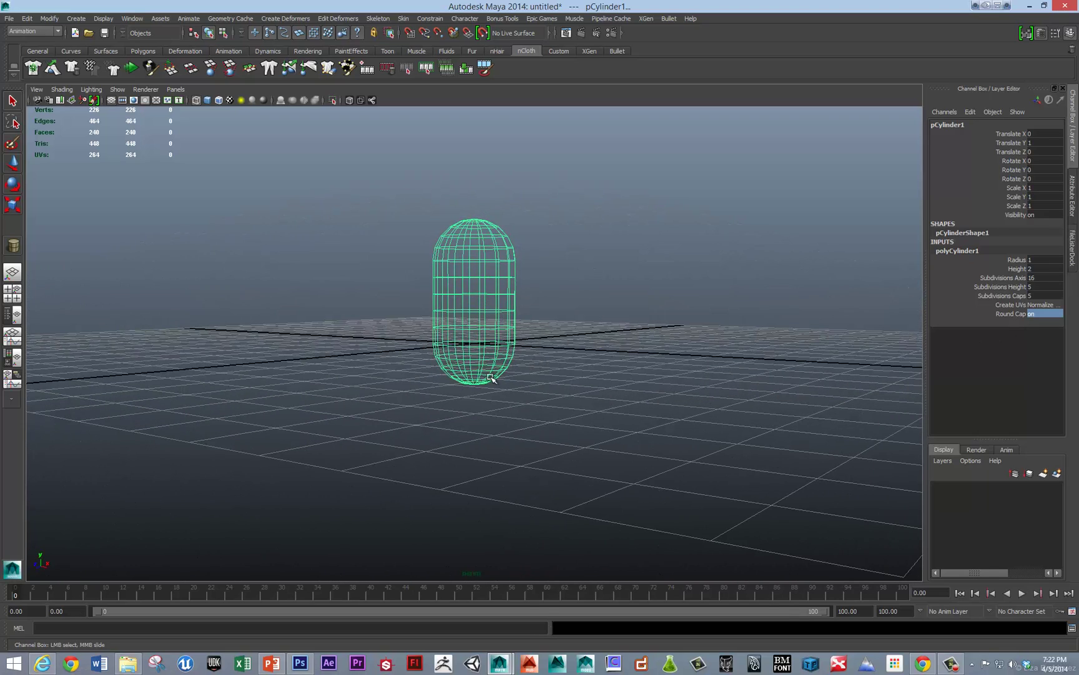
{"action": "right_click_drag", "start_coordinate": [483, 381], "coordinate": [454, 382]}
{"action": "left_click_drag", "start_coordinate": [436, 374], "coordinate": [537, 405]}
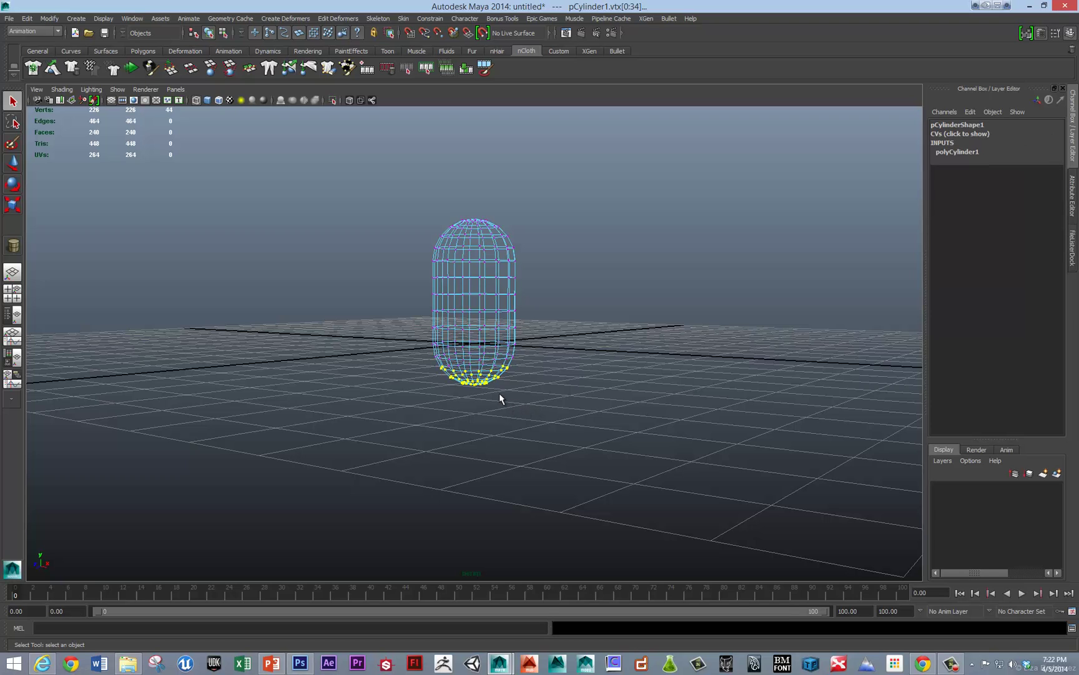
{"action": "right_click_drag", "start_coordinate": [458, 366], "coordinate": [448, 437], "text": "ctrl"}
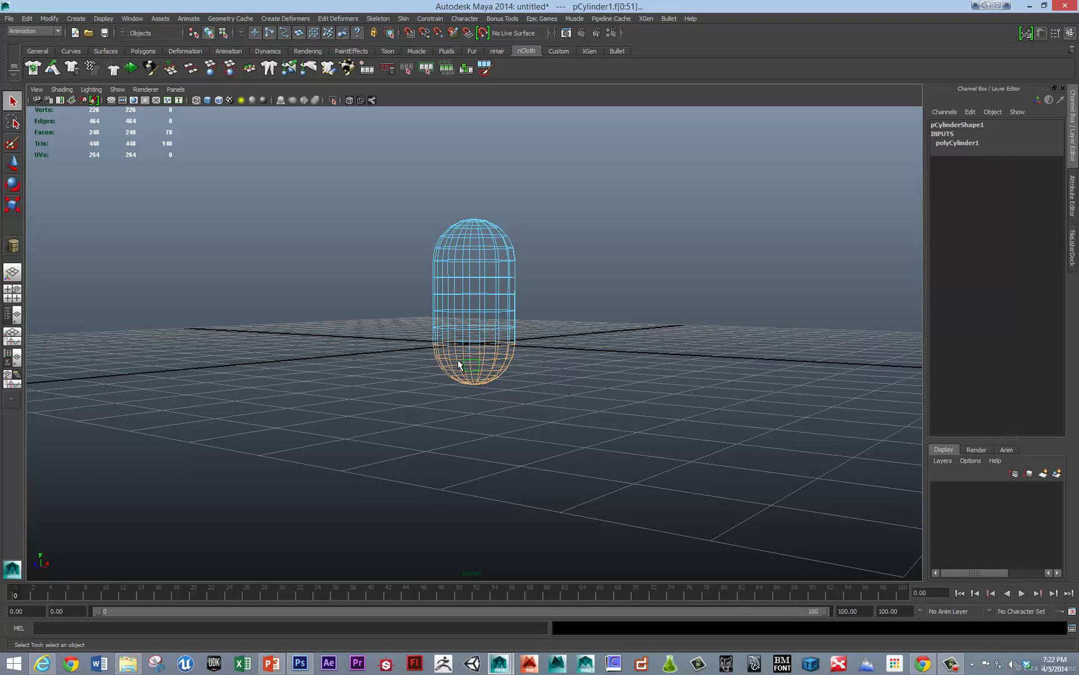
{"action": "left_click_drag", "start_coordinate": [465, 366], "coordinate": [443, 358], "text": "alt"}
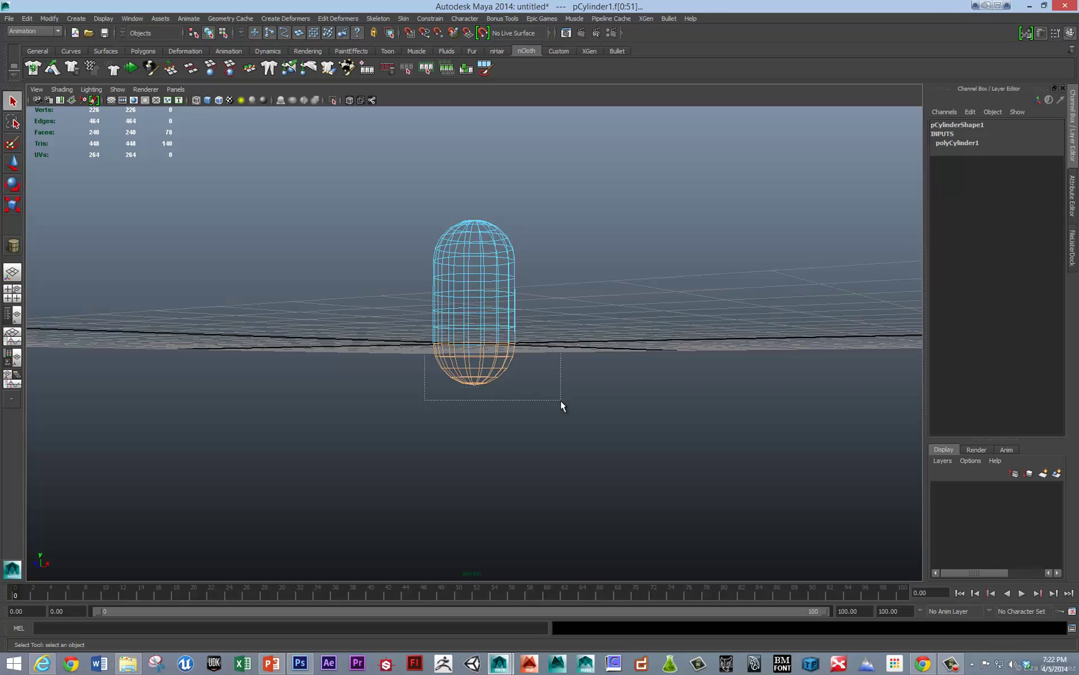
{"action": "key", "text": "Delete"}
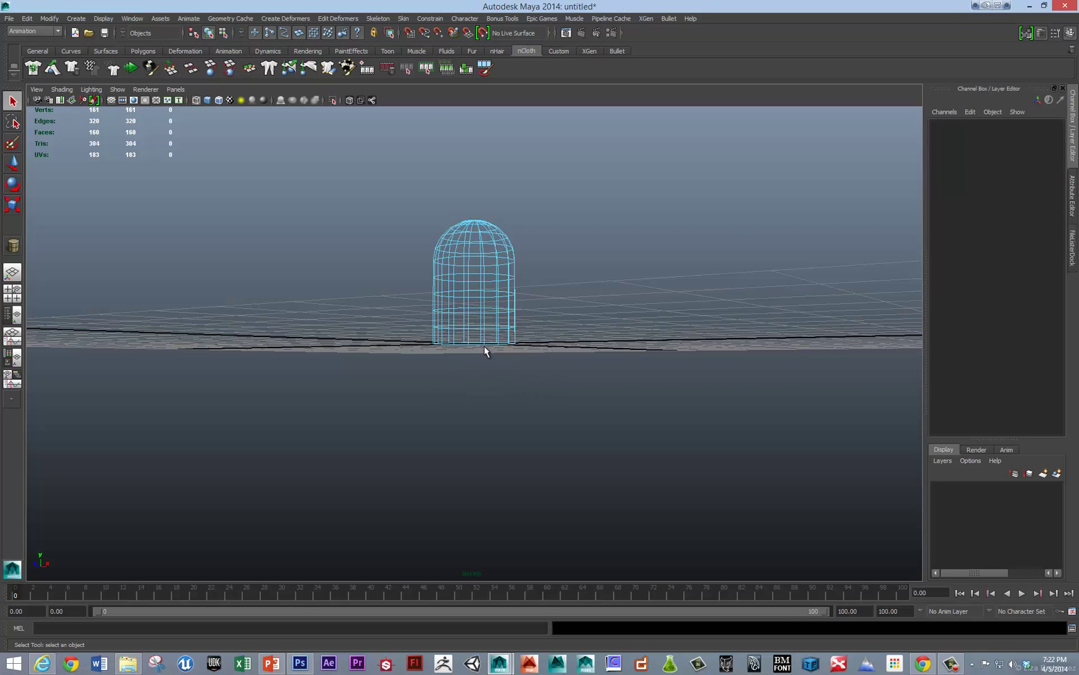
Turn on shaded display and extrude the border edge loop around the body's open bottom.
{"action": "key", "text": "F8"}
{"action": "key", "text": "F8"}
{"action": "key", "text": "5"}
{"action": "right_click", "coordinate": [482, 343]}
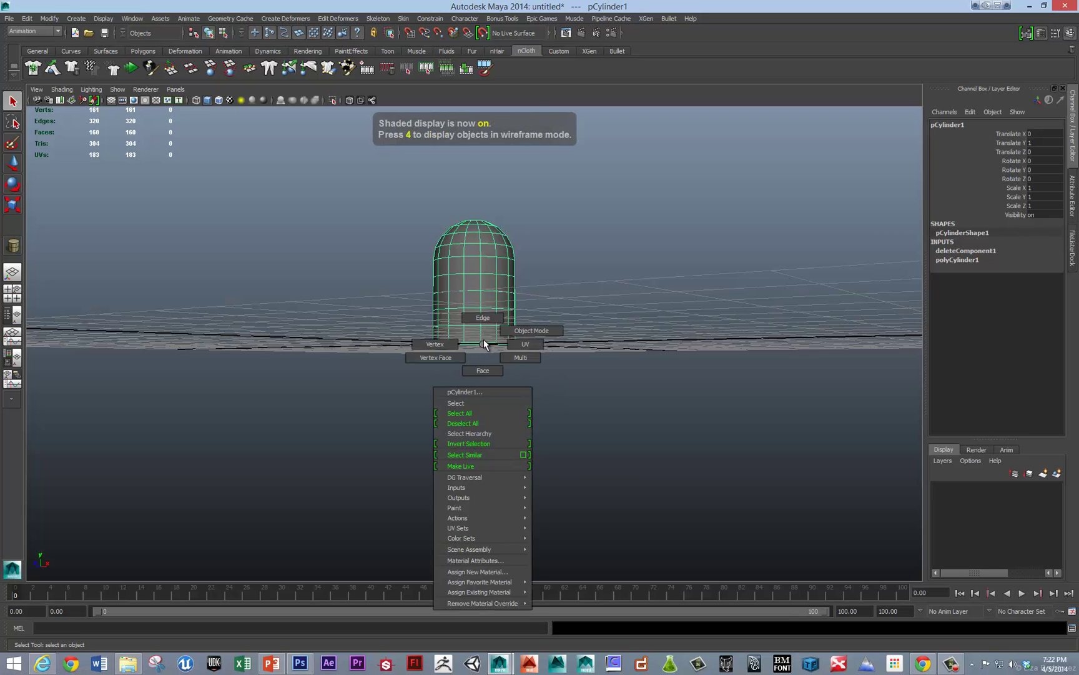
{"action": "right_click_drag", "start_coordinate": [485, 333], "coordinate": [484, 326]}
{"action": "double_click", "coordinate": [486, 346]}
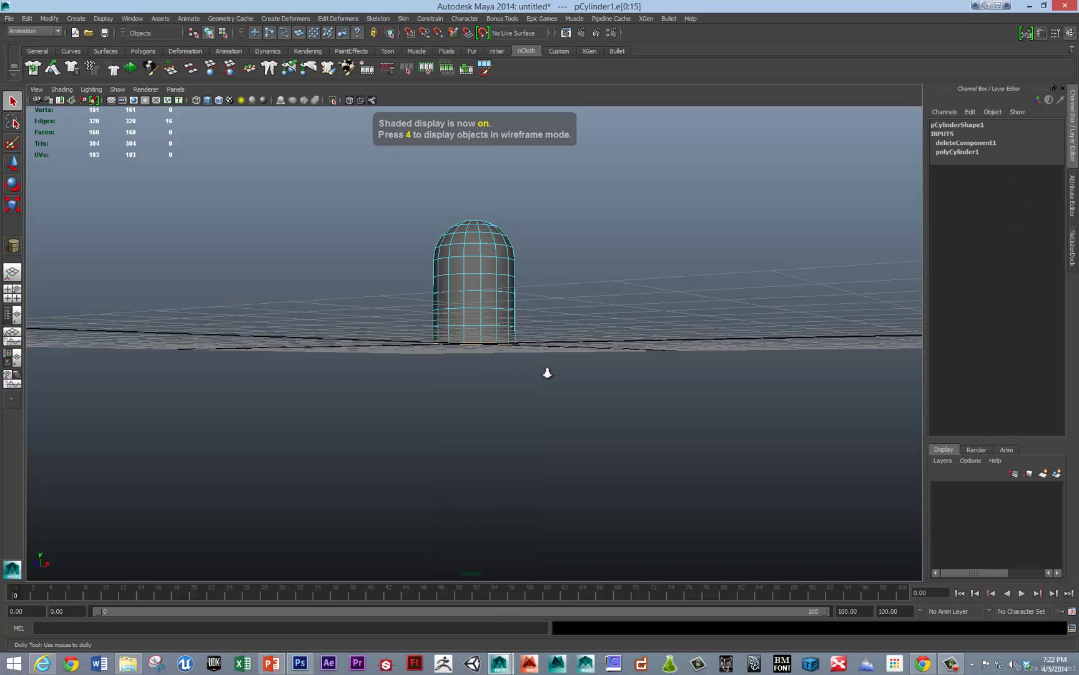
{"action": "right_click_drag", "start_coordinate": [624, 394], "coordinate": [666, 403], "text": "alt"}
{"action": "left_click_drag", "start_coordinate": [561, 393], "coordinate": [545, 366], "text": "alt"}
{"action": "key", "text": "ctrl+e"}
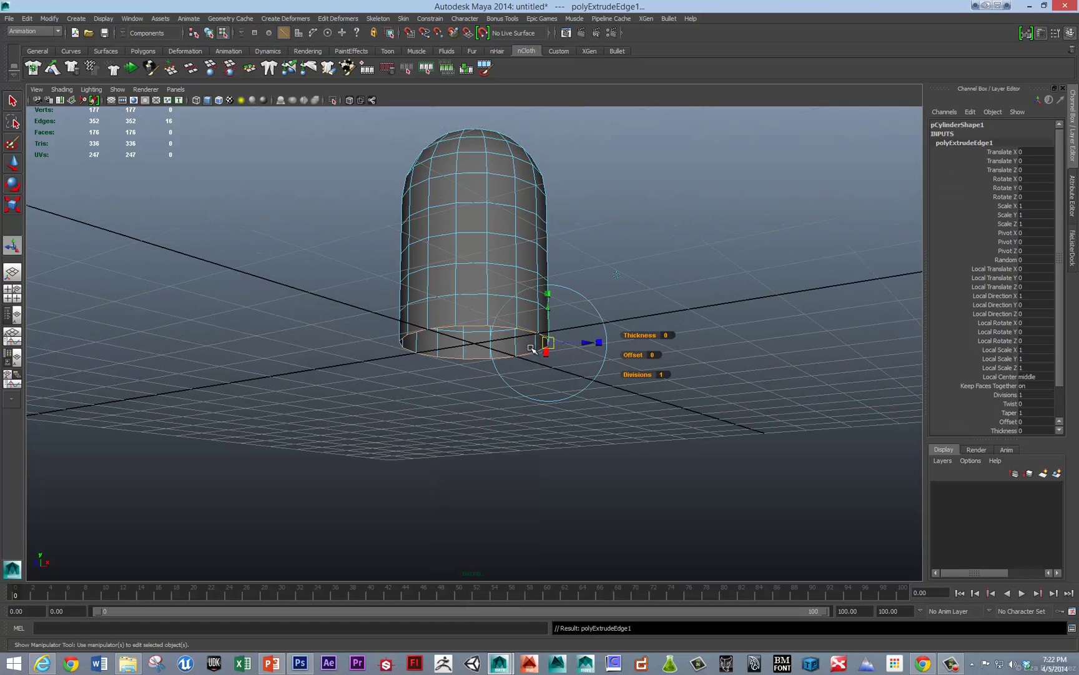
Extrude the bottom edge loop again, scaling the new ring inward and lowering it to about Y -0.171.
{"action": "right_click_drag", "start_coordinate": [531, 344], "coordinate": [525, 369], "text": "shift"}
{"action": "key", "text": "r"}
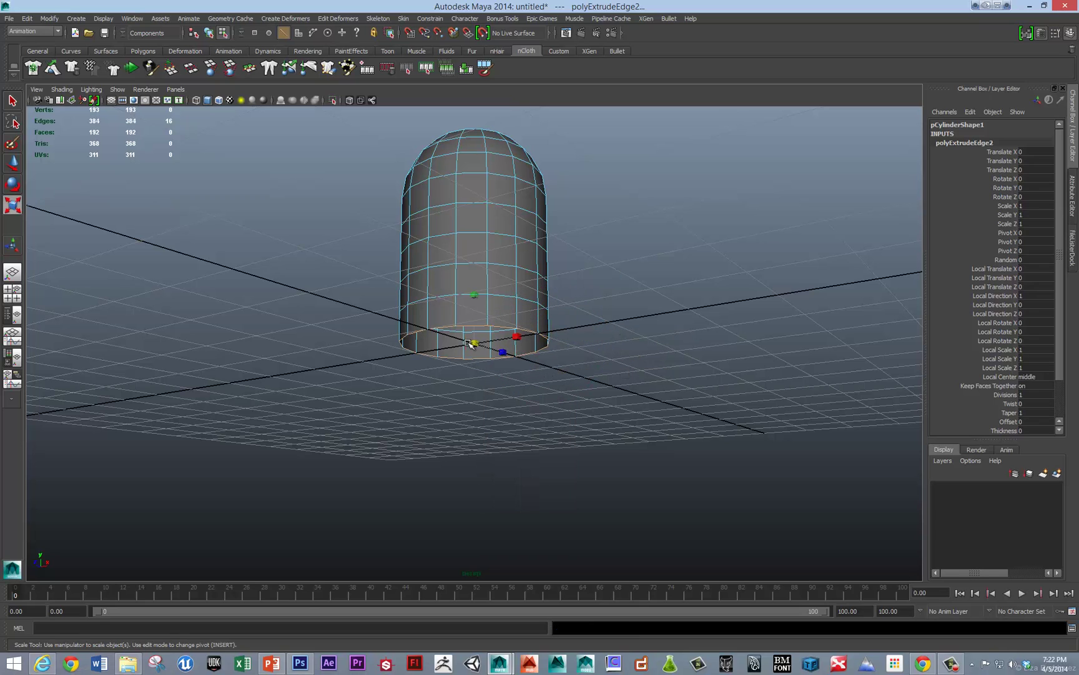
{"action": "left_click_drag", "start_coordinate": [474, 343], "coordinate": [436, 345]}
{"action": "key", "text": "w"}
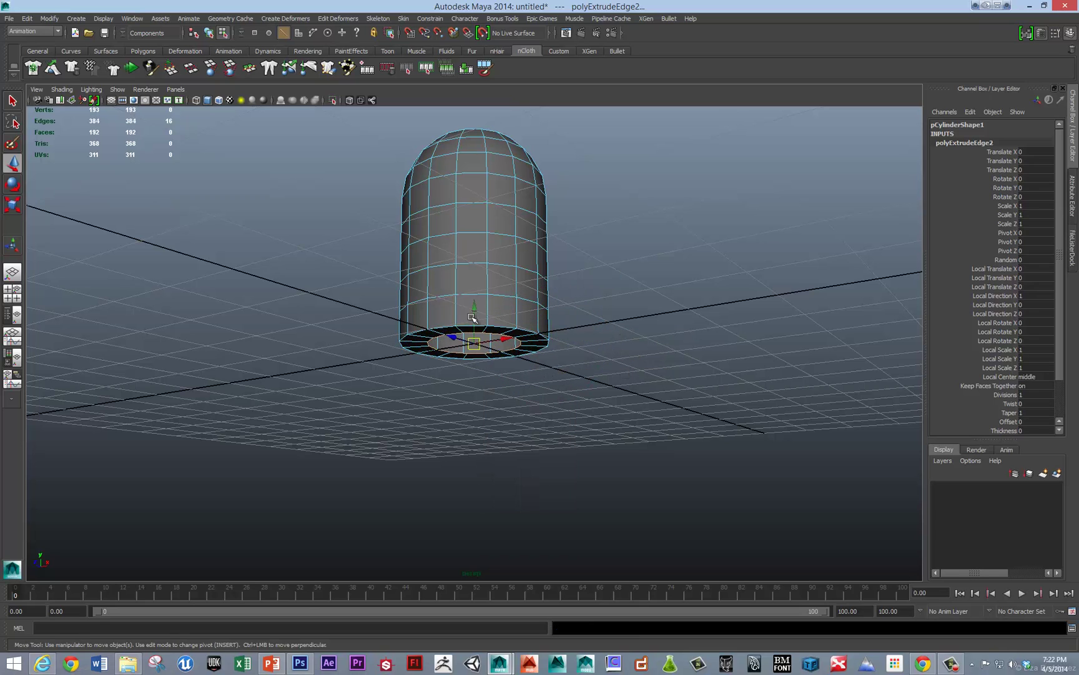
{"action": "left_click_drag", "start_coordinate": [473, 312], "coordinate": [471, 339]}
Extrude another smaller ring from the bottom opening and lower it to about Y -0.302.
{"action": "key", "text": "r"}
{"action": "key", "text": "g"}
{"action": "key", "text": "r"}
{"action": "left_click", "coordinate": [473, 353]}
{"action": "key", "text": "w"}
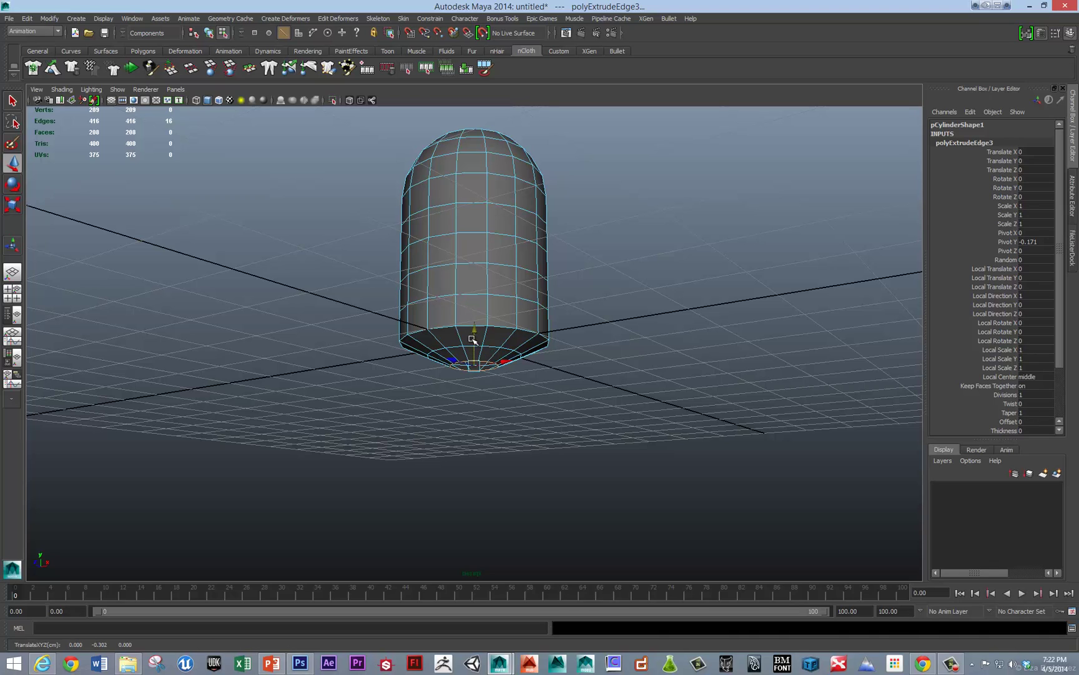
Extrude the opening's rim up into the body to about Y -0.086 and scale the new inner ring.
{"action": "key", "text": "g"}
{"action": "key", "text": "r"}
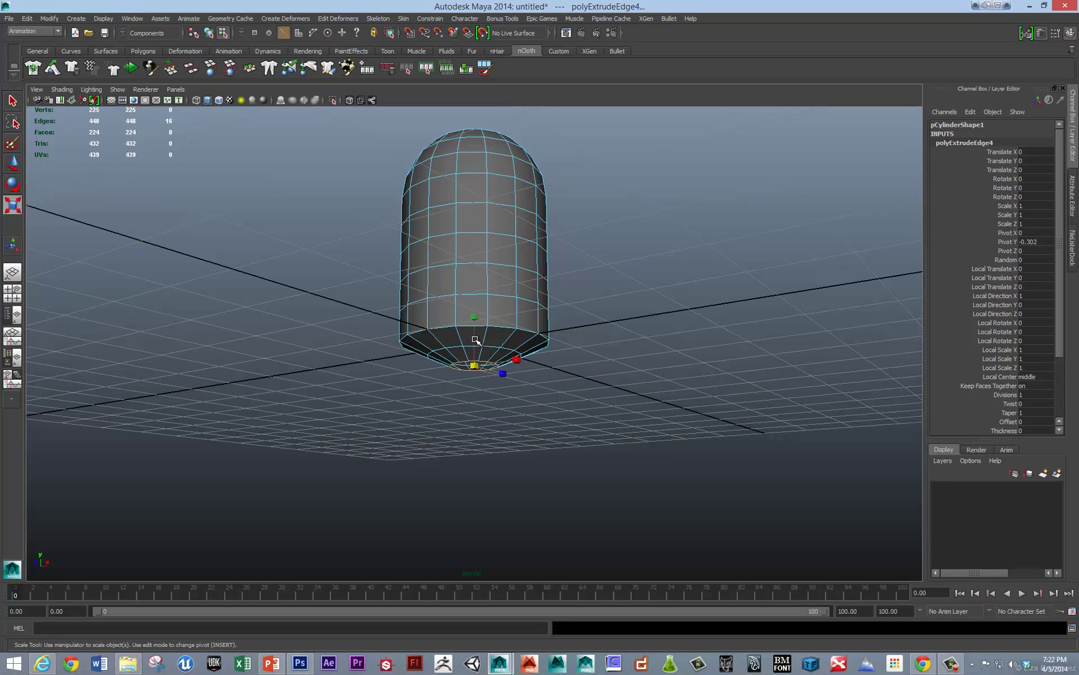
{"action": "key", "text": "w"}
{"action": "left_click", "coordinate": [473, 328]}
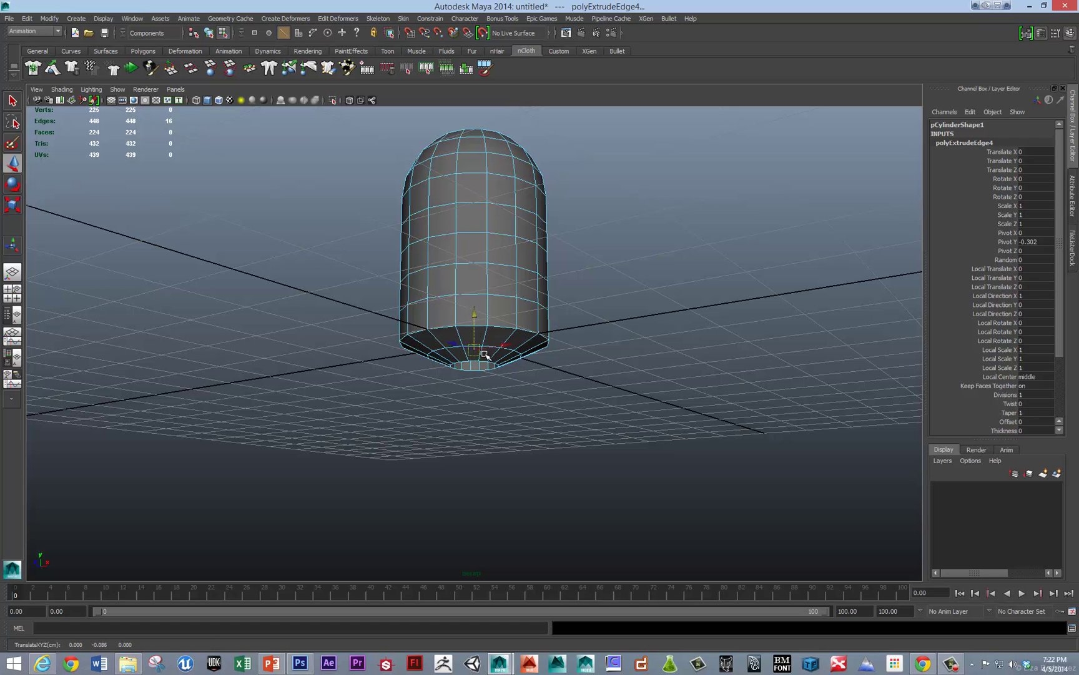
{"action": "key", "text": "r"}
{"action": "mouse_move", "coordinate": [476, 351]}
{"action": "left_mouse_down"}
{"action": "mouse_move", "coordinate": [504, 351]}
{"action": "mouse_move", "coordinate": [513, 317]}
{"action": "left_mouse_up"}
Insert an edge loop around the inner wall of the bottom opening and switch to face selection.
{"action": "scroll", "coordinate": [637, 405], "scroll_direction": "up", "scroll_amount": 4}
{"action": "scroll", "coordinate": [636, 405], "scroll_direction": "up", "scroll_amount": 1}
{"action": "right_click_drag", "start_coordinate": [433, 380], "coordinate": [412, 391], "text": "shift"}
{"action": "key", "text": "w"}
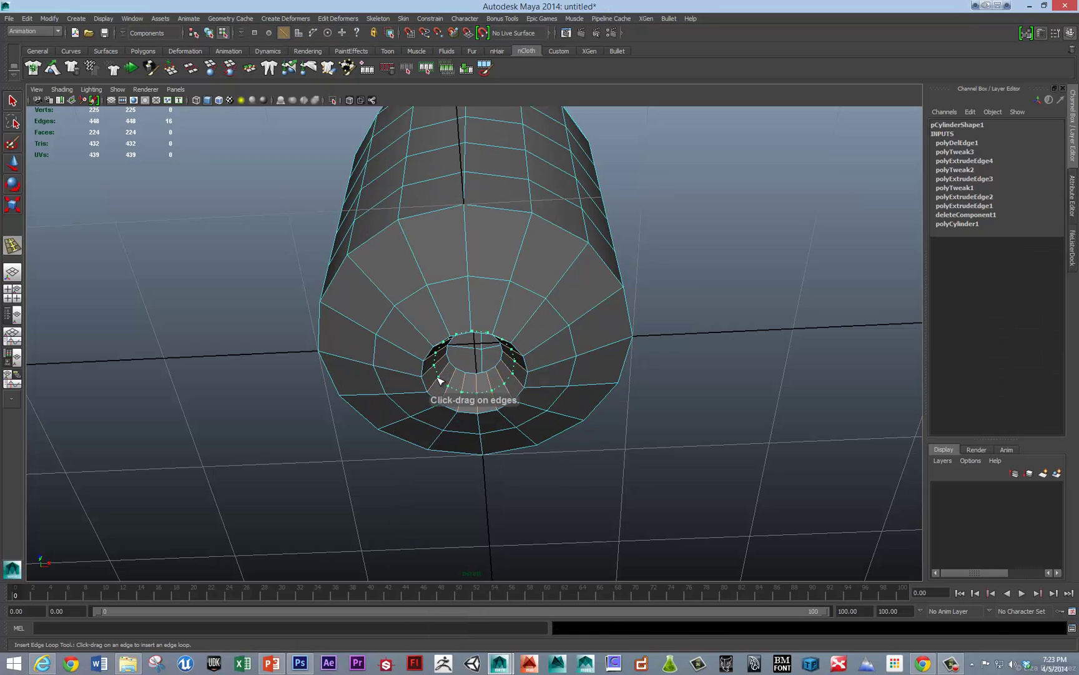
{"action": "left_click", "coordinate": [433, 387]}
{"action": "right_click_drag", "start_coordinate": [437, 395], "coordinate": [468, 391], "text": "alt"}
{"action": "right_click", "coordinate": [476, 417]}
{"action": "left_click", "coordinate": [469, 414]}
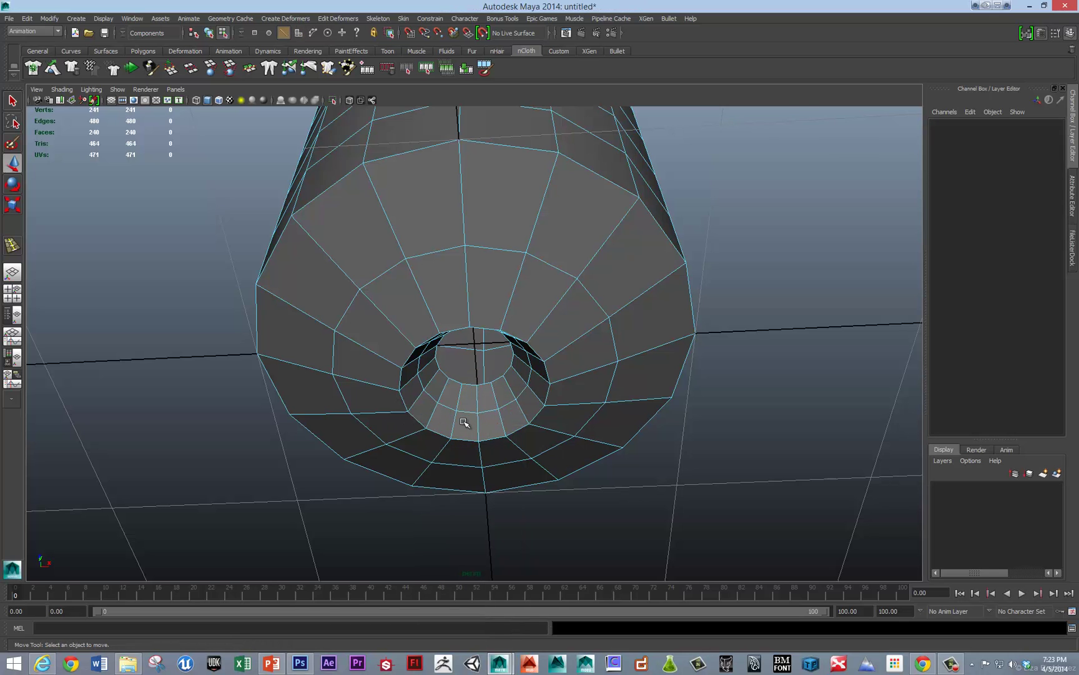
{"action": "right_click", "coordinate": [466, 421]}
{"action": "left_click", "coordinate": [465, 434]}
{"action": "left_click", "coordinate": [465, 424]}
{"action": "left_click", "coordinate": [518, 405], "text": "shift"}
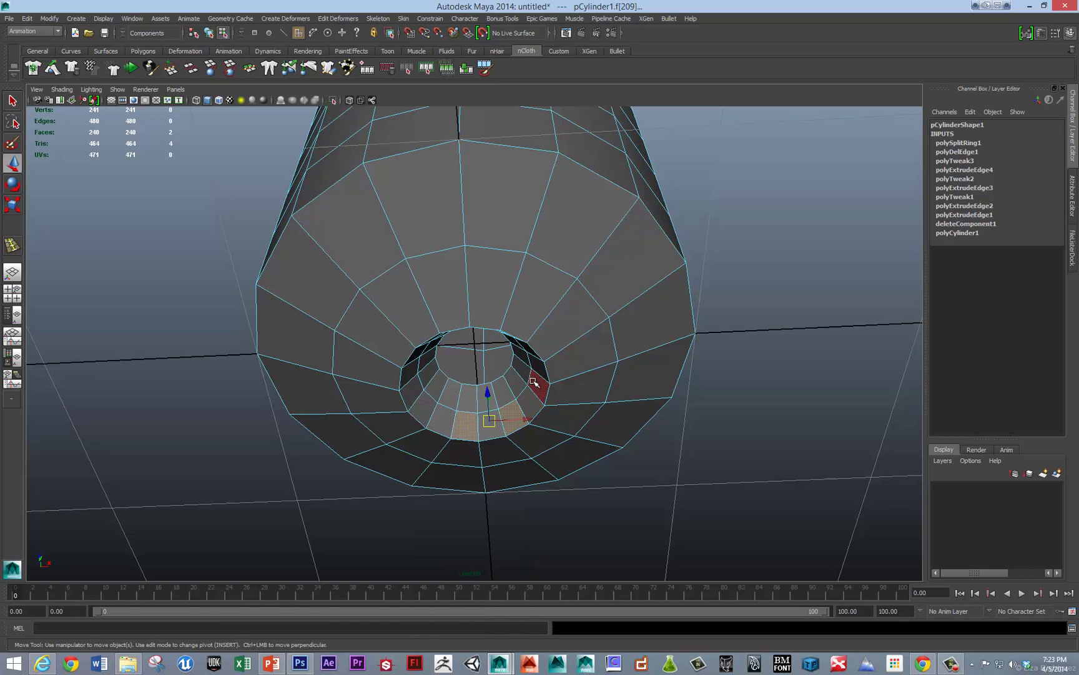
{"action": "left_click", "coordinate": [535, 382], "text": "shift"}
{"action": "left_click_drag", "start_coordinate": [516, 371], "coordinate": [529, 304], "text": "alt"}
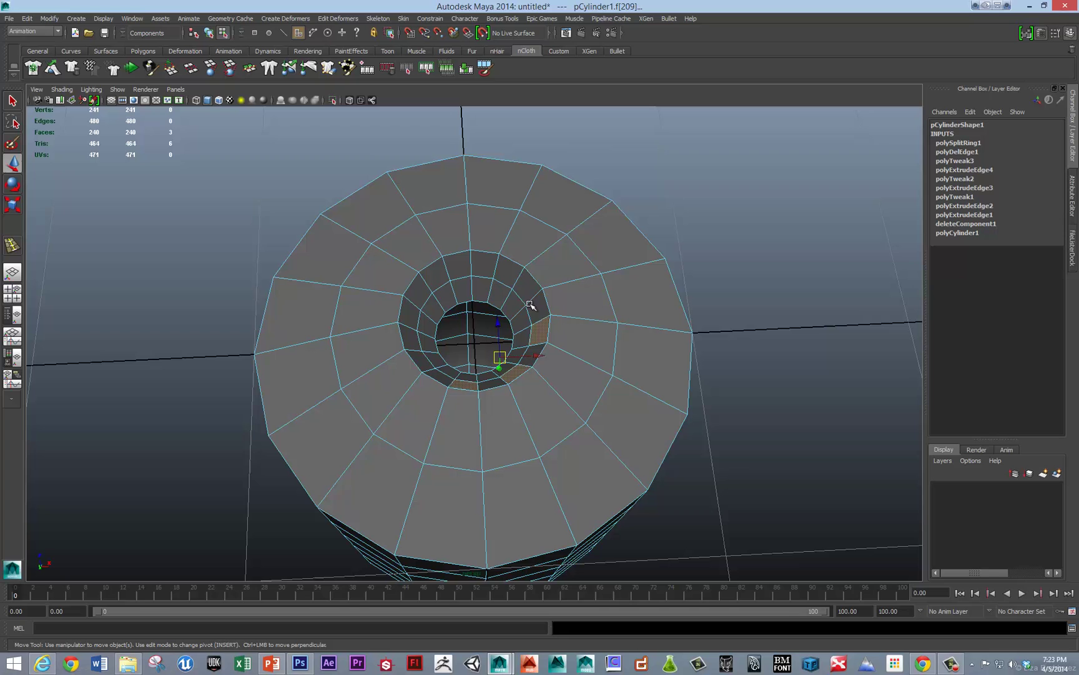
{"action": "left_click", "coordinate": [498, 368]}
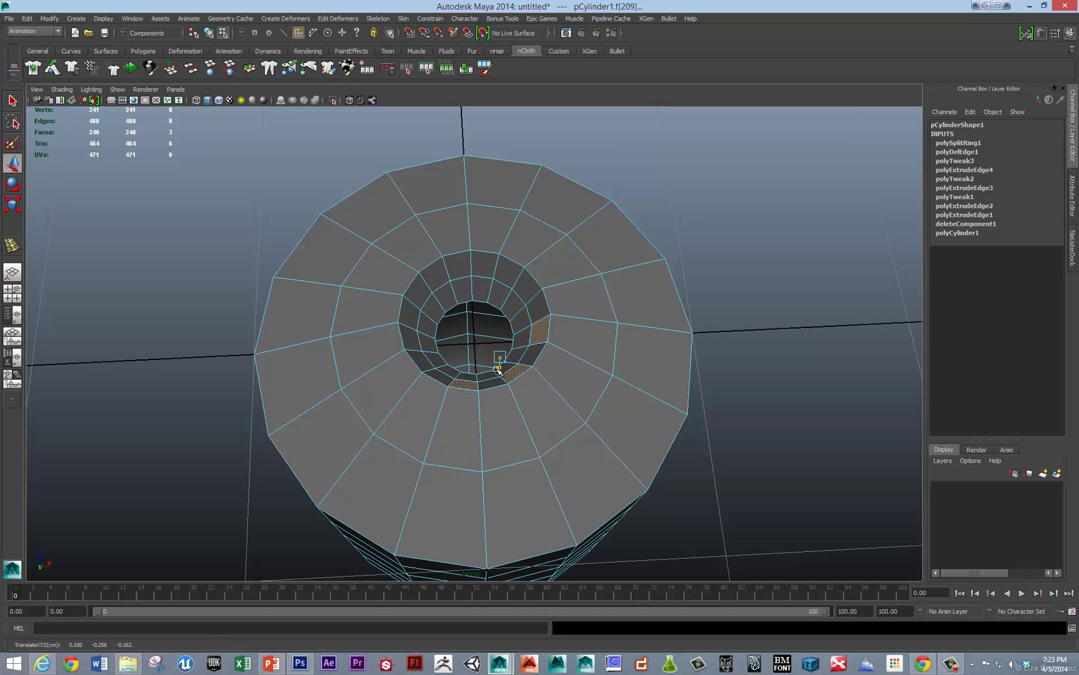
Select every other face of the upper row inside the opening, eight in total, and poke them.
{"action": "left_click_drag", "start_coordinate": [471, 374], "coordinate": [462, 387], "text": "alt"}
{"action": "left_click", "coordinate": [463, 380]}
{"action": "left_click", "coordinate": [434, 364], "text": "shift"}
{"action": "left_click", "coordinate": [427, 328], "text": "shift"}
{"action": "left_click", "coordinate": [448, 304], "text": "shift"}
{"action": "left_click", "coordinate": [483, 290], "text": "shift"}
{"action": "left_click", "coordinate": [511, 308], "text": "shift"}
{"action": "left_click", "coordinate": [525, 348], "text": "shift"}
{"action": "left_click", "coordinate": [506, 373], "text": "shift"}
{"action": "right_click_drag", "start_coordinate": [509, 370], "coordinate": [549, 371], "text": "shift"}
Select the centre vertices of all eight poked faces inside the opening.
{"action": "left_click_drag", "start_coordinate": [489, 362], "coordinate": [455, 375], "text": "alt"}
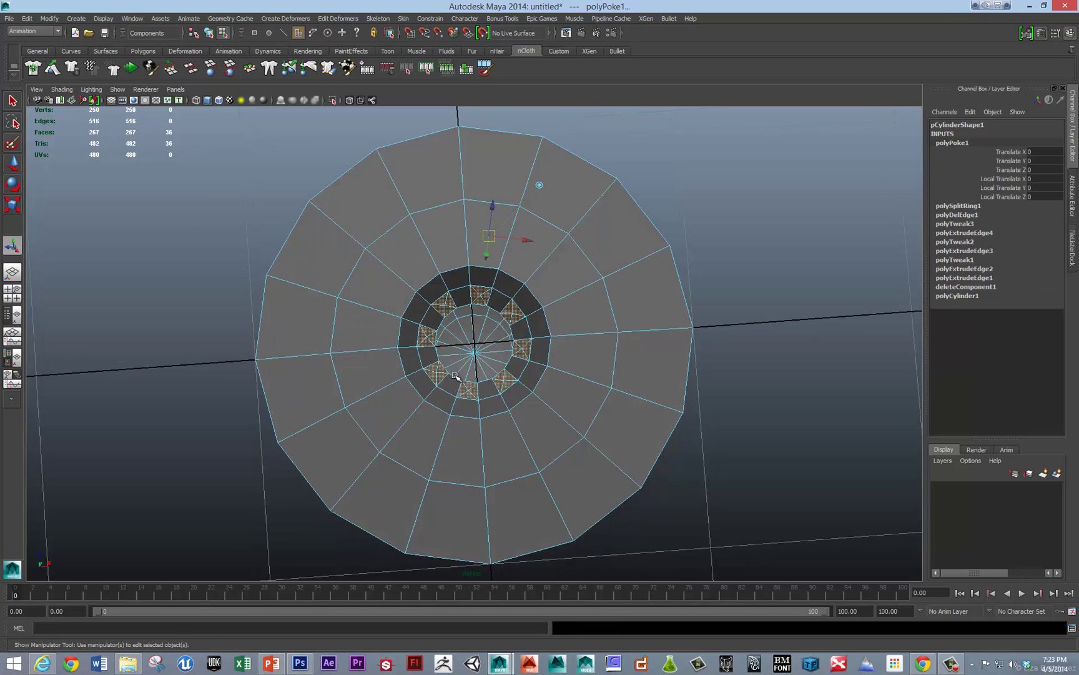
{"action": "right_click_drag", "start_coordinate": [455, 375], "coordinate": [395, 365], "text": "alt"}
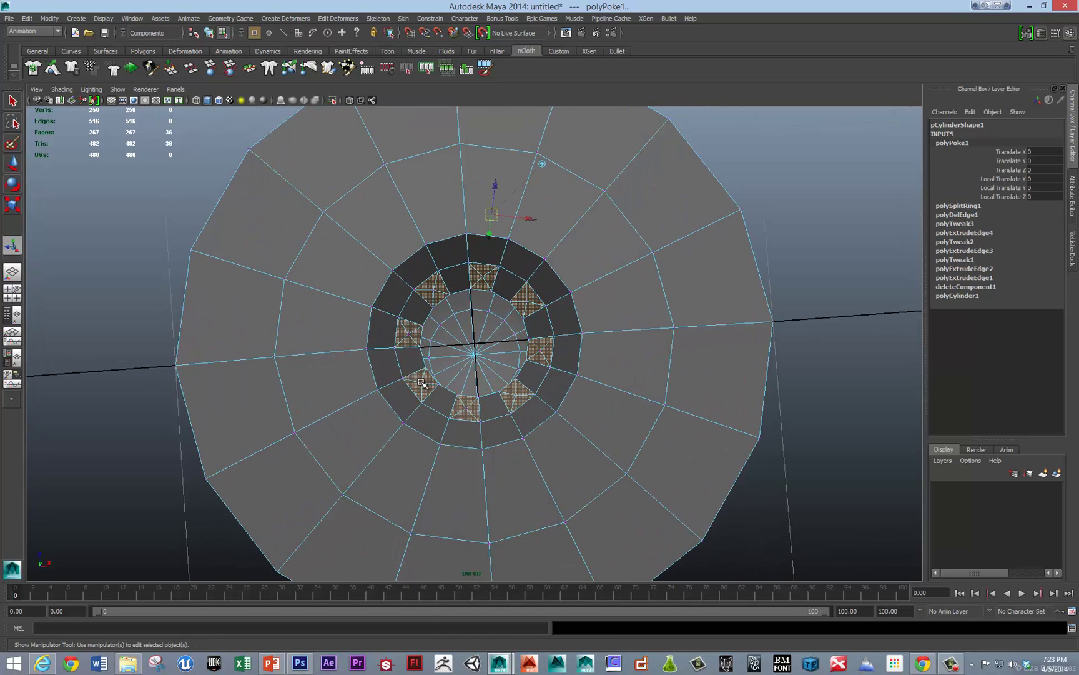
{"action": "left_click", "coordinate": [423, 383]}
{"action": "left_click", "coordinate": [410, 335], "text": "shift"}
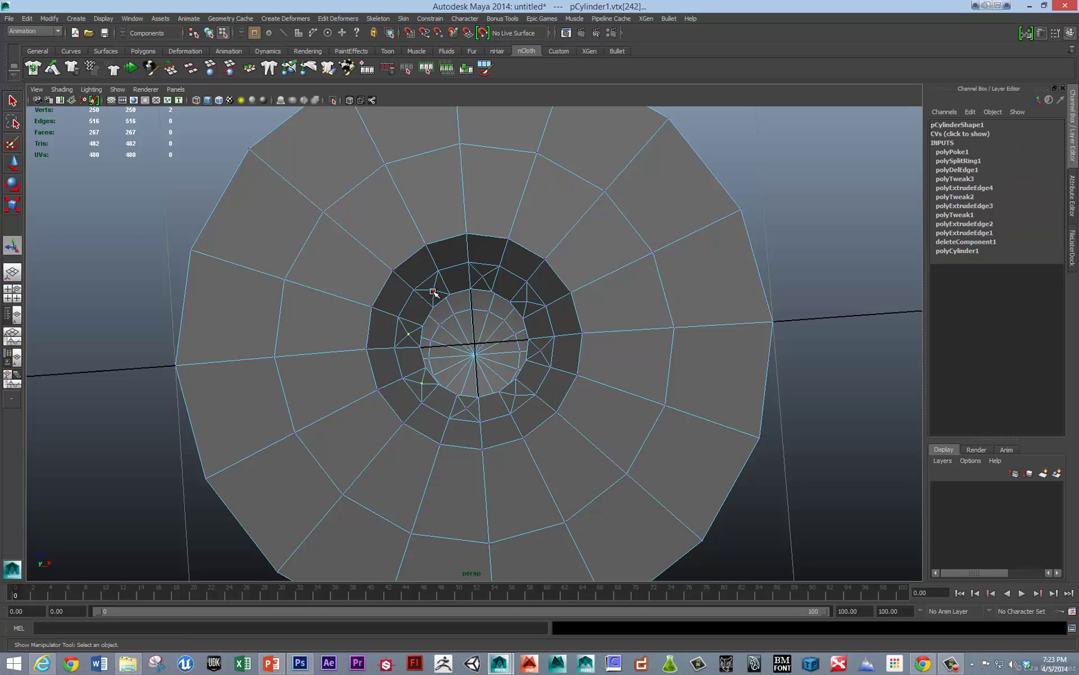
{"action": "left_click", "coordinate": [434, 292], "text": "shift"}
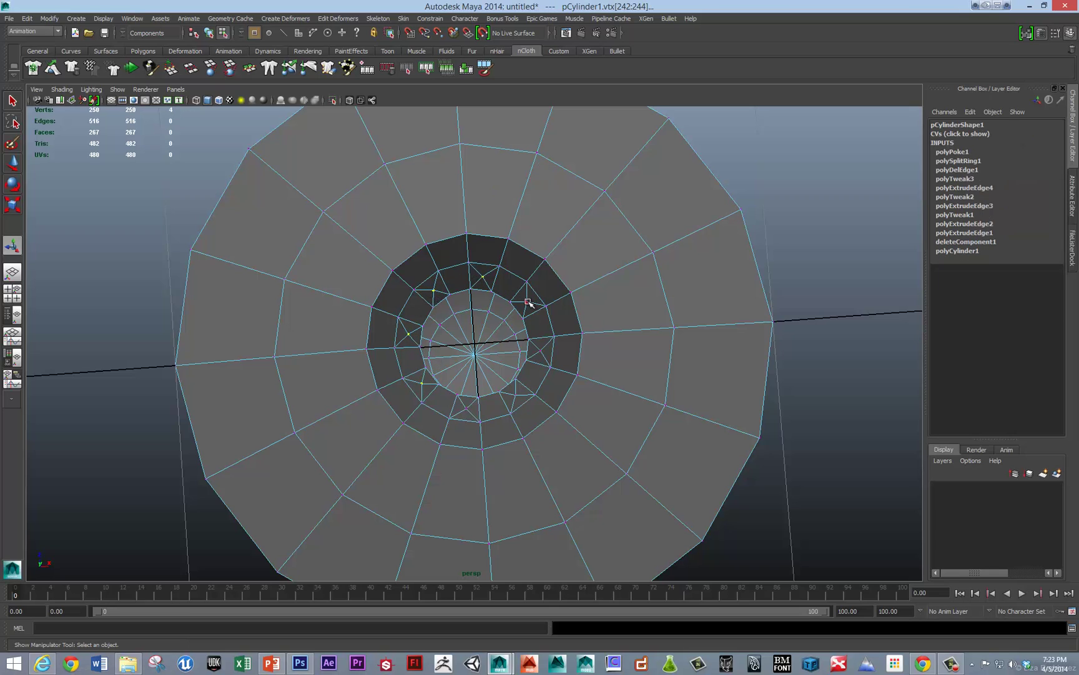
{"action": "left_click", "coordinate": [541, 358], "text": "shift"}
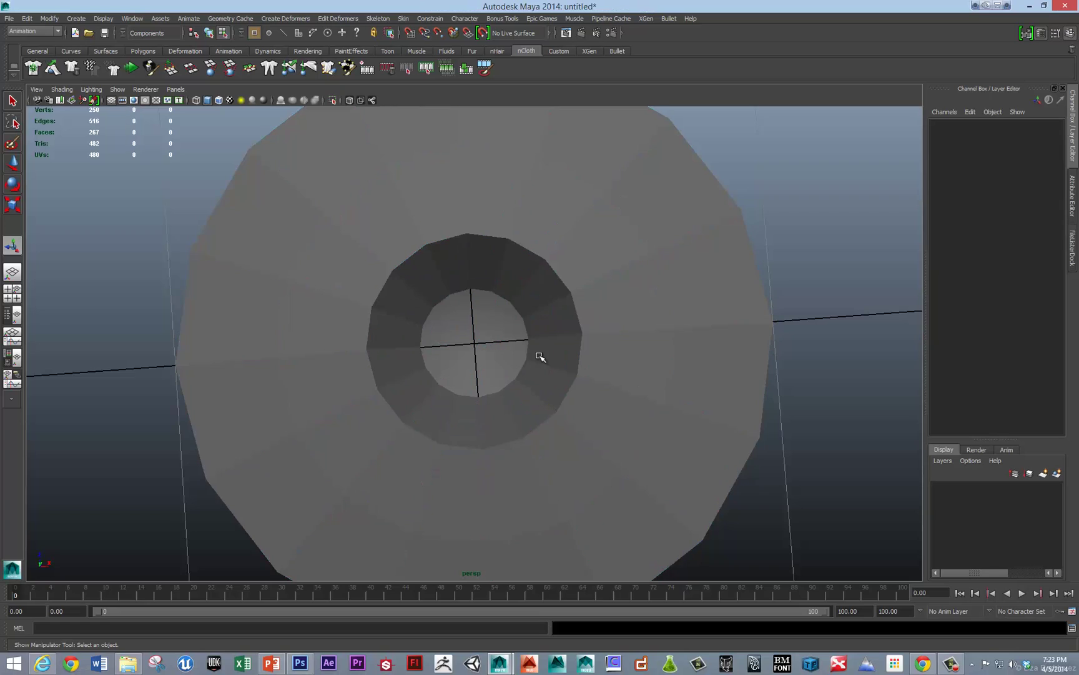
{"action": "key", "text": "ctrl+z"}
{"action": "left_click", "coordinate": [541, 355]}
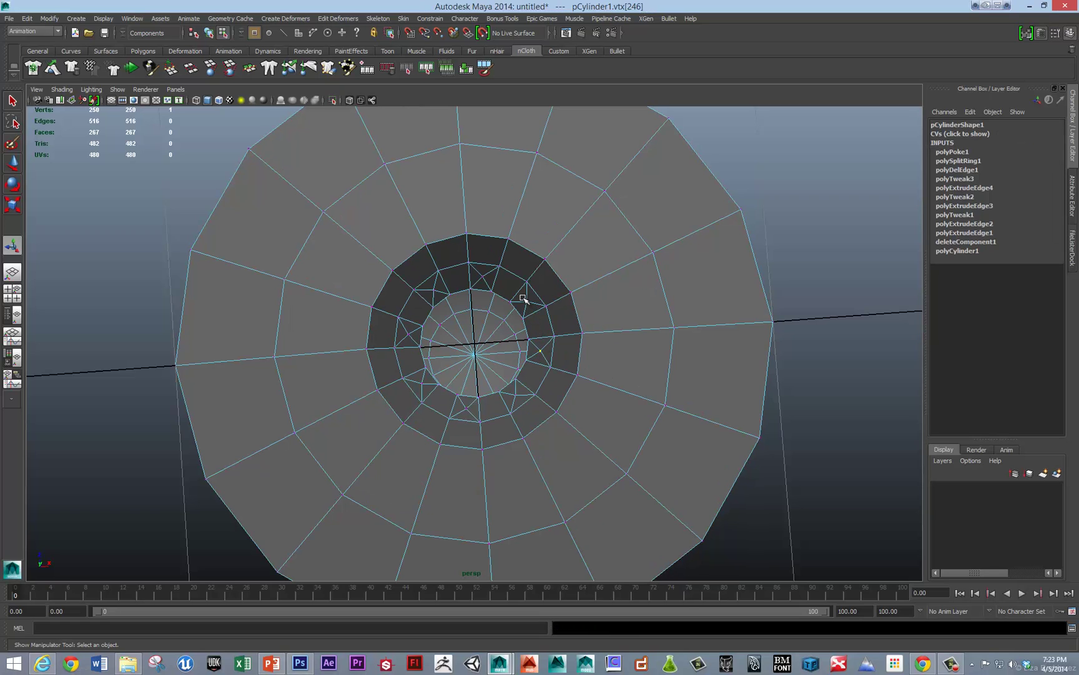
{"action": "key", "text": "ctrl+z"}
{"action": "key", "text": "ctrl+z"}
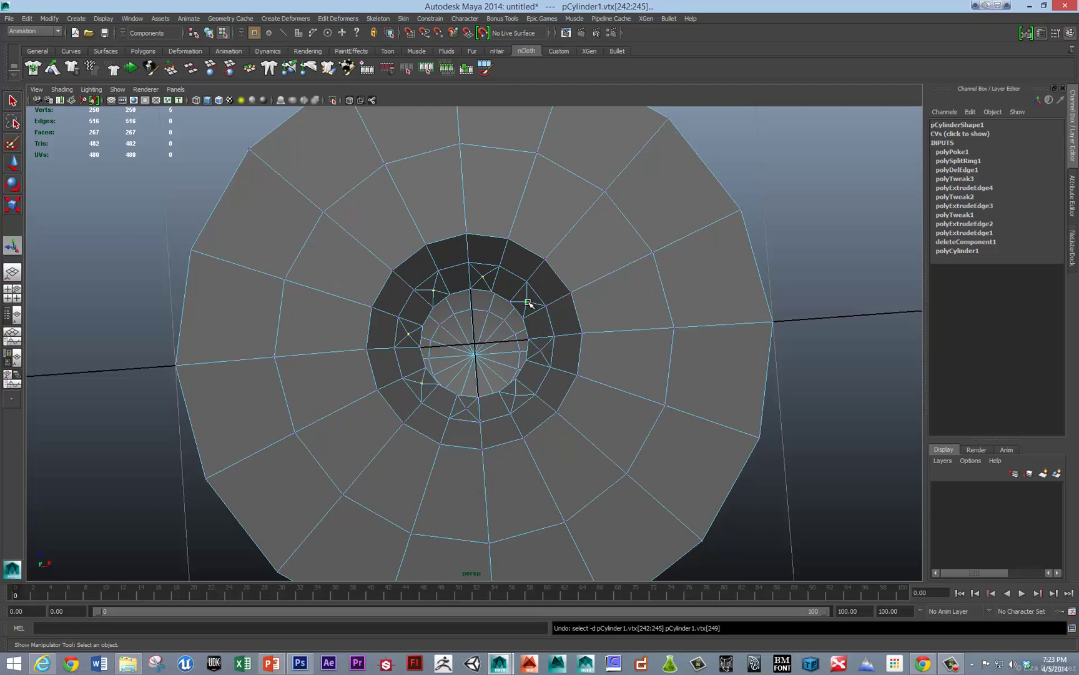
{"action": "left_click", "coordinate": [539, 350], "text": "shift"}
{"action": "left_click", "coordinate": [516, 395], "text": "shift"}
{"action": "left_click", "coordinate": [465, 408], "text": "shift"}
Scale the eight poked vertices toward the opening's centre and shift them vertically to form pointed teeth.
{"action": "key", "text": "r"}
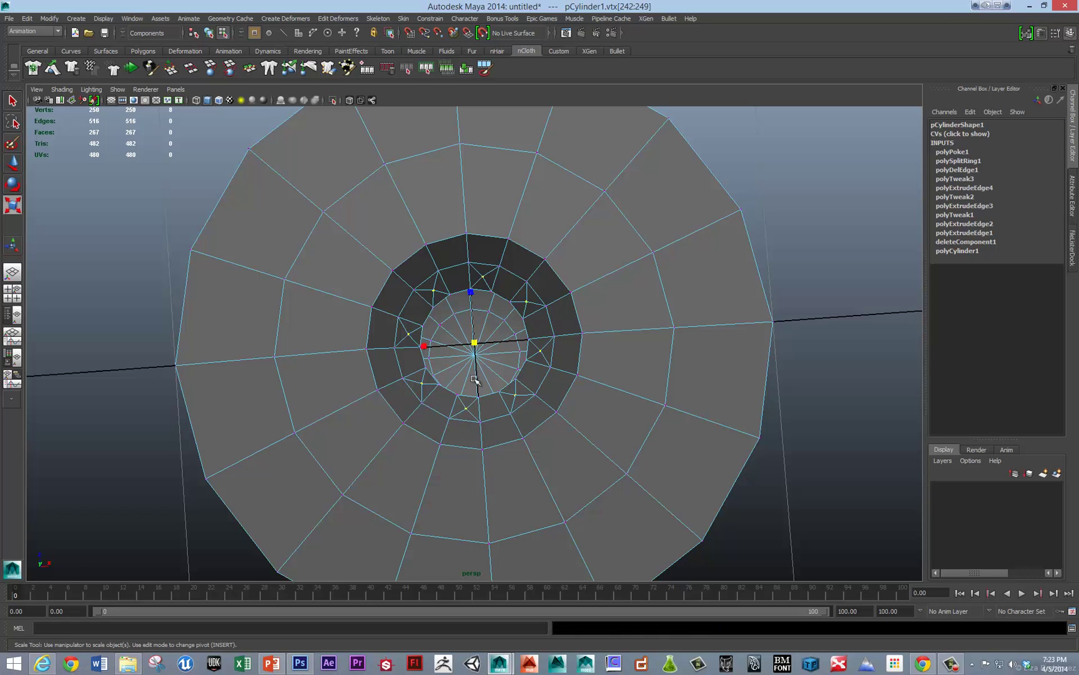
{"action": "left_click_drag", "start_coordinate": [476, 343], "coordinate": [502, 425]}
{"action": "key", "text": "w"}
{"action": "key", "text": "ctrl+z"}
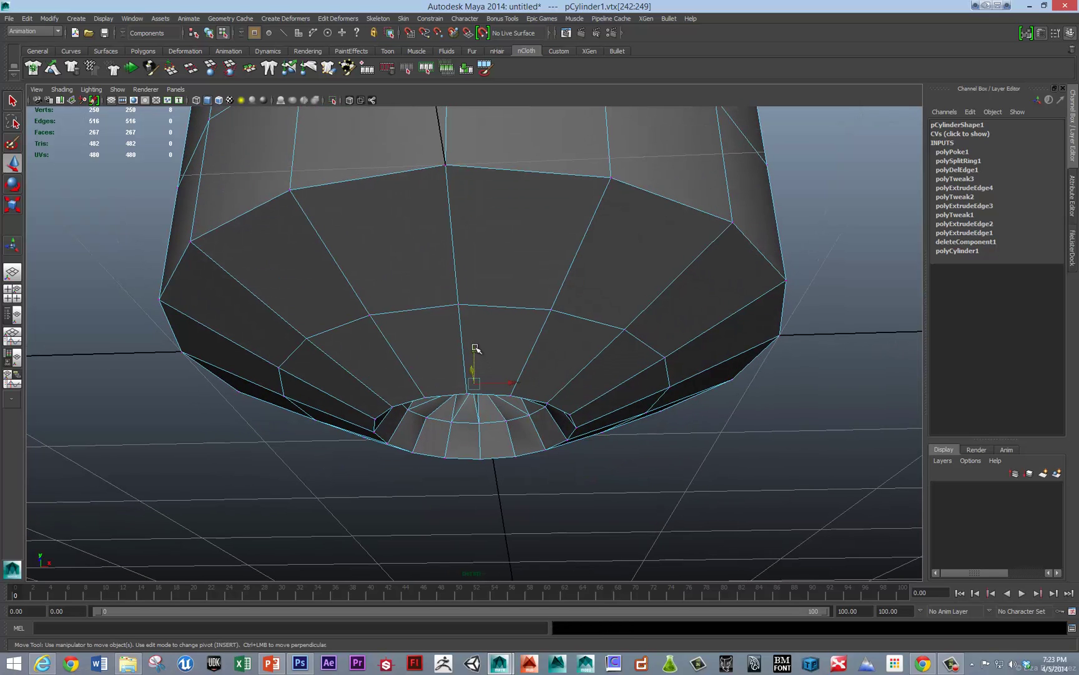
{"action": "left_click_drag", "start_coordinate": [472, 359], "coordinate": [473, 426]}
{"action": "scroll", "coordinate": [596, 431], "scroll_direction": "up", "scroll_amount": 4}
{"action": "left_click_drag", "start_coordinate": [565, 396], "coordinate": [500, 249], "text": "alt"}
{"action": "key", "text": "r"}
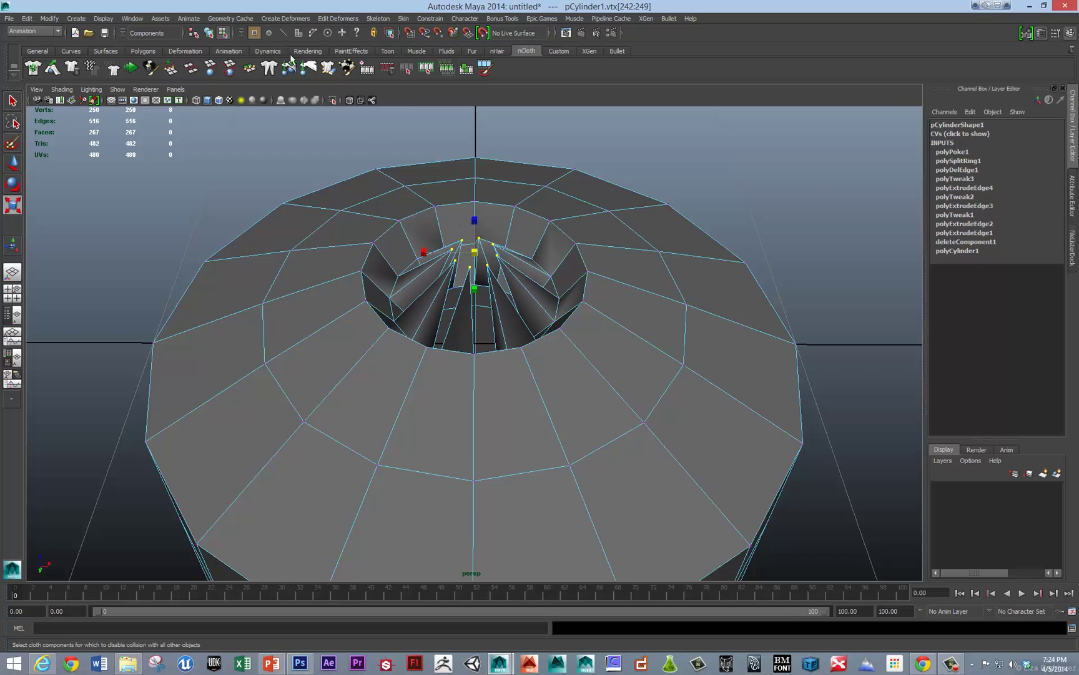
Create a quick select set named Teeth from the eight tooth-tip vertices.
{"action": "left_click", "coordinate": [158, 19]}
{"action": "mouse_move", "coordinate": [84, 21]}
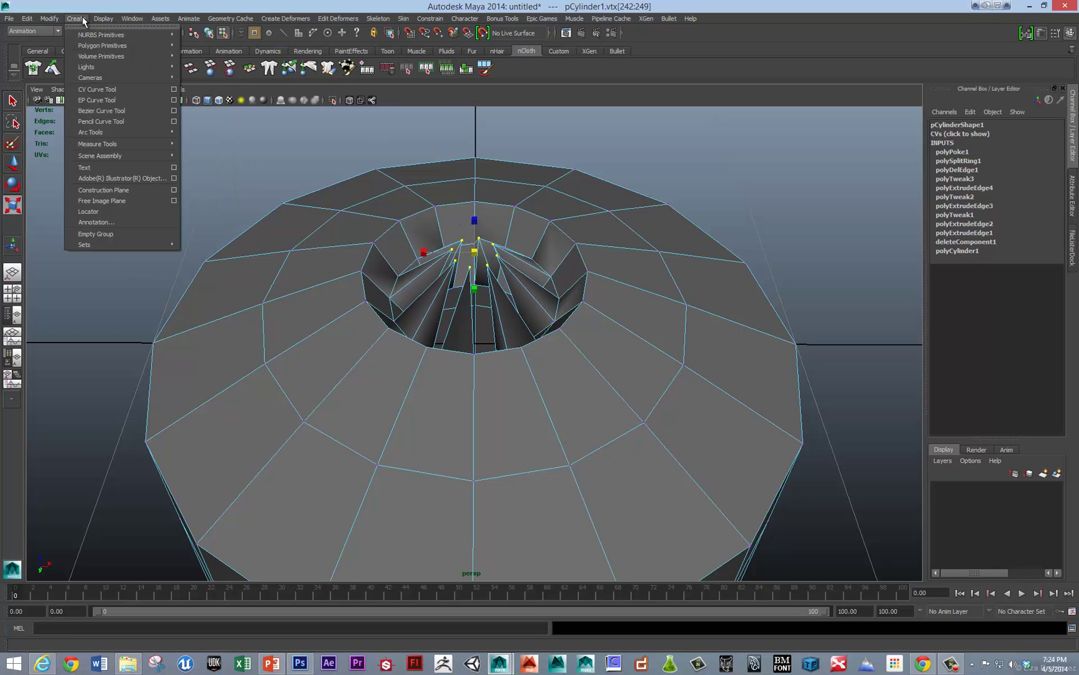
{"action": "mouse_move", "coordinate": [89, 244]}
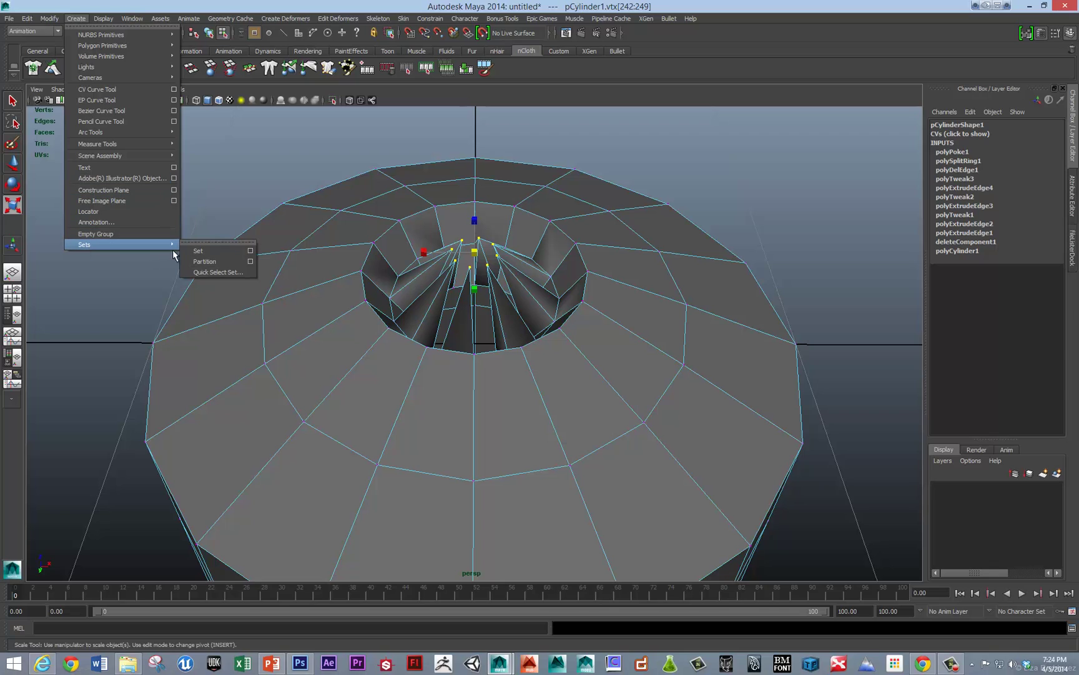
{"action": "left_click", "coordinate": [207, 271]}
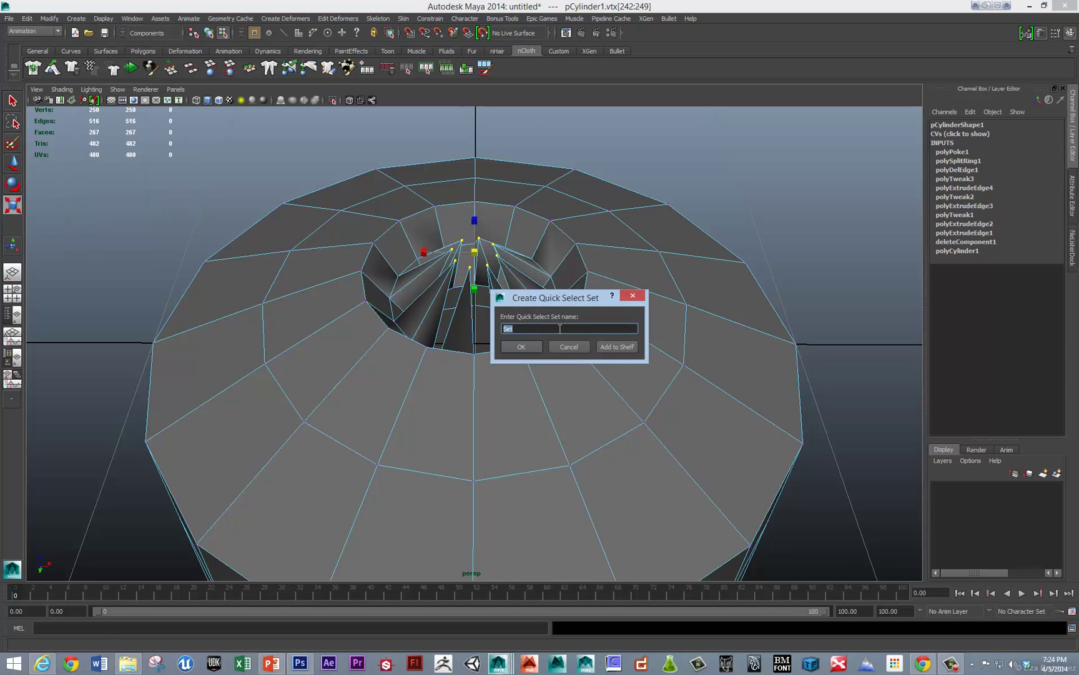
{"action": "type", "text": "Teeth"}
{"action": "key", "text": "Return"}
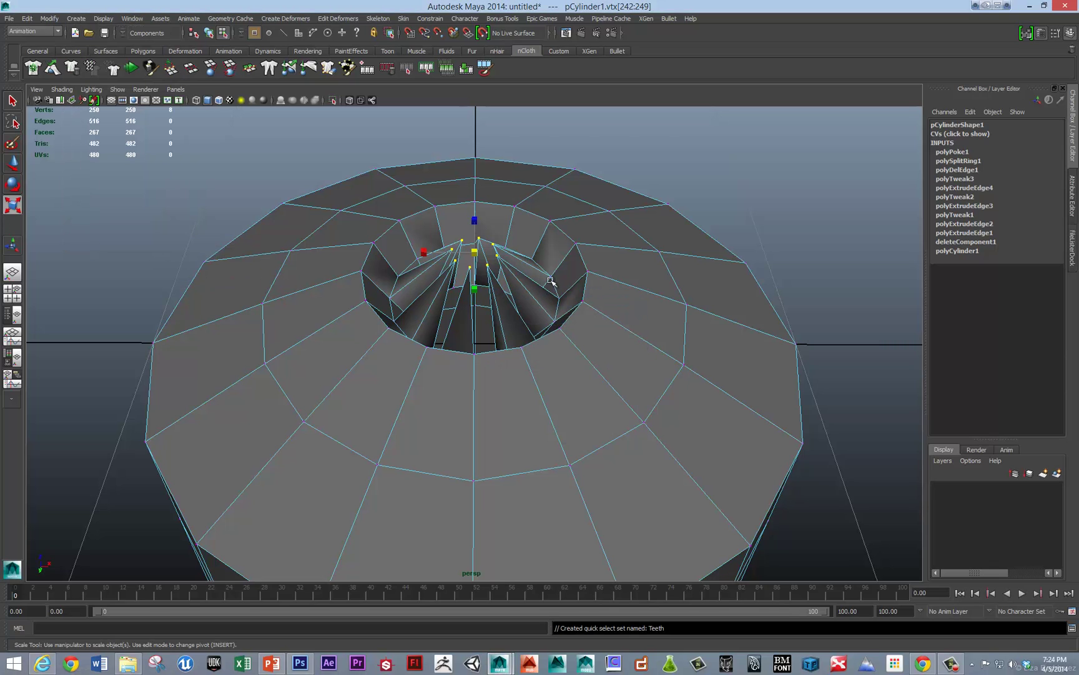
Select the stray poked vertex on the dome, convert it to its four edges and delete them.
{"action": "right_click_drag", "start_coordinate": [631, 276], "coordinate": [667, 240]}
{"action": "left_click_drag", "start_coordinate": [619, 262], "coordinate": [520, 305], "text": "alt"}
{"action": "middle_click_drag", "start_coordinate": [520, 304], "coordinate": [509, 399], "text": "alt"}
{"action": "right_click_drag", "start_coordinate": [508, 400], "coordinate": [472, 348], "text": "alt"}
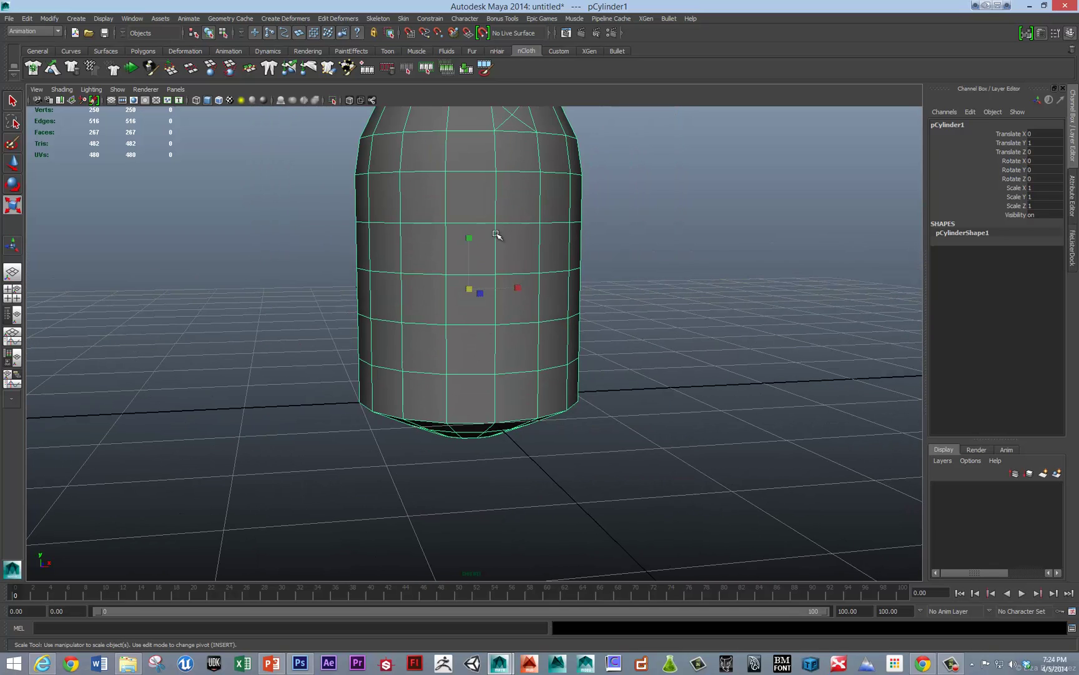
{"action": "left_click_drag", "start_coordinate": [522, 205], "coordinate": [531, 328], "text": "alt"}
{"action": "right_click_drag", "start_coordinate": [466, 317], "coordinate": [355, 331]}
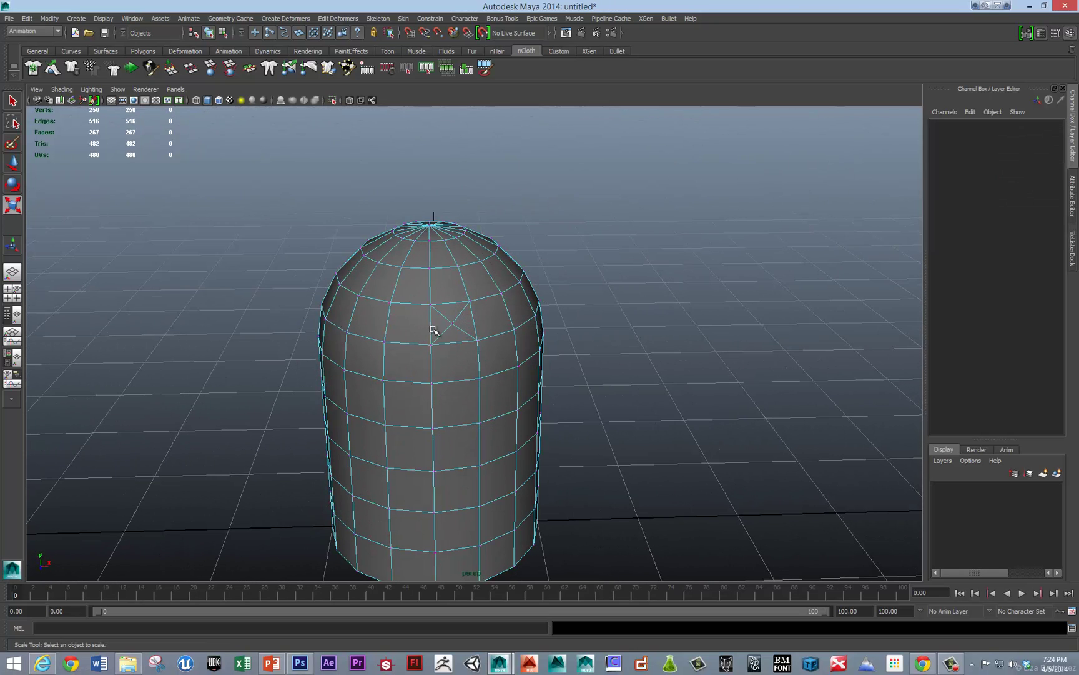
{"action": "left_click", "coordinate": [453, 324]}
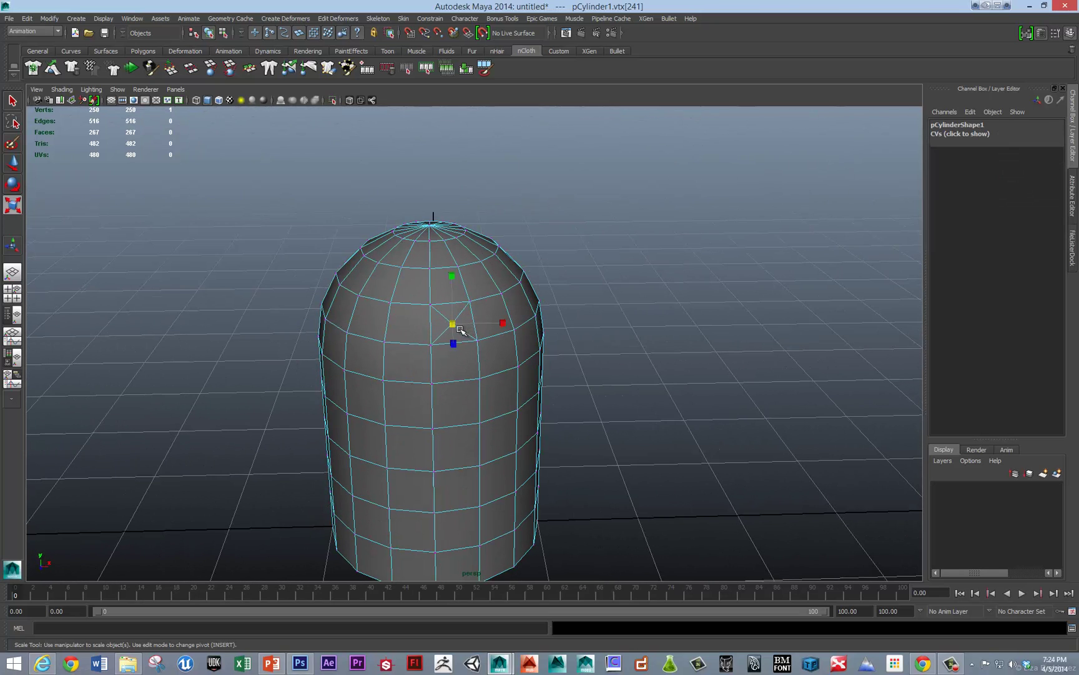
{"action": "right_click", "coordinate": [462, 323], "text": "ctrl"}
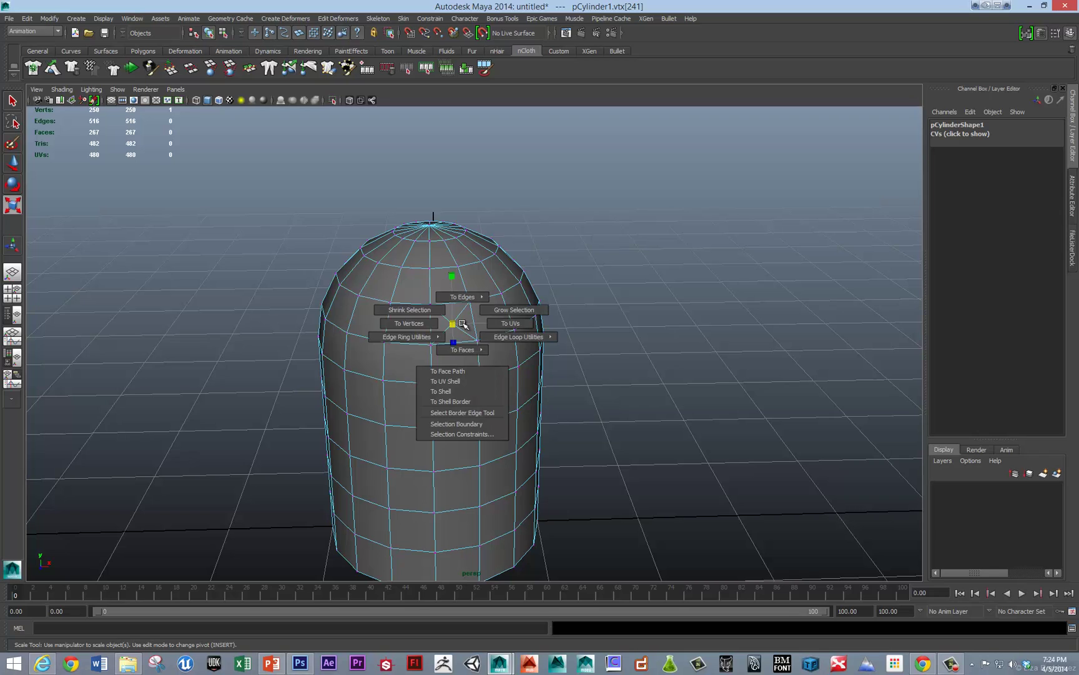
{"action": "right_click_drag", "start_coordinate": [462, 323], "coordinate": [435, 326], "text": "ctrl"}
{"action": "left_click_drag", "start_coordinate": [533, 394], "coordinate": [445, 433], "text": "alt"}
{"action": "middle_click_drag", "start_coordinate": [446, 434], "coordinate": [380, 385], "text": "alt"}
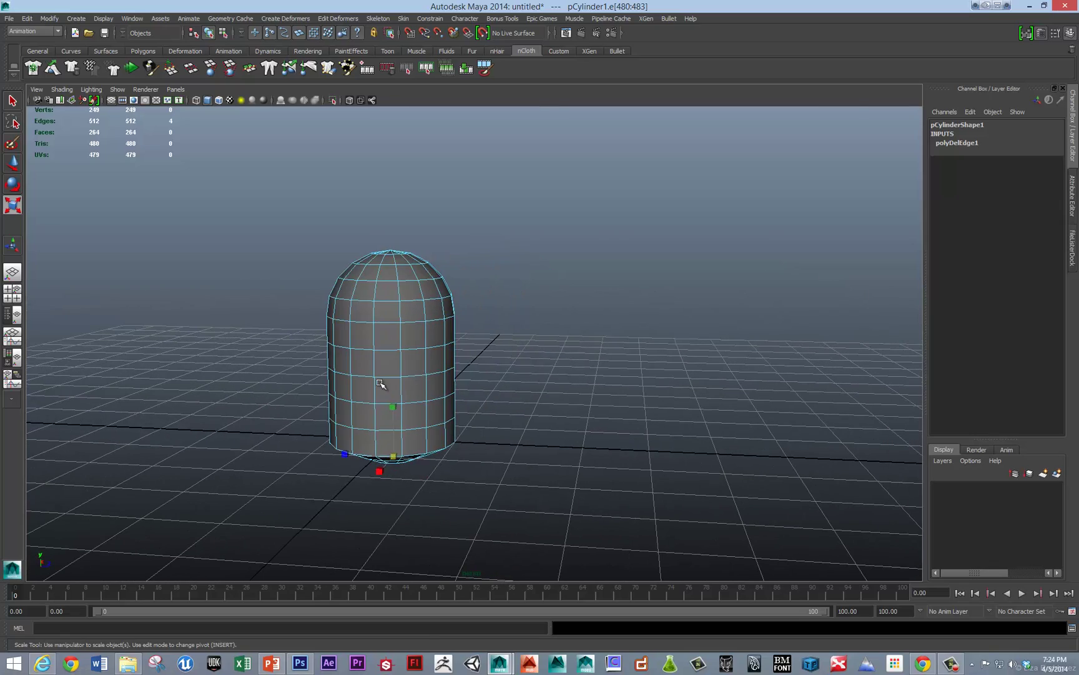
Select the whole body as an object and set its Y rotation to 11.25.
{"action": "right_click_drag", "start_coordinate": [380, 385], "coordinate": [434, 352]}
{"action": "left_click", "coordinate": [444, 355]}
{"action": "left_click_drag", "start_coordinate": [450, 356], "coordinate": [369, 397], "text": "alt"}
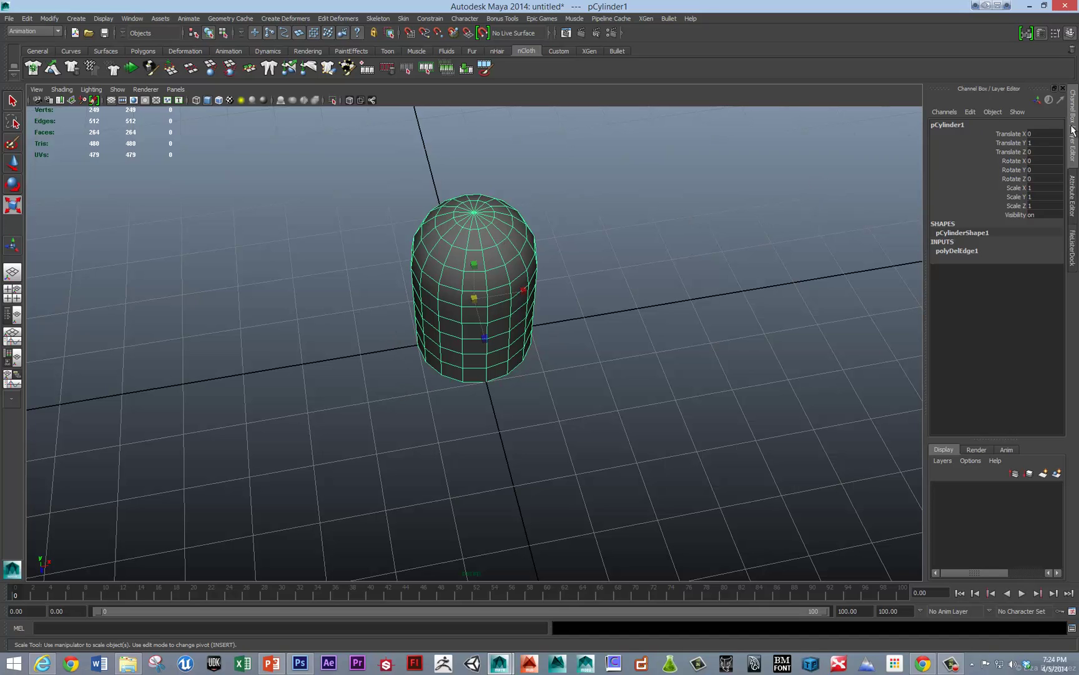
{"action": "double_click", "coordinate": [1038, 160]}
{"action": "double_click", "coordinate": [1056, 169]}
{"action": "type", "text": "11.25"}
{"action": "key", "text": "Return"}
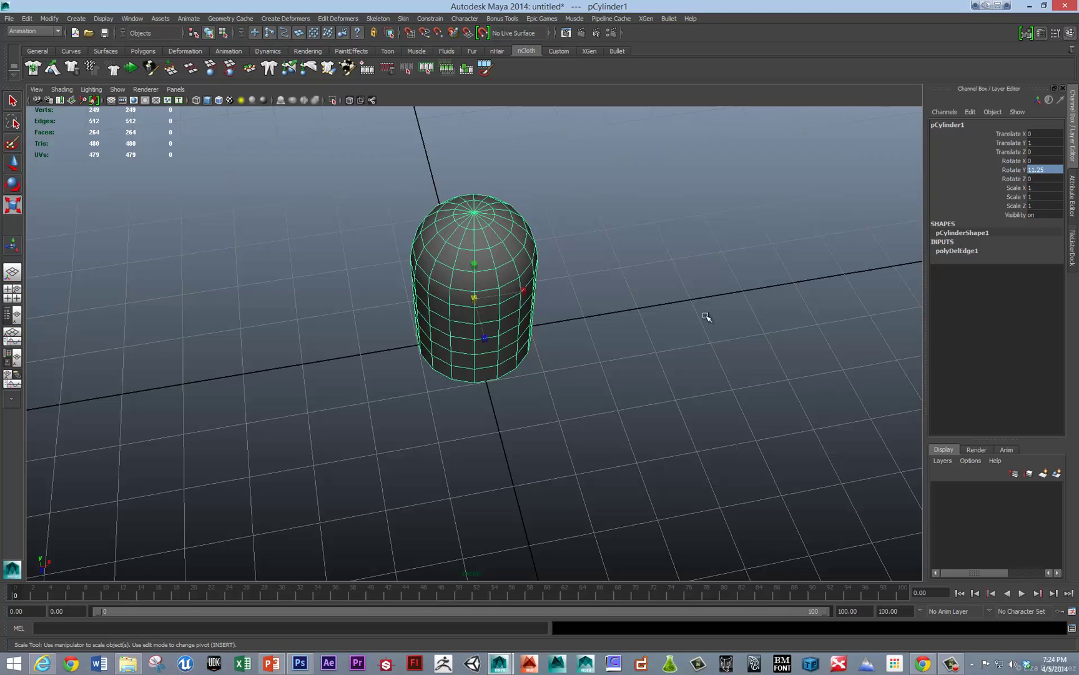
Extrude one face of the body's lowest row with thickness 10 and 10 divisions, and return to object selection.
{"action": "mouse_move", "coordinate": [489, 373]}
{"action": "right_mouse_down"}
{"action": "mouse_move", "coordinate": [490, 389]}
{"action": "mouse_move", "coordinate": [485, 374]}
{"action": "right_mouse_up"}
{"action": "left_click", "coordinate": [488, 375]}
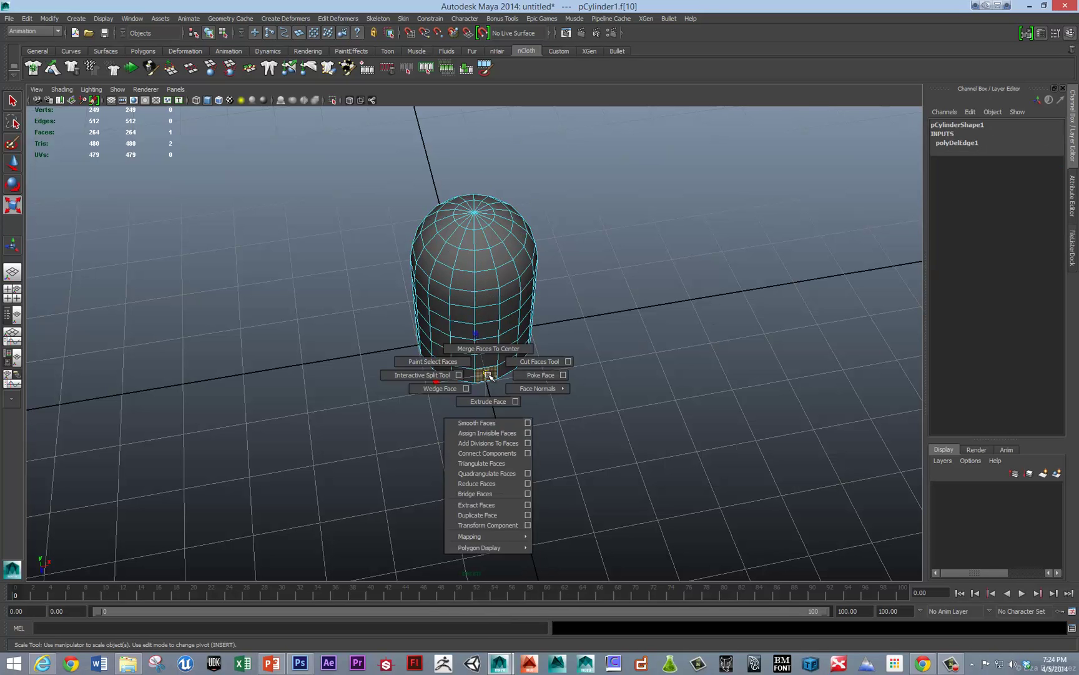
{"action": "right_click_drag", "start_coordinate": [487, 391], "coordinate": [488, 395], "text": "shift"}
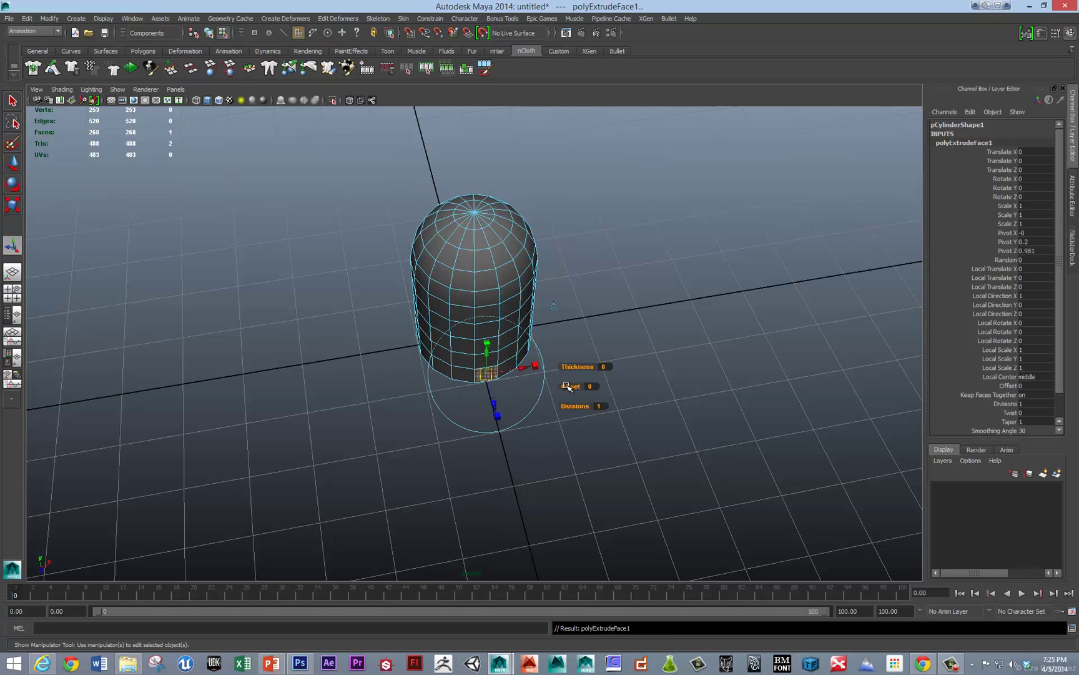
{"action": "left_click_drag", "start_coordinate": [567, 387], "coordinate": [620, 407]}
{"action": "key", "text": "ctrl+z"}
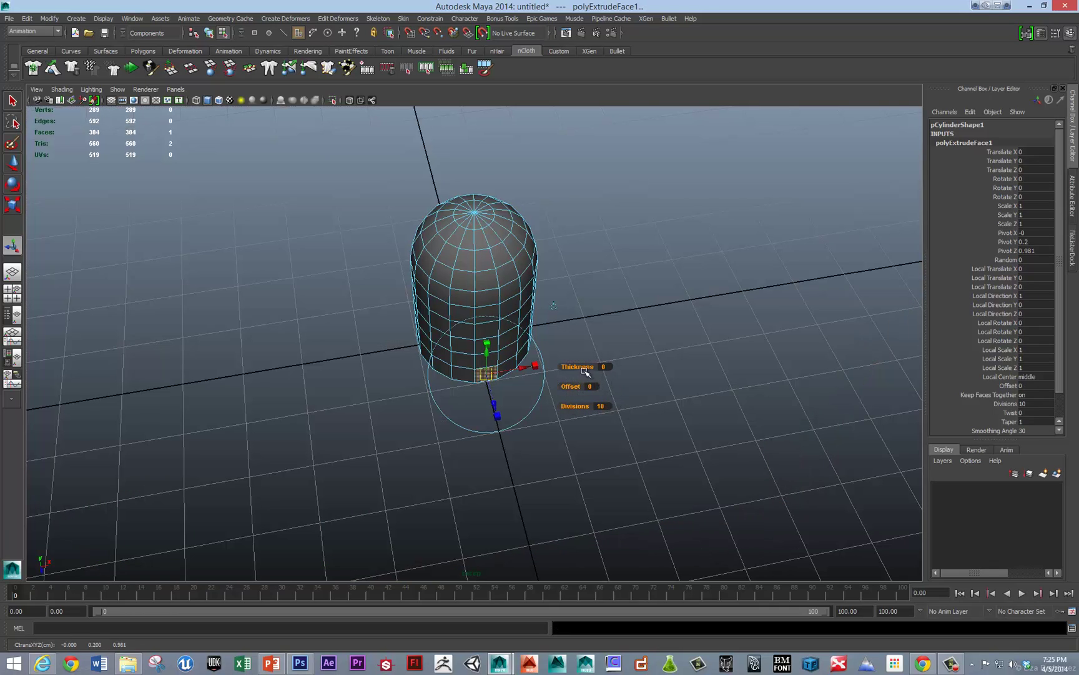
{"action": "left_click_drag", "start_coordinate": [584, 371], "coordinate": [586, 368]}
{"action": "left_click", "coordinate": [607, 368]}
{"action": "type", "text": "10"}
{"action": "key", "text": "Return"}
{"action": "left_click_drag", "start_coordinate": [619, 502], "coordinate": [575, 369], "text": "alt"}
{"action": "key", "text": "F8"}
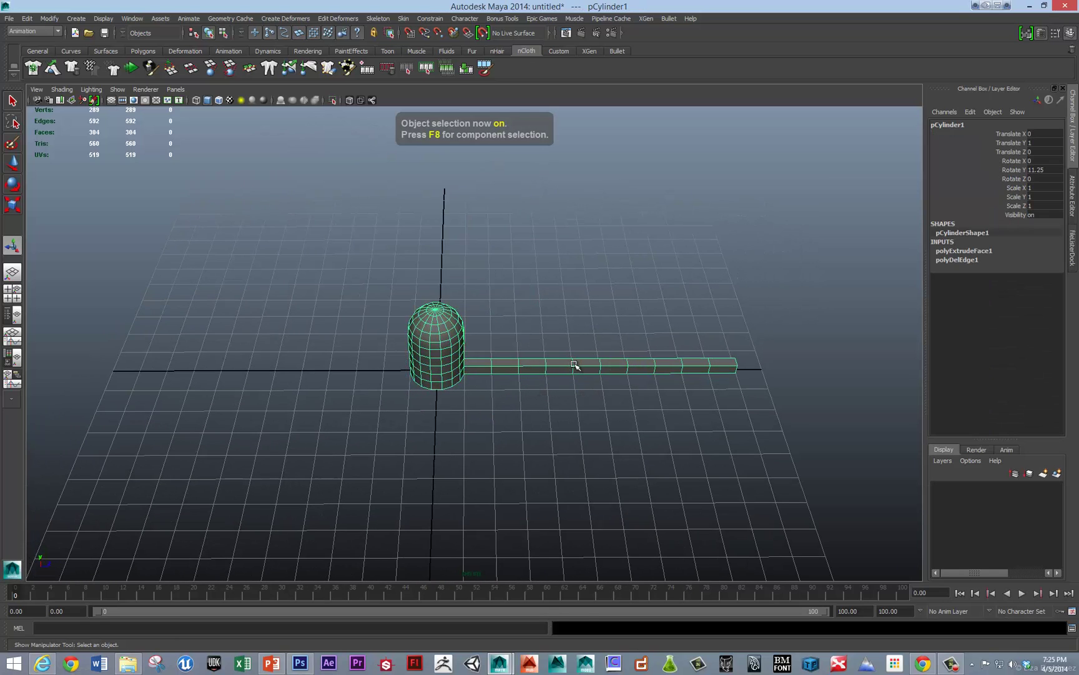
Select the extruded arm's faces, grow the selection three times and extract them from the body.
{"action": "right_click", "coordinate": [574, 365]}
{"action": "right_click_drag", "start_coordinate": [572, 366], "coordinate": [572, 377]}
{"action": "left_click_drag", "start_coordinate": [561, 351], "coordinate": [704, 391]}
{"action": "key", "text": "shift+period"}
{"action": "key", "text": "shift+period"}
{"action": "key", "text": "shift+period"}
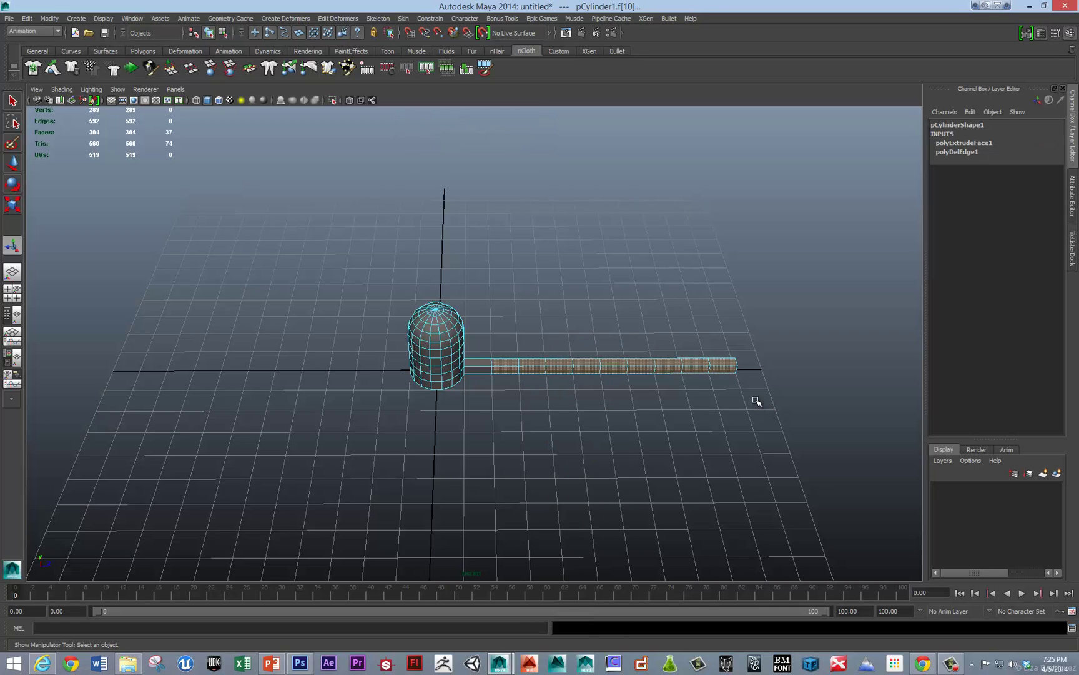
{"action": "right_click_drag", "start_coordinate": [692, 365], "coordinate": [692, 493], "text": "shift"}
Extract the underside face of the arm's outermost segment as a separate piece.
{"action": "left_click_drag", "start_coordinate": [658, 405], "coordinate": [650, 269], "text": "alt"}
{"action": "right_click_drag", "start_coordinate": [701, 346], "coordinate": [767, 385], "text": "alt"}
{"action": "middle_click_drag", "start_coordinate": [612, 381], "coordinate": [434, 378], "text": "alt"}
{"action": "right_click_drag", "start_coordinate": [535, 398], "coordinate": [535, 423]}
{"action": "left_click", "coordinate": [619, 378]}
{"action": "right_click_drag", "start_coordinate": [619, 378], "coordinate": [629, 508], "text": "shift"}
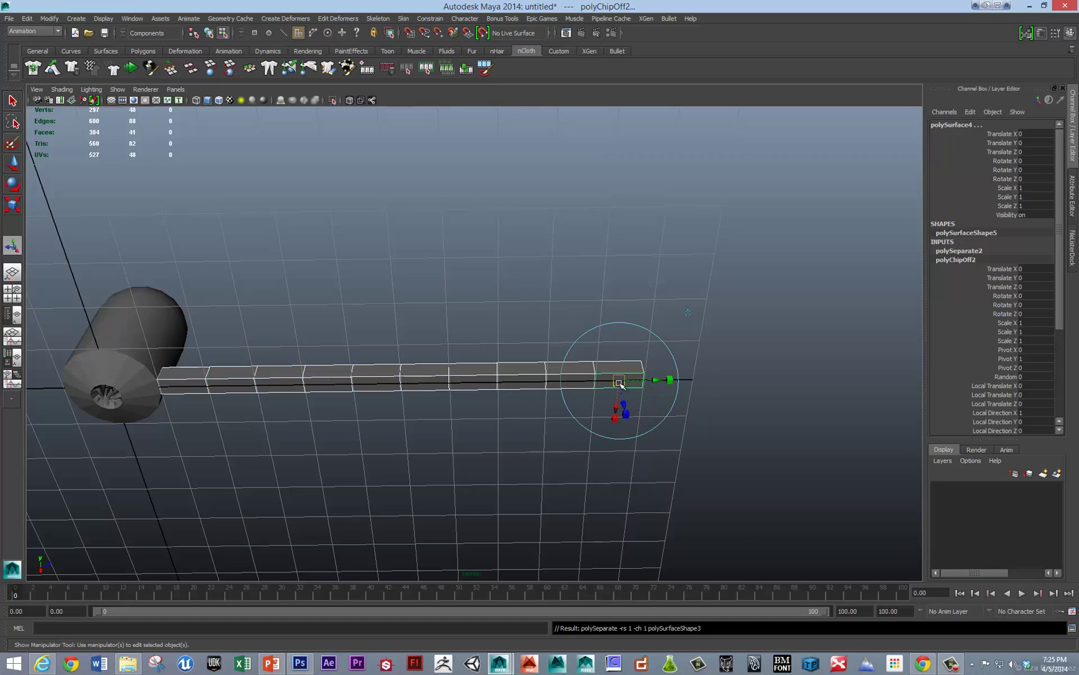
Delete the remaining nine underside faces along the arm.
{"action": "right_click_drag", "start_coordinate": [503, 383], "coordinate": [610, 410], "text": "alt"}
{"action": "left_click", "coordinate": [609, 407]}
{"action": "right_click_drag", "start_coordinate": [522, 404], "coordinate": [344, 388], "text": "alt"}
{"action": "double_click", "coordinate": [213, 386], "text": "shift"}
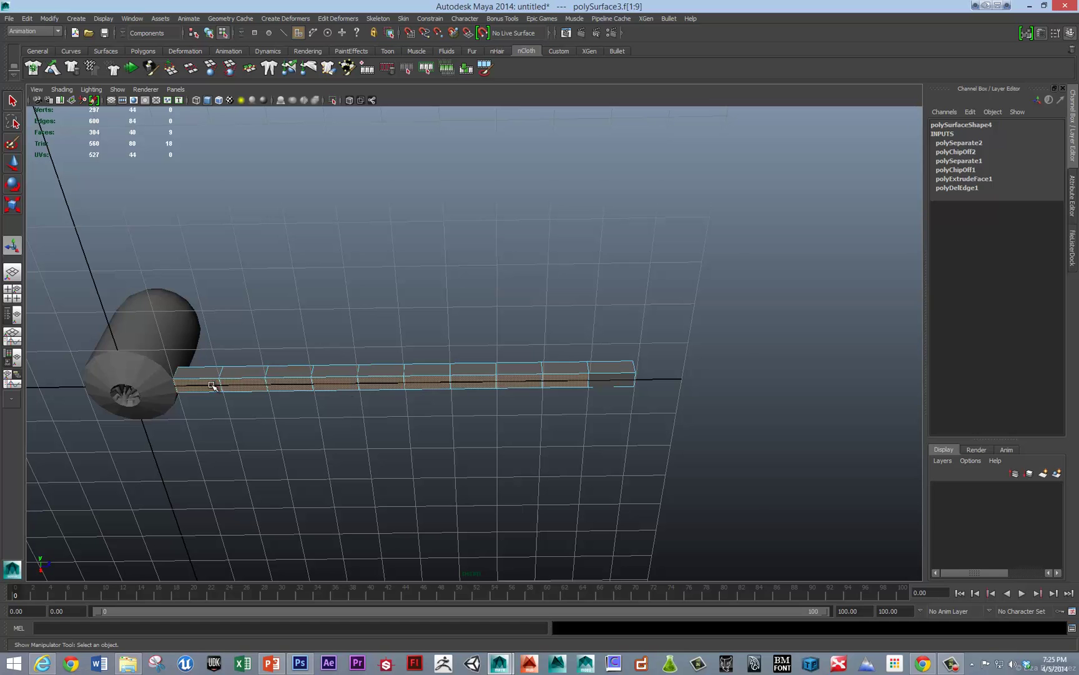
{"action": "key", "text": "Delete"}
Extrude the separated end face with local Z about 0.029, scaling it inward to about 0.452 by 0.399.
{"action": "middle_click_drag", "start_coordinate": [549, 332], "coordinate": [484, 280], "text": "alt"}
{"action": "right_click_drag", "start_coordinate": [625, 312], "coordinate": [778, 323], "text": "alt"}
{"action": "left_click", "coordinate": [643, 306]}
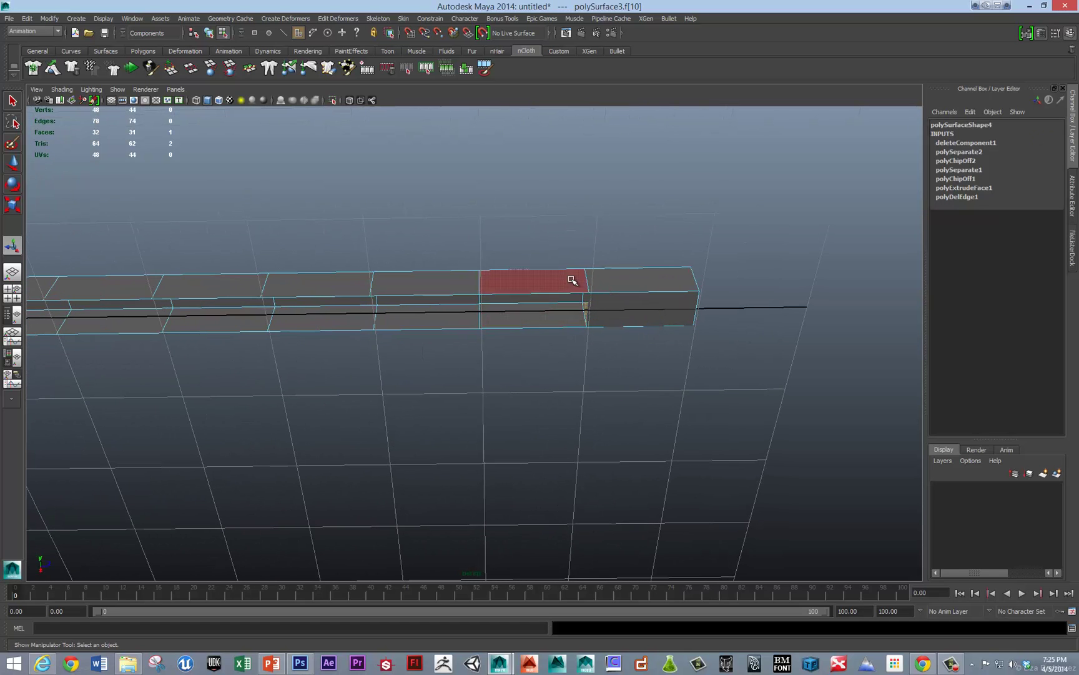
{"action": "right_click_drag", "start_coordinate": [570, 279], "coordinate": [610, 254]}
{"action": "left_click", "coordinate": [608, 289]}
{"action": "left_click", "coordinate": [617, 311]}
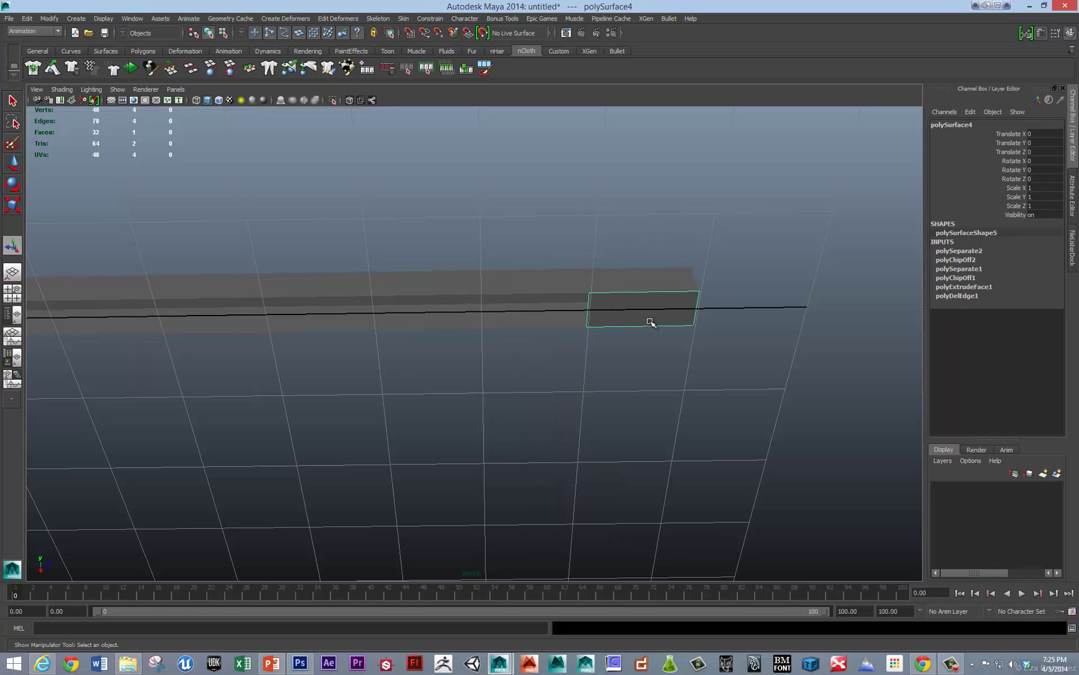
{"action": "right_click", "coordinate": [647, 313], "text": "shift"}
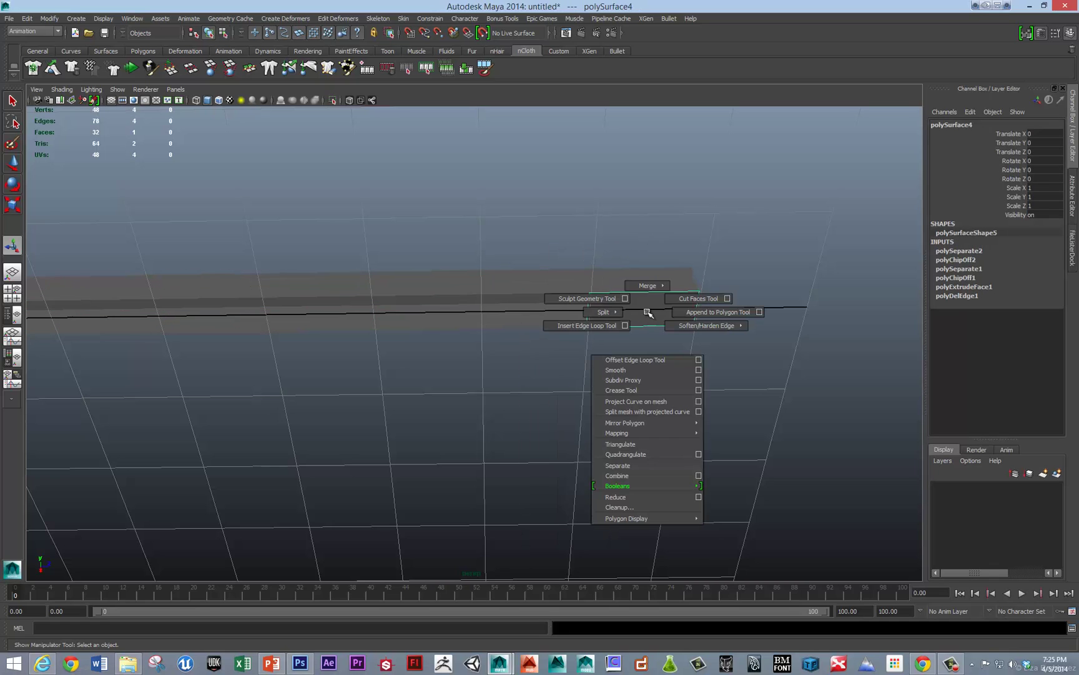
{"action": "right_click_drag", "start_coordinate": [648, 312], "coordinate": [646, 340]}
{"action": "left_click", "coordinate": [646, 313]}
{"action": "right_click", "coordinate": [648, 314], "text": "shift"}
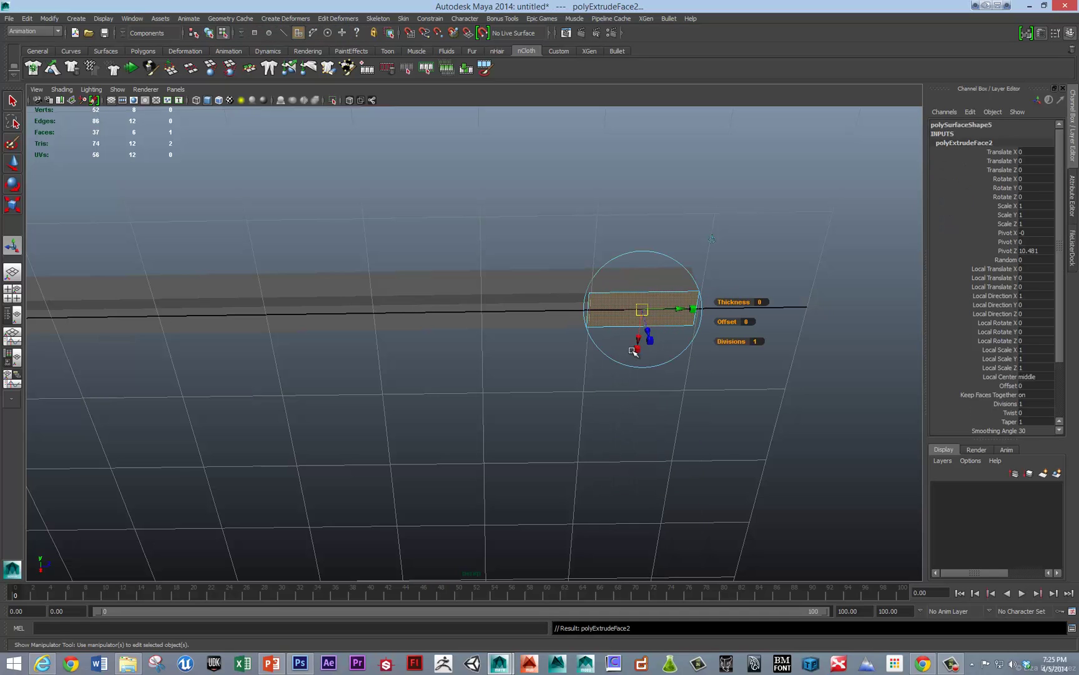
{"action": "left_click_drag", "start_coordinate": [635, 350], "coordinate": [662, 310]}
{"action": "scroll", "coordinate": [693, 328], "scroll_direction": "up", "scroll_amount": 2}
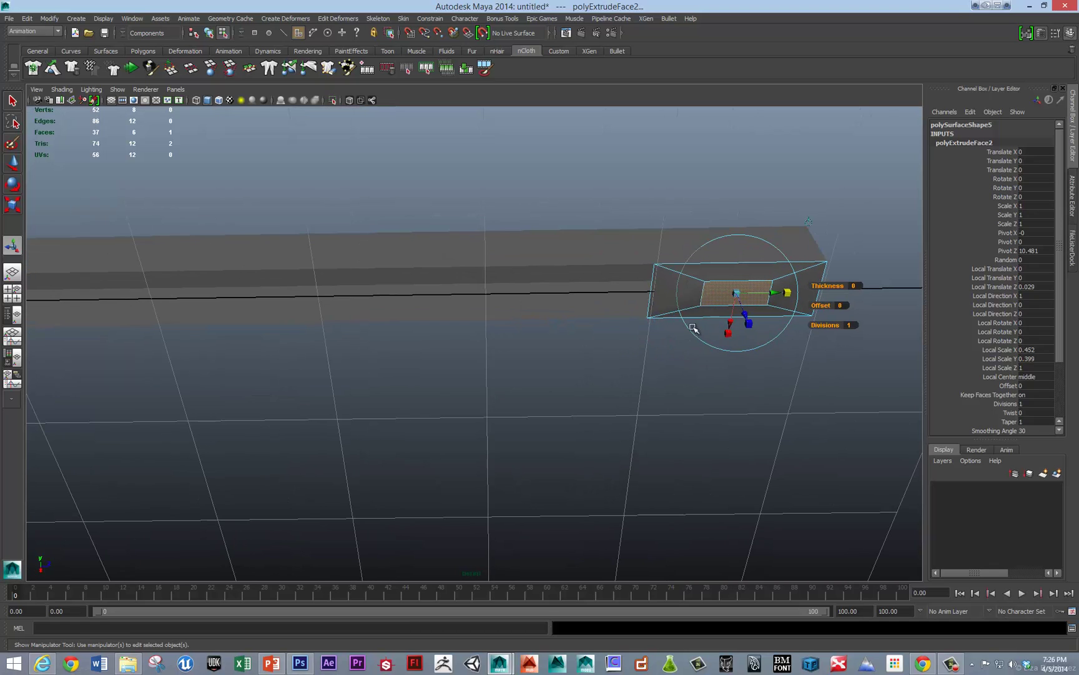
Extrude the two long border faces of the end piece and shrink them to a local Y scale of about 0.181.
{"action": "left_click", "coordinate": [596, 350]}
{"action": "left_click", "coordinate": [704, 312]}
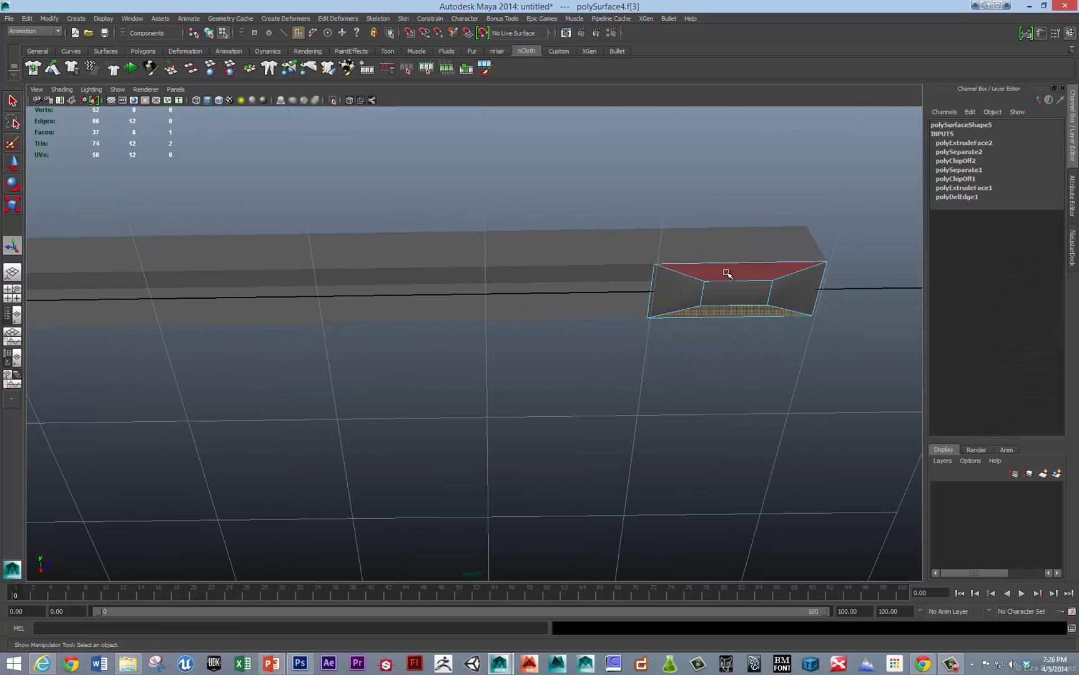
{"action": "left_click", "coordinate": [723, 272], "text": "shift"}
{"action": "right_click_drag", "start_coordinate": [725, 278], "coordinate": [722, 289], "text": "shift"}
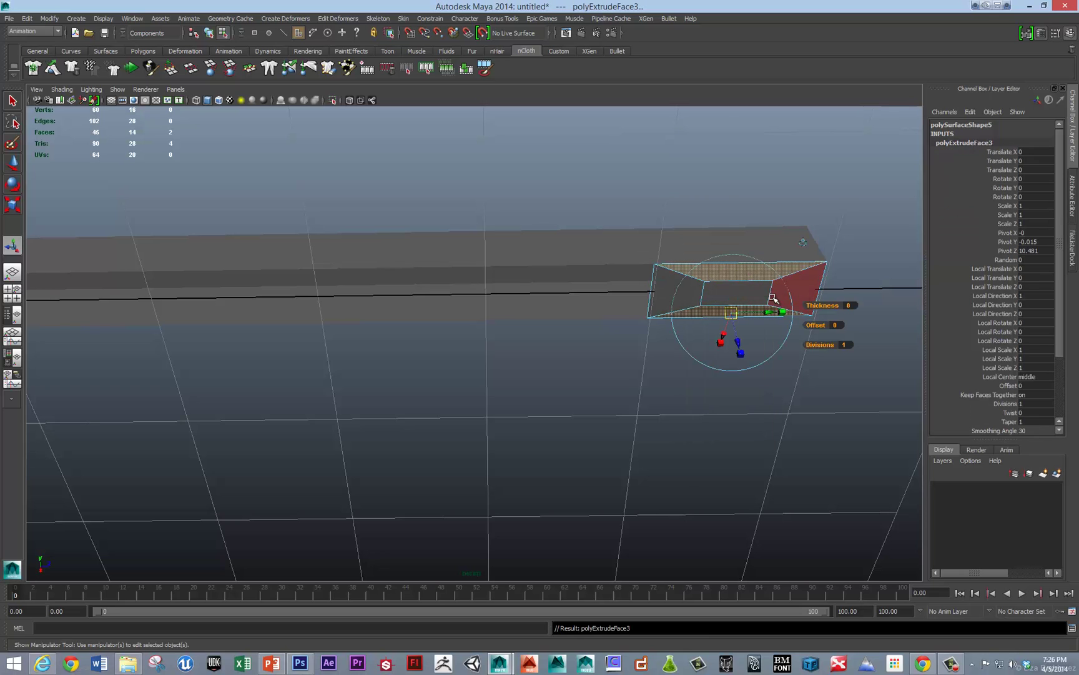
{"action": "left_click_drag", "start_coordinate": [784, 313], "coordinate": [722, 404]}
{"action": "key", "text": "w"}
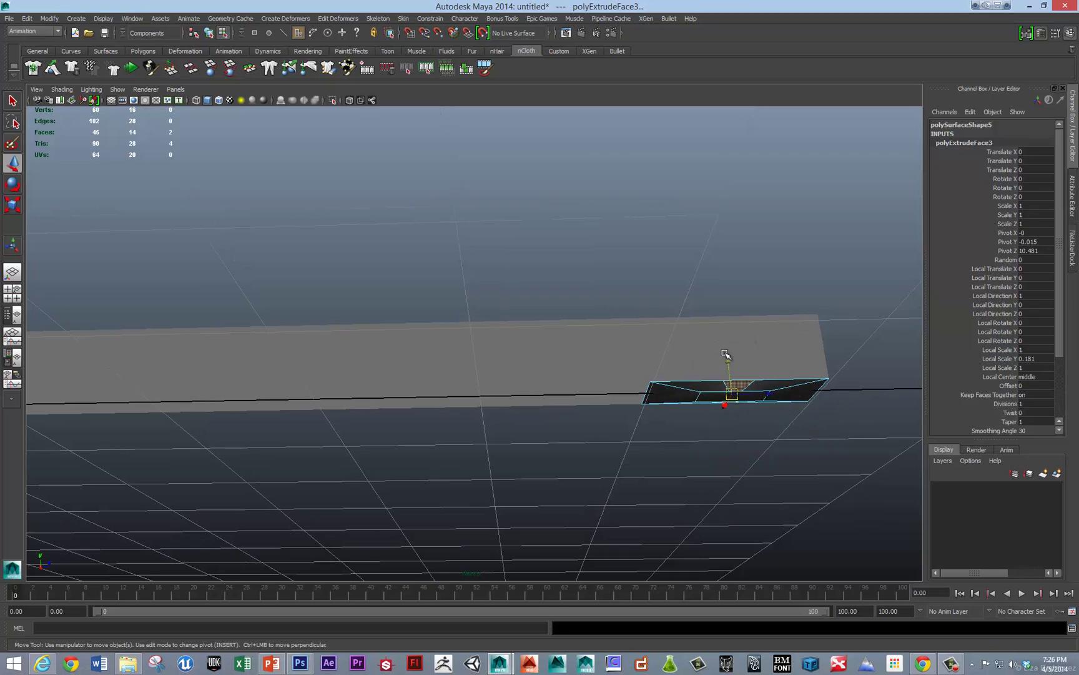
{"action": "left_click_drag", "start_coordinate": [728, 363], "coordinate": [727, 366]}
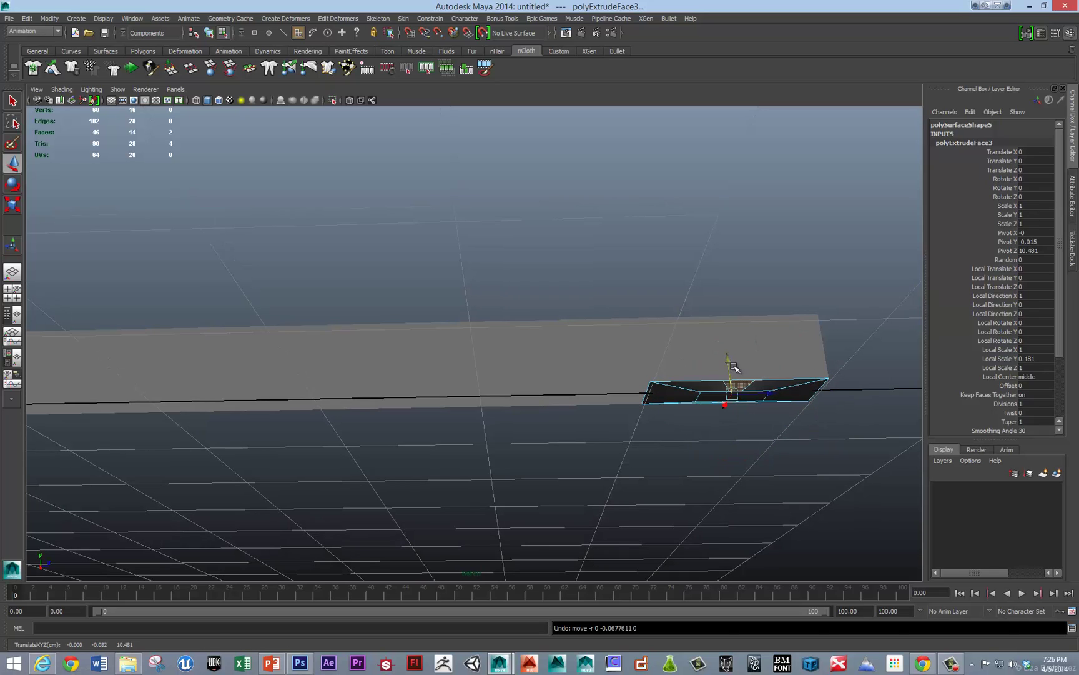
Extrude both shrunken border faces again by about 0.137 along local Z and adjust their offset.
{"action": "key", "text": "ctrl+e"}
{"action": "left_click_drag", "start_coordinate": [727, 437], "coordinate": [729, 476]}
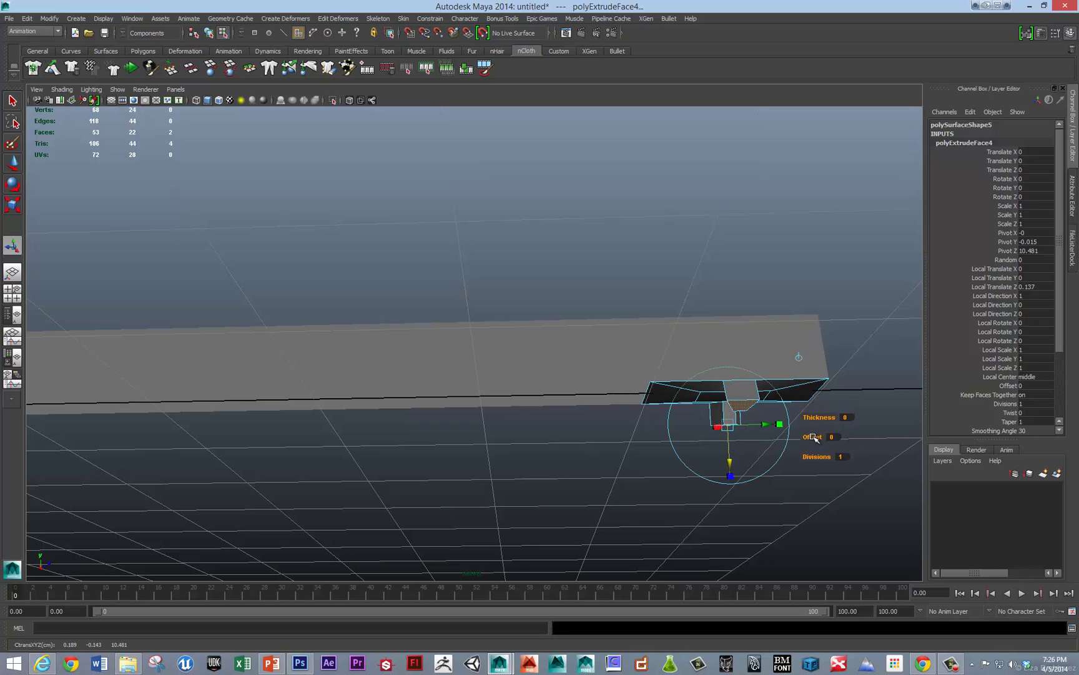
{"action": "left_click_drag", "start_coordinate": [814, 439], "coordinate": [813, 437]}
{"action": "left_click_drag", "start_coordinate": [768, 401], "coordinate": [724, 311], "text": "alt"}
Extrude the end faces of both protrusions and inset them using the offset value.
{"action": "right_click_drag", "start_coordinate": [700, 287], "coordinate": [702, 256], "text": "shift"}
{"action": "mouse_move", "coordinate": [790, 352]}
{"action": "left_mouse_down"}
{"action": "mouse_move", "coordinate": [774, 368]}
{"action": "mouse_move", "coordinate": [798, 349]}
{"action": "left_mouse_up"}
{"action": "key", "text": "ctrl+z"}
{"action": "left_click_drag", "start_coordinate": [752, 383], "coordinate": [743, 340], "text": "alt"}
{"action": "key", "text": "ctrl+z"}
{"action": "key", "text": "ctrl+z"}
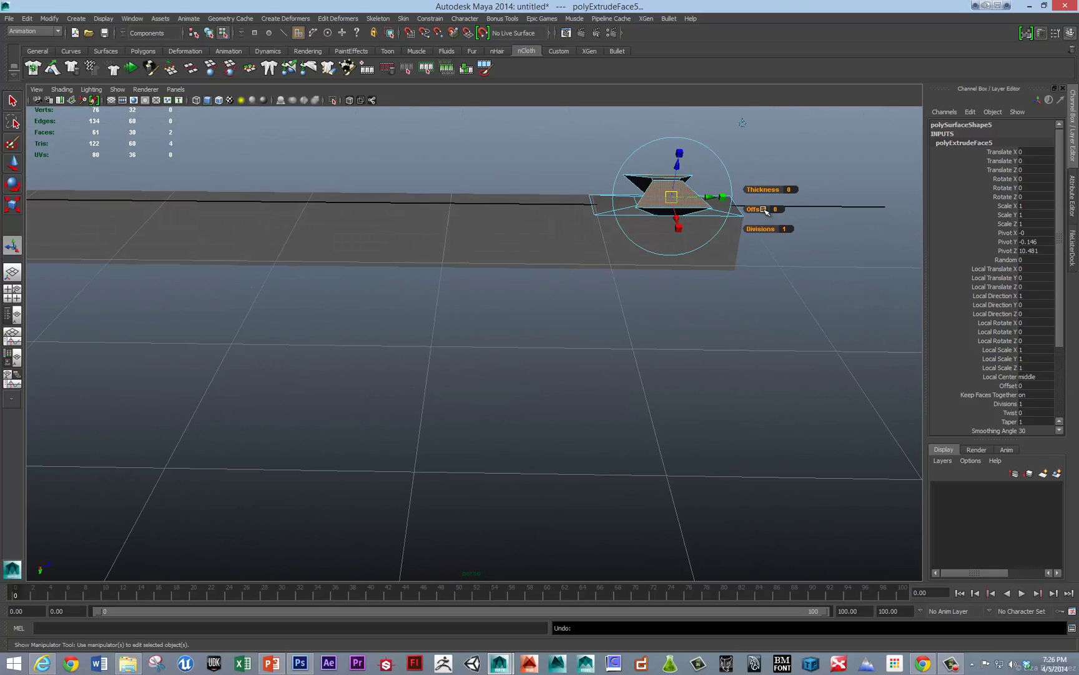
{"action": "left_click", "coordinate": [767, 209]}
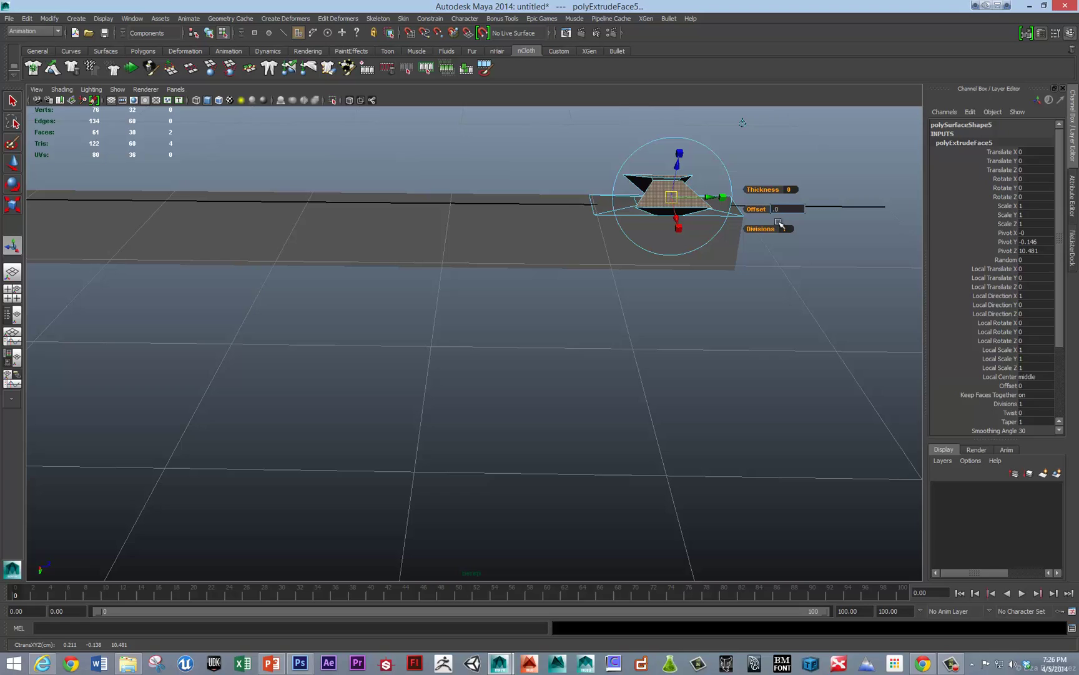
{"action": "key", "text": "Return"}
Extrude the inset faces inward by about 0.064 and set the extrusion offset to 0.05 to form recesses.
{"action": "key", "text": "g"}
{"action": "left_click_drag", "start_coordinate": [679, 167], "coordinate": [678, 174]}
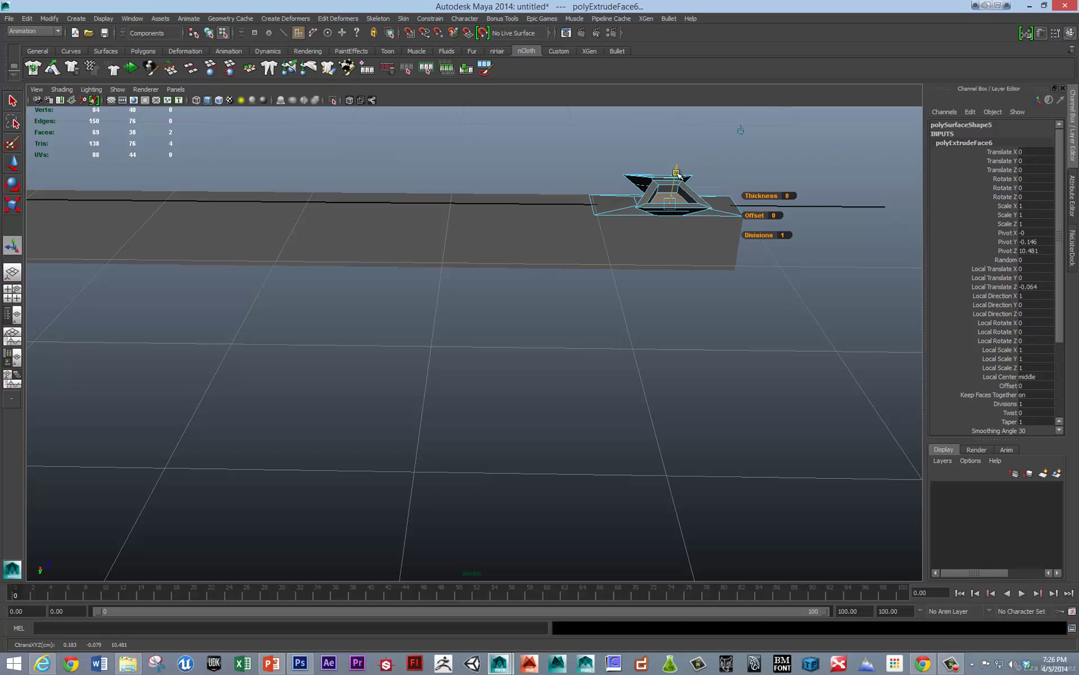
{"action": "left_click", "coordinate": [774, 217]}
{"action": "type", "text": ".05"}
{"action": "key", "text": "Return"}
Preview the detailed end piece in smooth display and return to the unsmoothed display.
{"action": "left_click_drag", "start_coordinate": [814, 164], "coordinate": [747, 272], "text": "alt"}
{"action": "key", "text": "3"}
{"action": "left_click", "coordinate": [769, 259]}
{"action": "key", "text": "1"}
Try to scale the two side border faces beneath the protrusions closer together along X.
{"action": "left_click", "coordinate": [717, 352]}
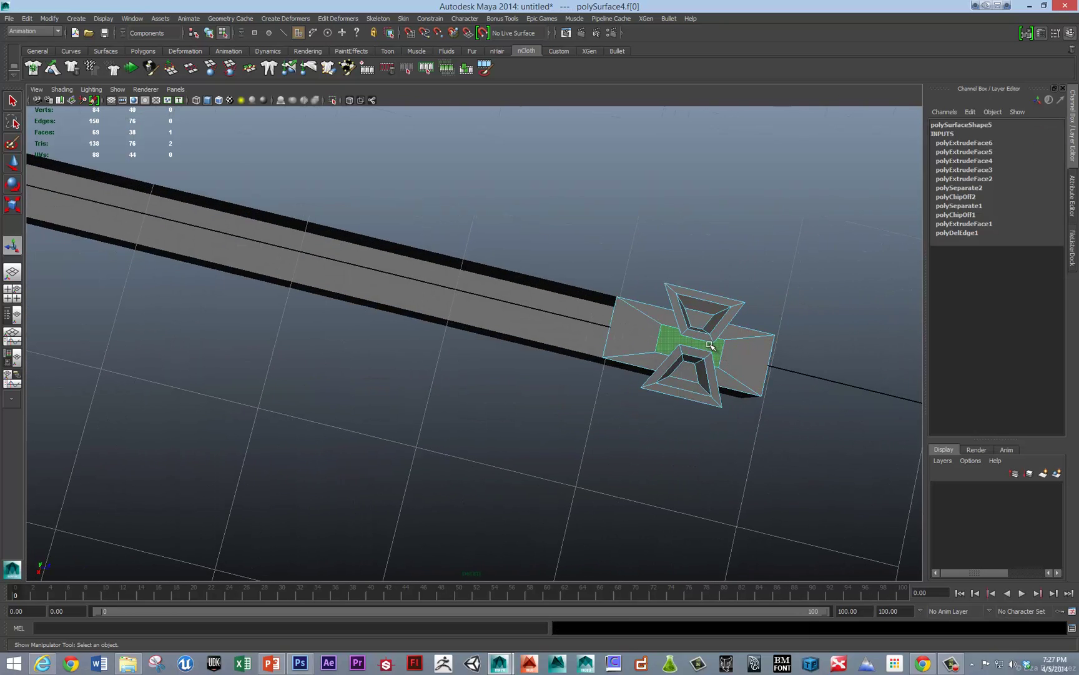
{"action": "key", "text": "r"}
{"action": "left_click_drag", "start_coordinate": [704, 298], "coordinate": [472, 371]}
{"action": "left_click", "coordinate": [450, 350]}
{"action": "left_click", "coordinate": [554, 348], "text": "shift"}
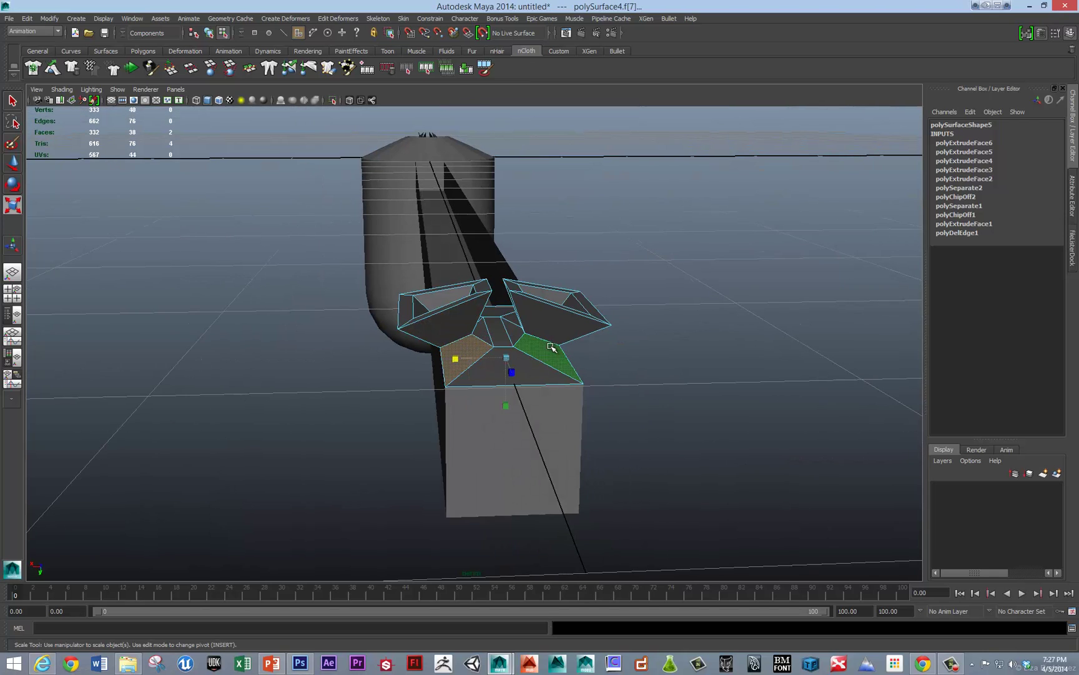
{"action": "left_click_drag", "start_coordinate": [456, 358], "coordinate": [479, 330]}
{"action": "key", "text": "ctrl+z"}
Select the outer vertices of both protrusions and scale them inward to about 0.87 along X.
{"action": "middle_click_drag", "start_coordinate": [479, 329], "coordinate": [468, 347], "text": "alt"}
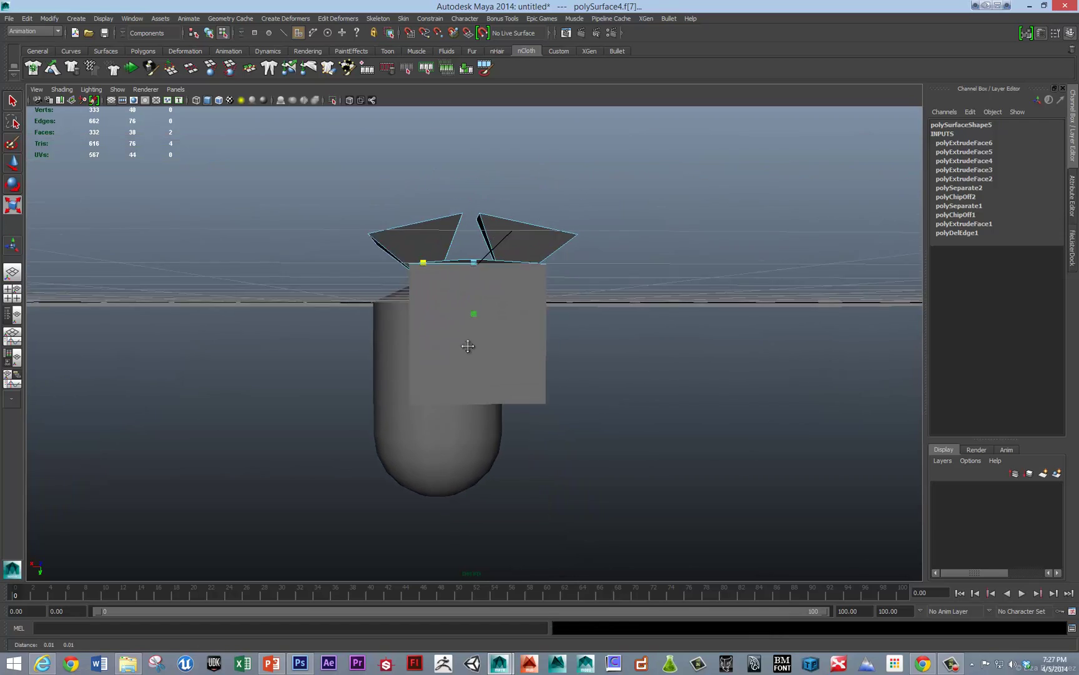
{"action": "left_click_drag", "start_coordinate": [469, 348], "coordinate": [471, 337], "text": "alt"}
{"action": "right_click_drag", "start_coordinate": [356, 253], "coordinate": [337, 206]}
{"action": "left_click_drag", "start_coordinate": [340, 211], "coordinate": [585, 268]}
{"action": "left_click_drag", "start_coordinate": [408, 246], "coordinate": [417, 246]}
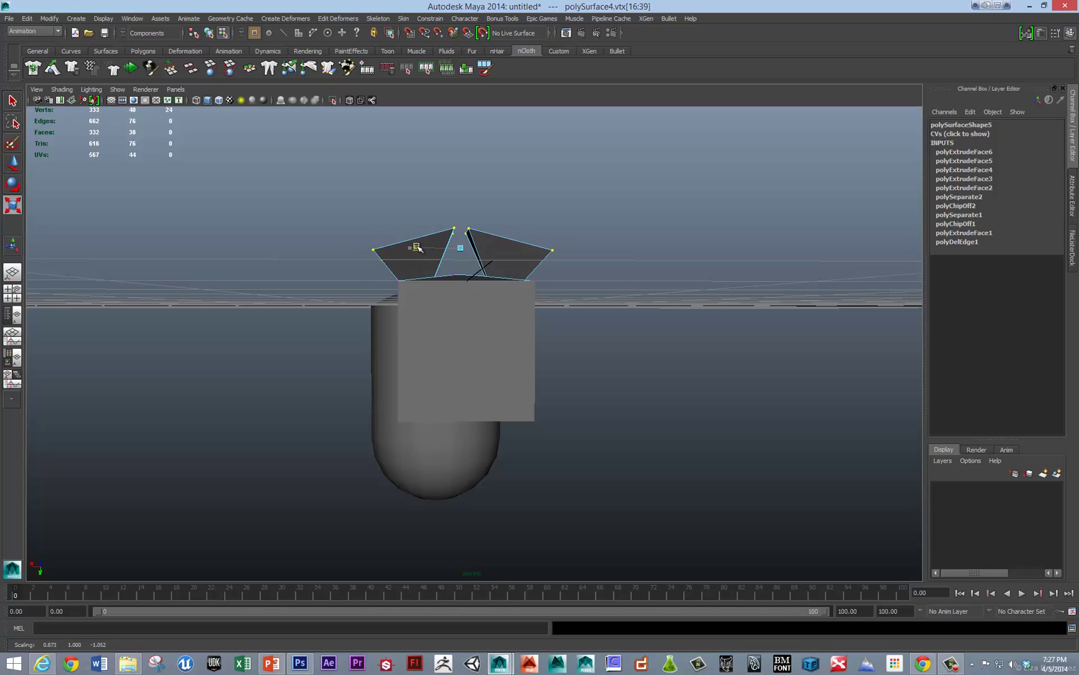
Adjust the height of the inner tip vertices of both protrusions along Y and return to selecting the end piece as an object.
{"action": "left_click", "coordinate": [456, 221]}
{"action": "key", "text": "w"}
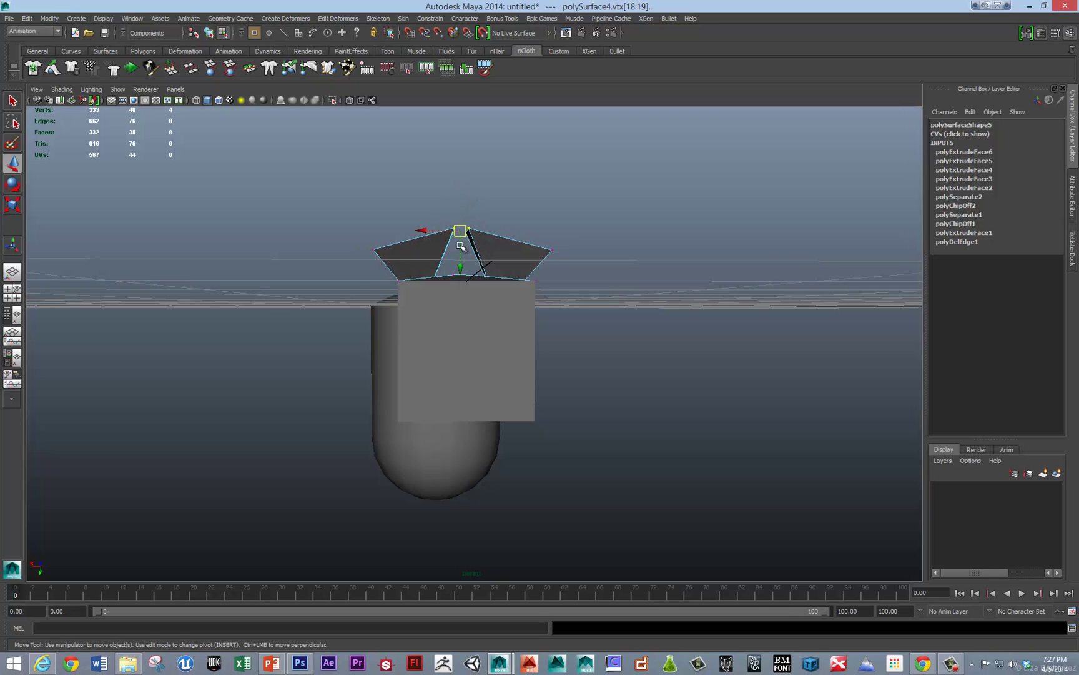
{"action": "left_click_drag", "start_coordinate": [461, 265], "coordinate": [465, 280]}
{"action": "key", "text": "ctrl+z"}
{"action": "left_click_drag", "start_coordinate": [441, 221], "coordinate": [474, 234]}
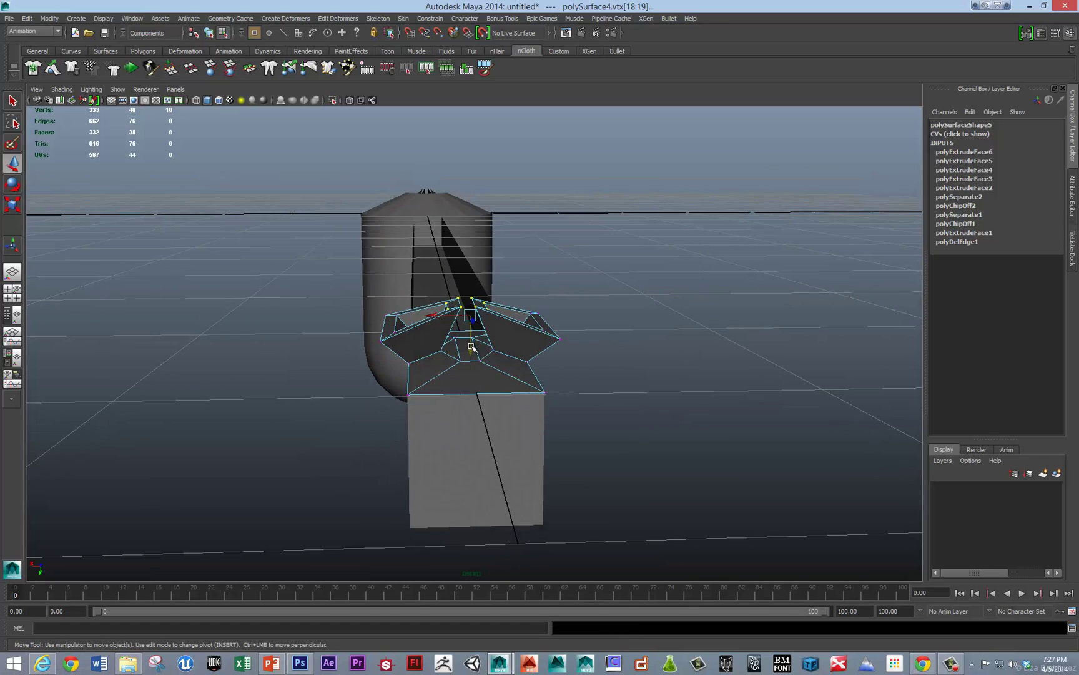
{"action": "left_click_drag", "start_coordinate": [472, 348], "coordinate": [698, 399]}
{"action": "right_click_drag", "start_coordinate": [698, 399], "coordinate": [742, 377]}
{"action": "left_click", "coordinate": [743, 378]}
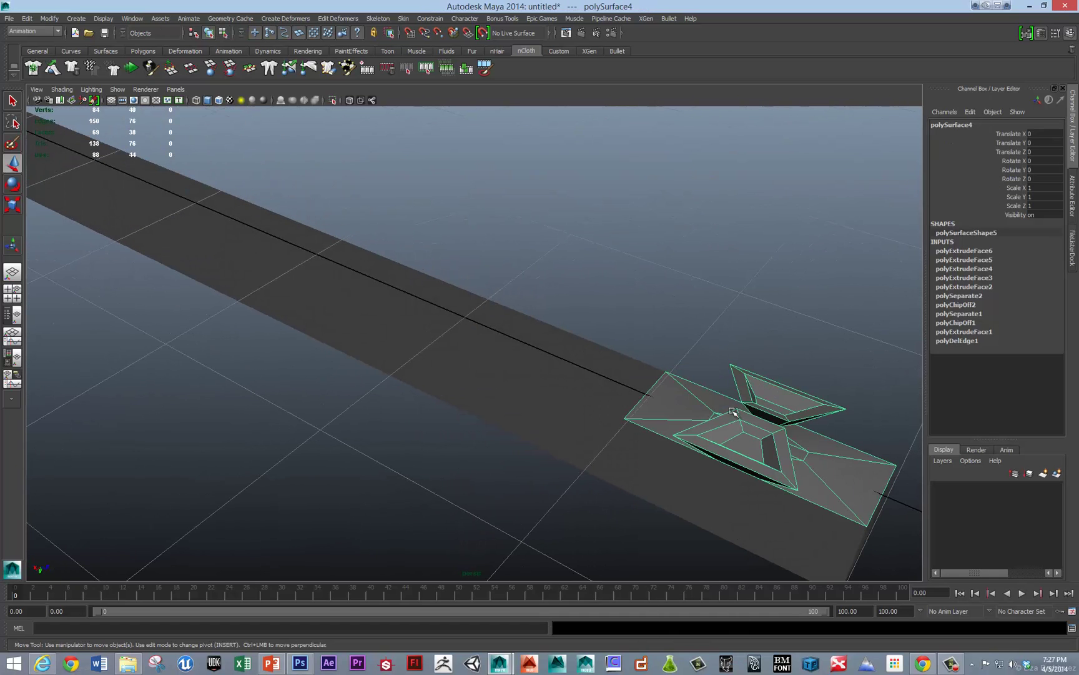
Delete the construction history of the detailed end piece and center its pivot.
{"action": "right_click_drag", "start_coordinate": [383, 362], "coordinate": [282, 349], "text": "alt"}
{"action": "left_click_drag", "start_coordinate": [487, 384], "coordinate": [598, 348], "text": "alt"}
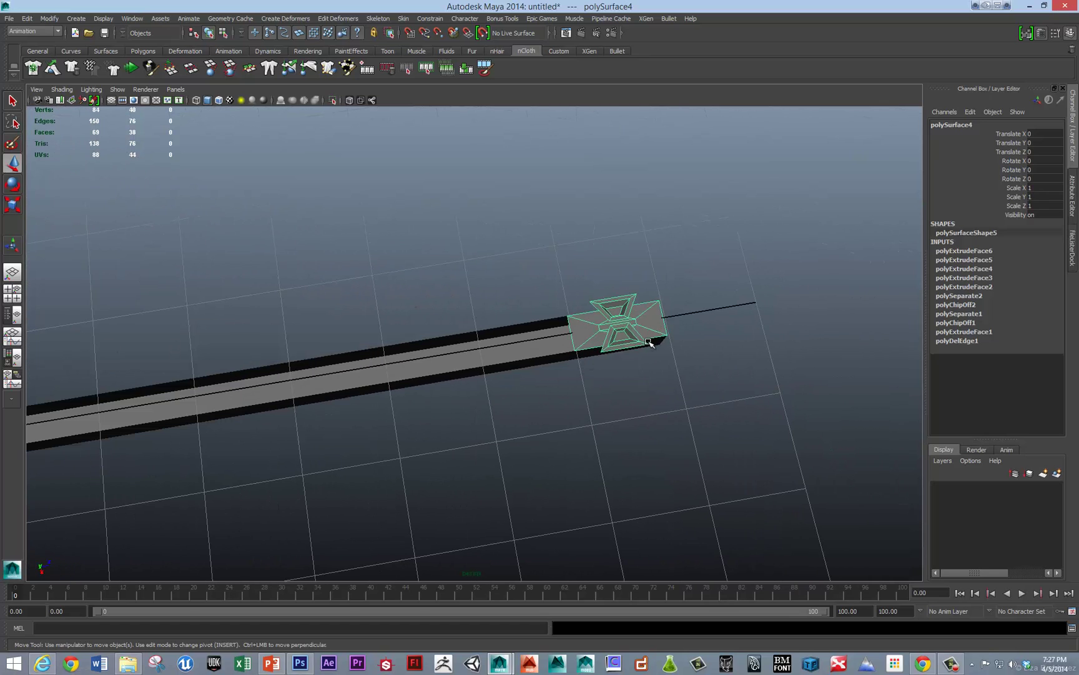
{"action": "key", "text": "alt+shift+d"}
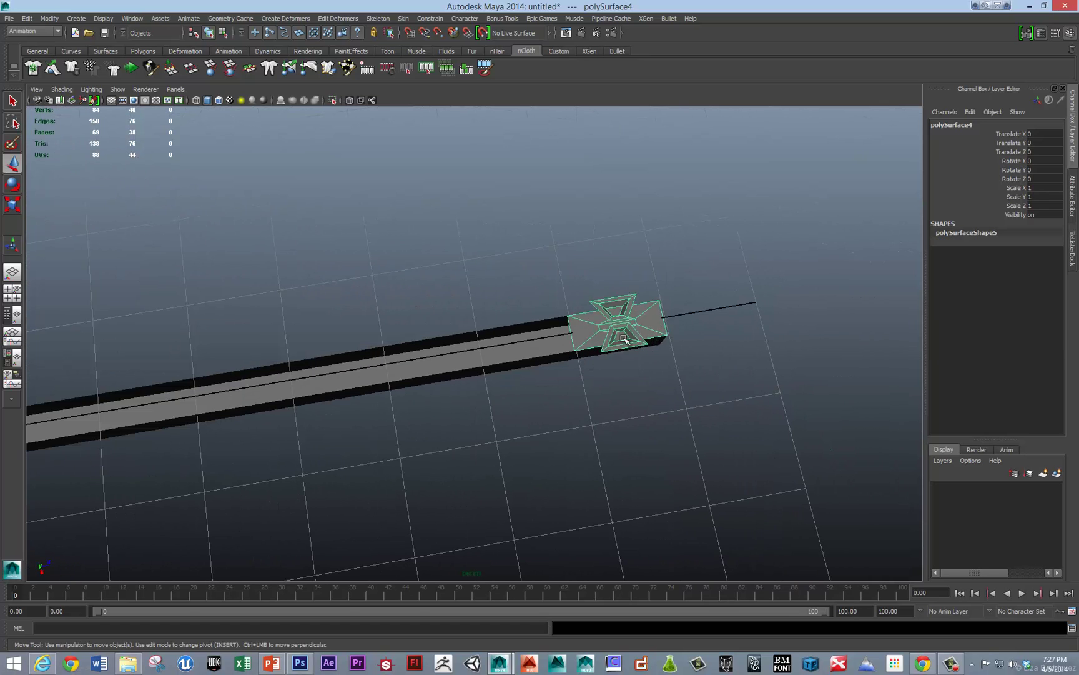
{"action": "middle_click_drag", "start_coordinate": [623, 338], "coordinate": [637, 390], "text": "alt"}
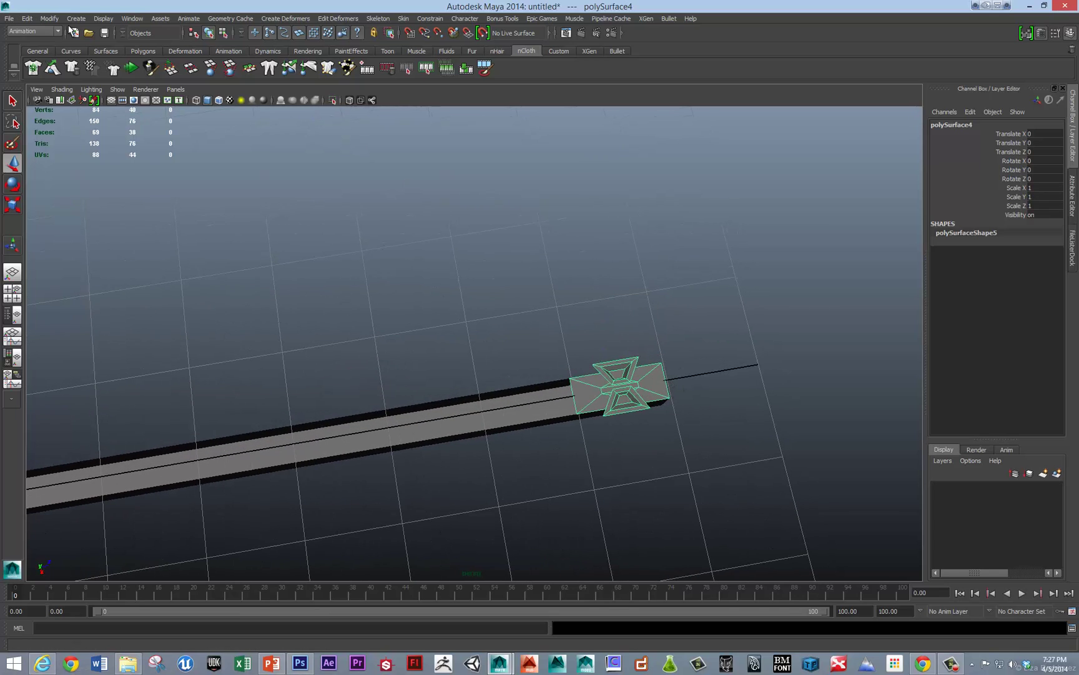
{"action": "left_click", "coordinate": [50, 19]}
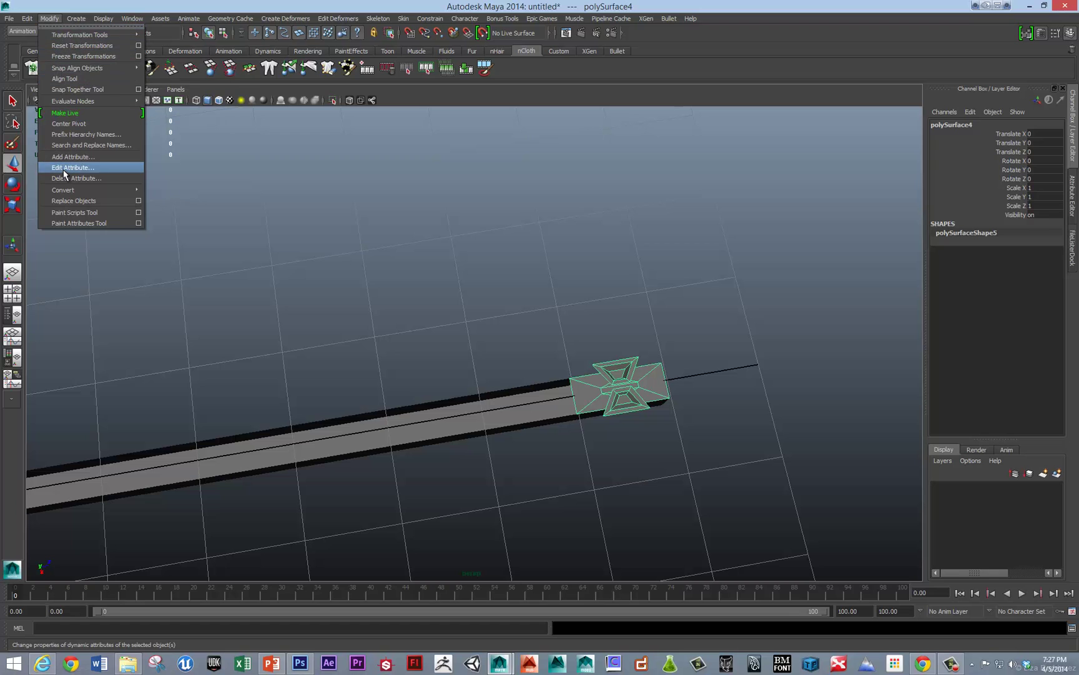
{"action": "left_click", "coordinate": [67, 124]}
Try to move the end piece about 0.97 units along negative Z toward the body.
{"action": "scroll", "coordinate": [419, 306], "scroll_direction": "down", "scroll_amount": 3}
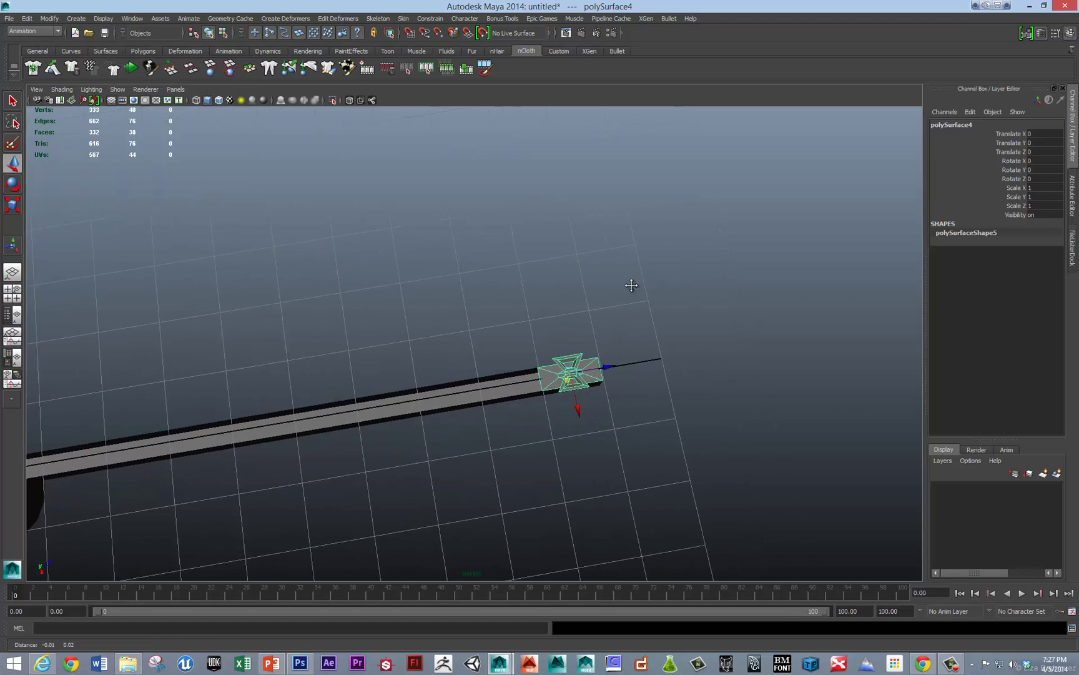
{"action": "middle_click_drag", "start_coordinate": [375, 281], "coordinate": [604, 281], "text": "alt"}
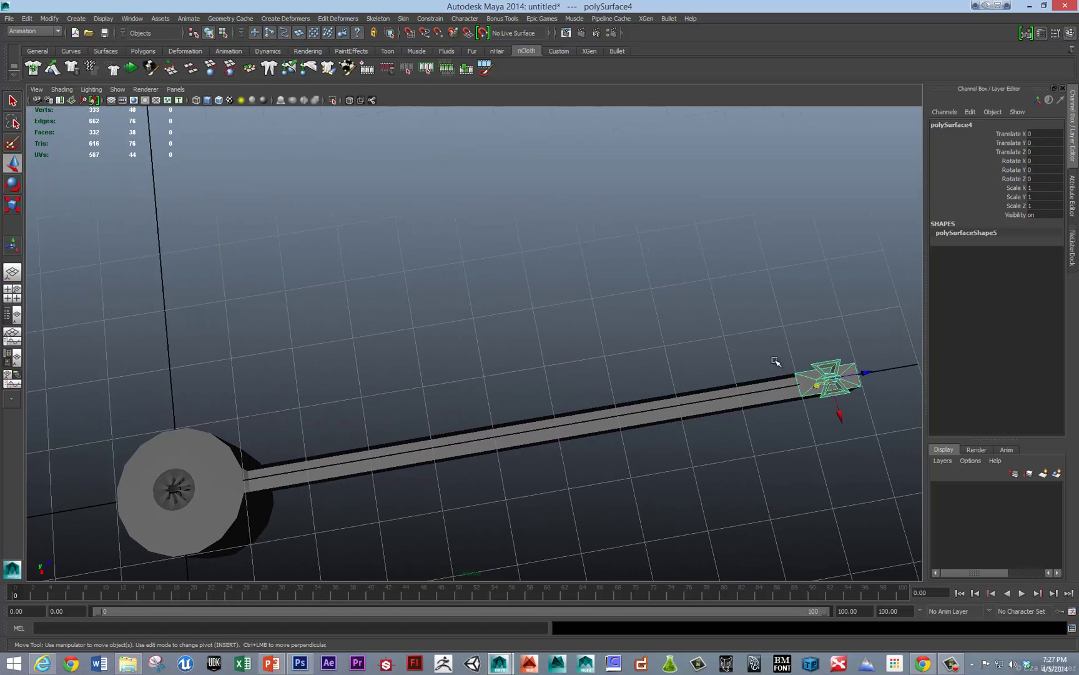
{"action": "left_click_drag", "start_coordinate": [868, 377], "coordinate": [812, 381]}
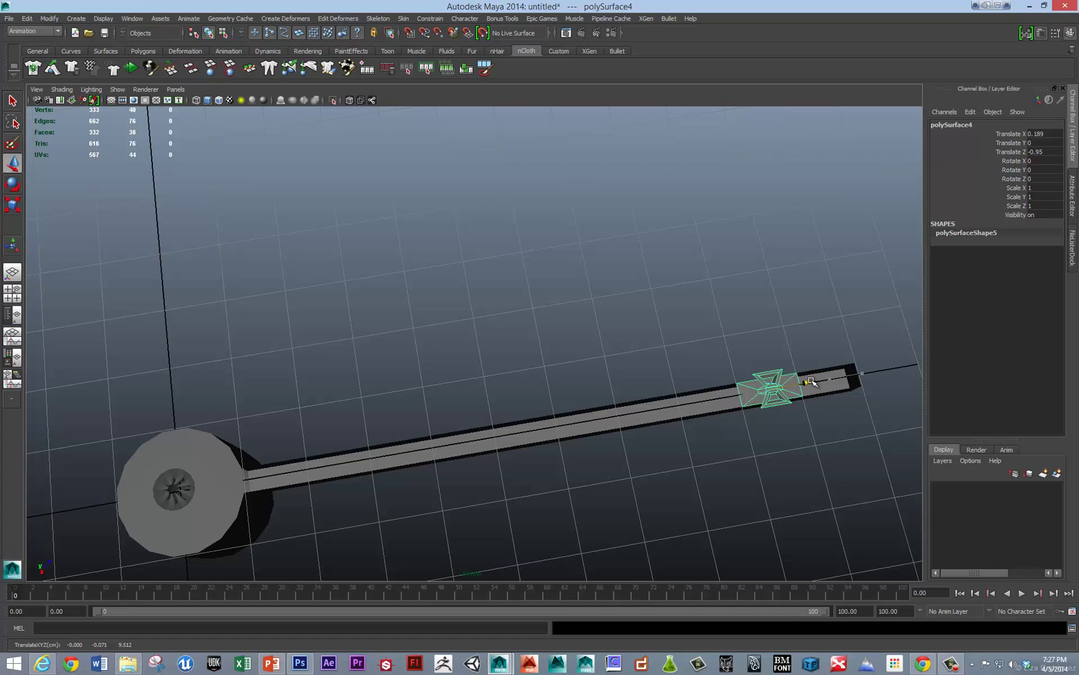
{"action": "key", "text": "ctrl+z"}
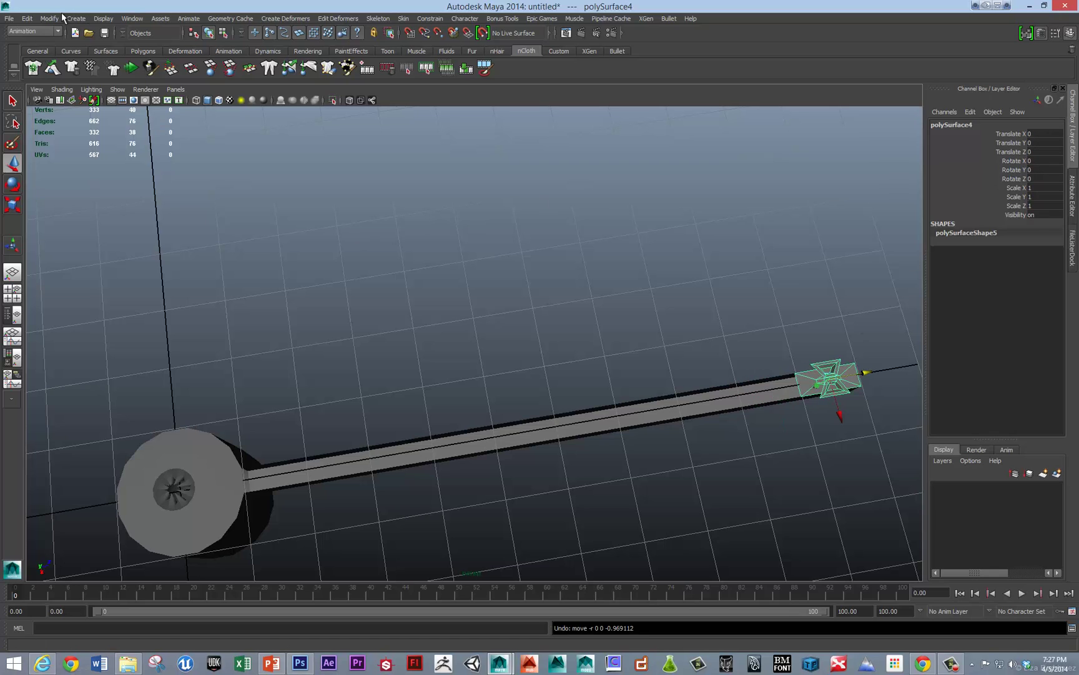
Create 9 copies of the end piece along the arm with Duplicate Special, using Translate Z -1 and Rotate Y 0.
{"action": "left_click", "coordinate": [25, 18]}
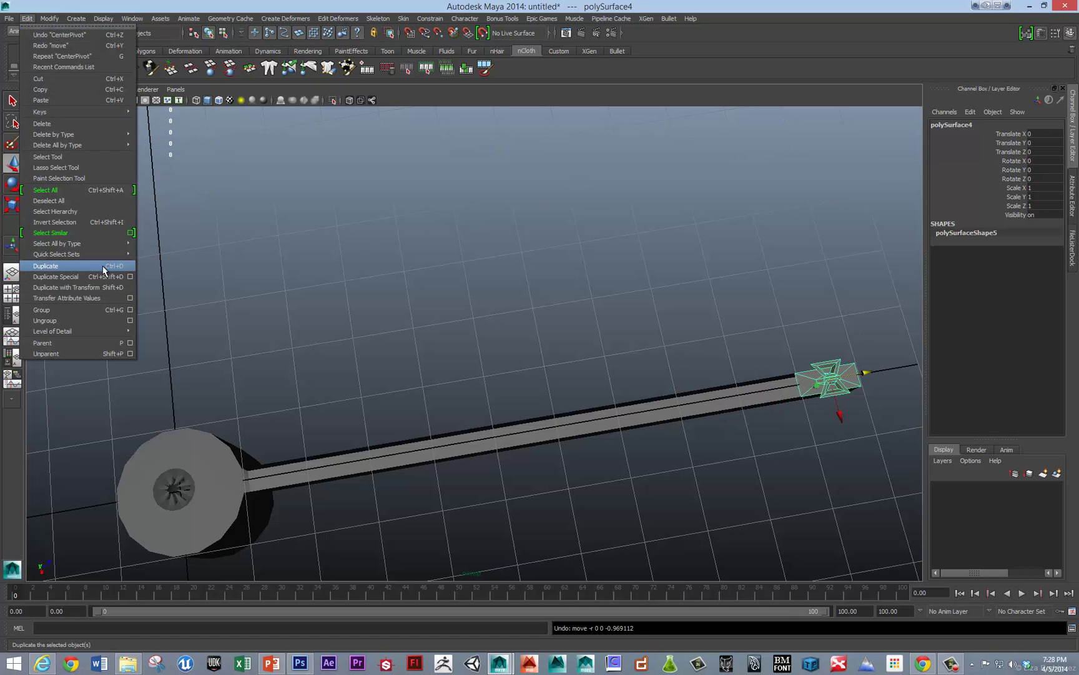
{"action": "left_click", "coordinate": [131, 276]}
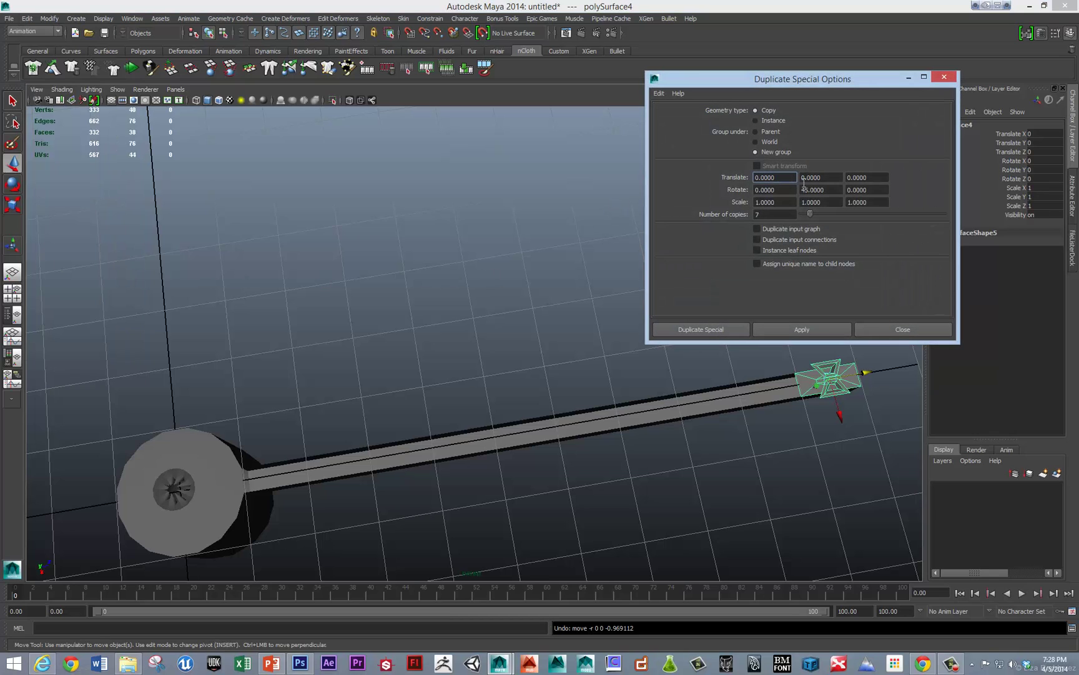
{"action": "double_click", "coordinate": [867, 178]}
{"action": "type", "text": "-1"}
{"action": "key", "text": "Tab"}
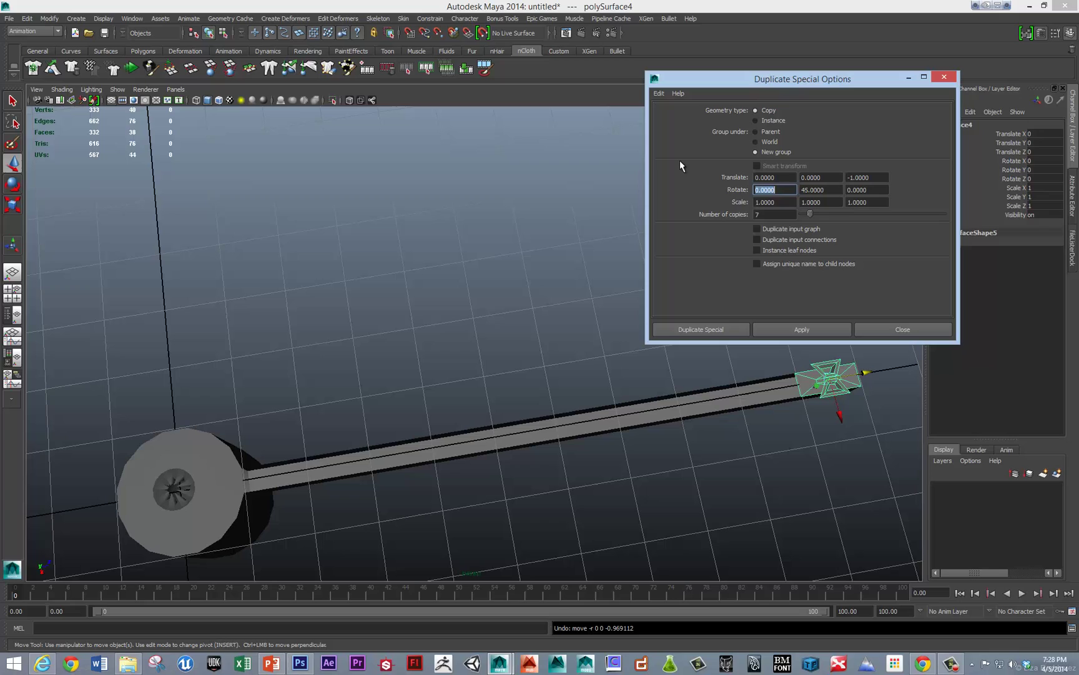
{"action": "double_click", "coordinate": [761, 214]}
{"action": "type", "text": "0"}
{"action": "key", "text": "BackSpace"}
{"action": "type", "text": "9"}
{"action": "double_click", "coordinate": [840, 189]}
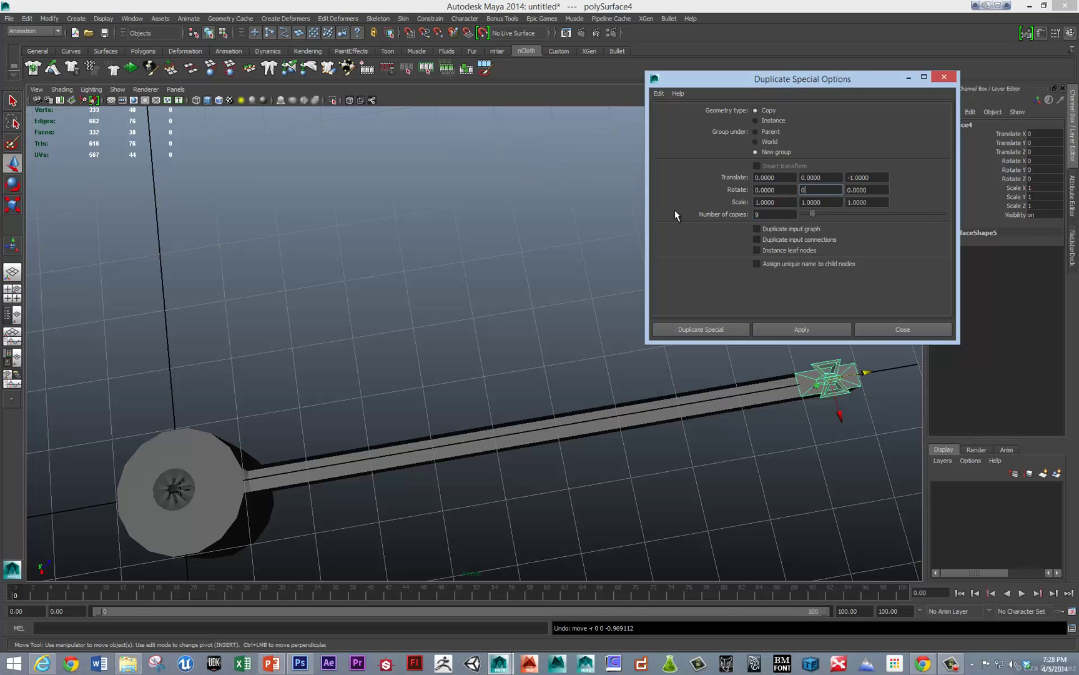
{"action": "left_click", "coordinate": [800, 329]}
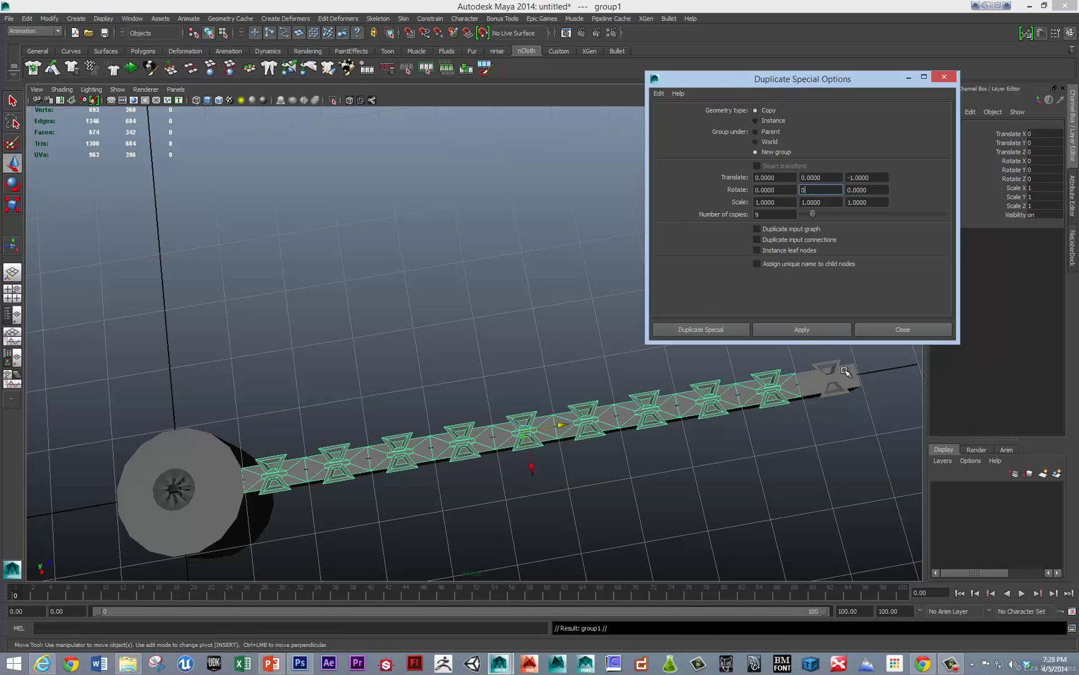
{"action": "left_click_drag", "start_coordinate": [841, 373], "coordinate": [724, 438], "text": "alt"}
{"action": "middle_click_drag", "start_coordinate": [618, 347], "coordinate": [542, 413], "text": "alt"}
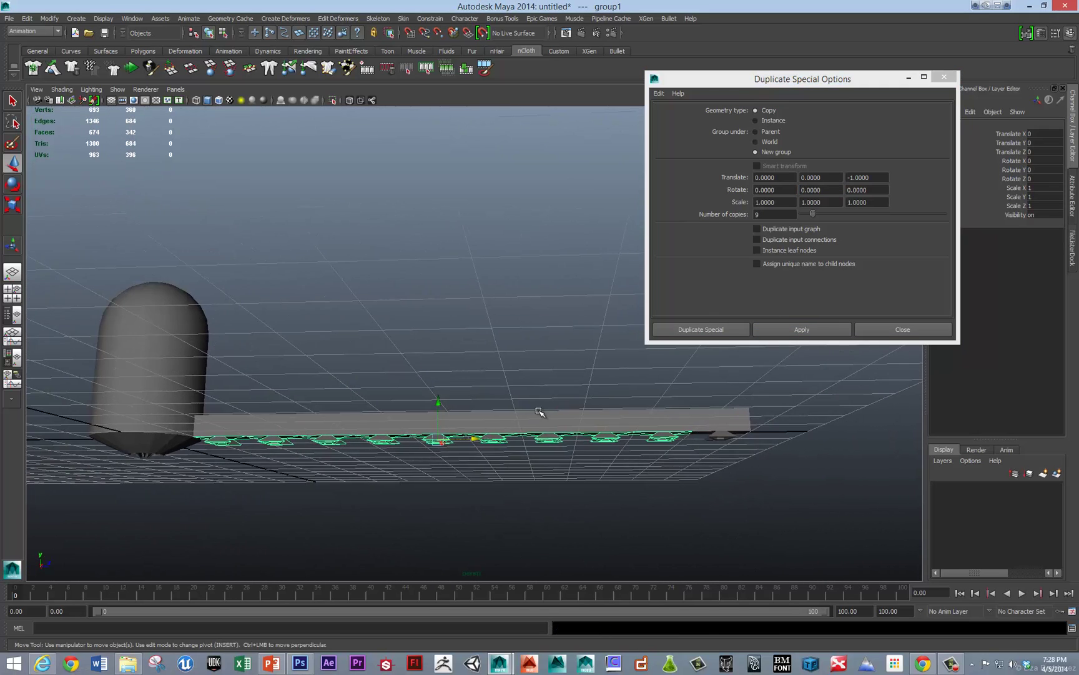
{"action": "mouse_move", "coordinate": [542, 412]}
{"action": "left_mouse_down", "text": "alt"}
{"action": "mouse_move", "coordinate": [537, 421]}
{"action": "mouse_move", "coordinate": [550, 427]}
{"action": "left_mouse_up", "text": "alt"}
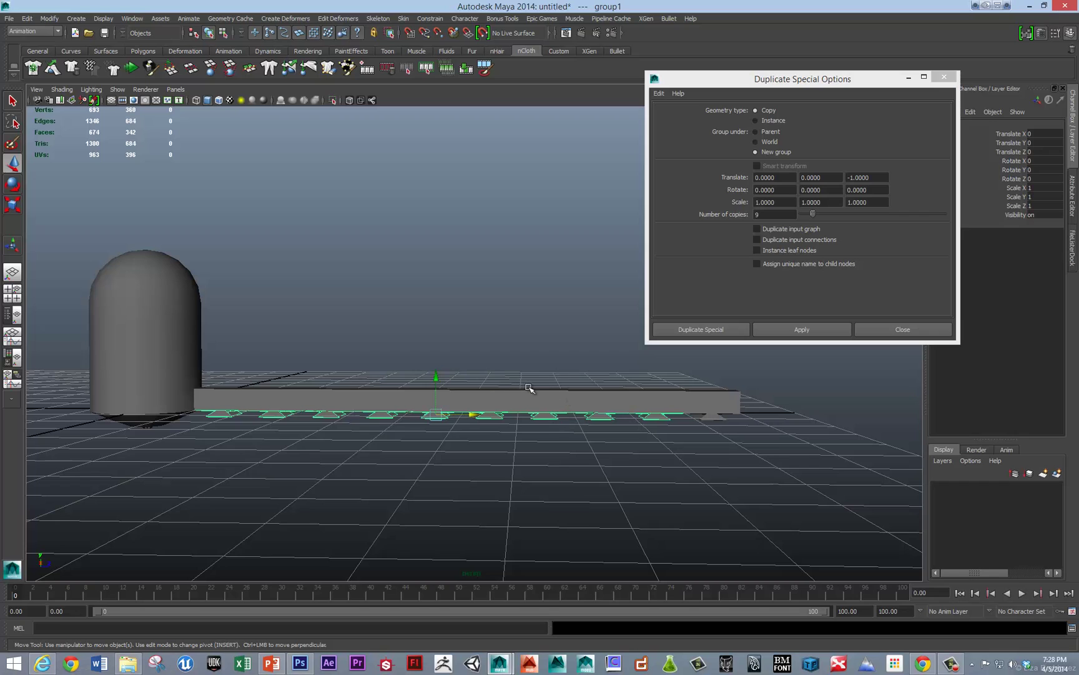
{"action": "right_click_drag", "start_coordinate": [528, 390], "coordinate": [307, 375]}
{"action": "left_click_drag", "start_coordinate": [194, 369], "coordinate": [759, 467], "text": "alt"}
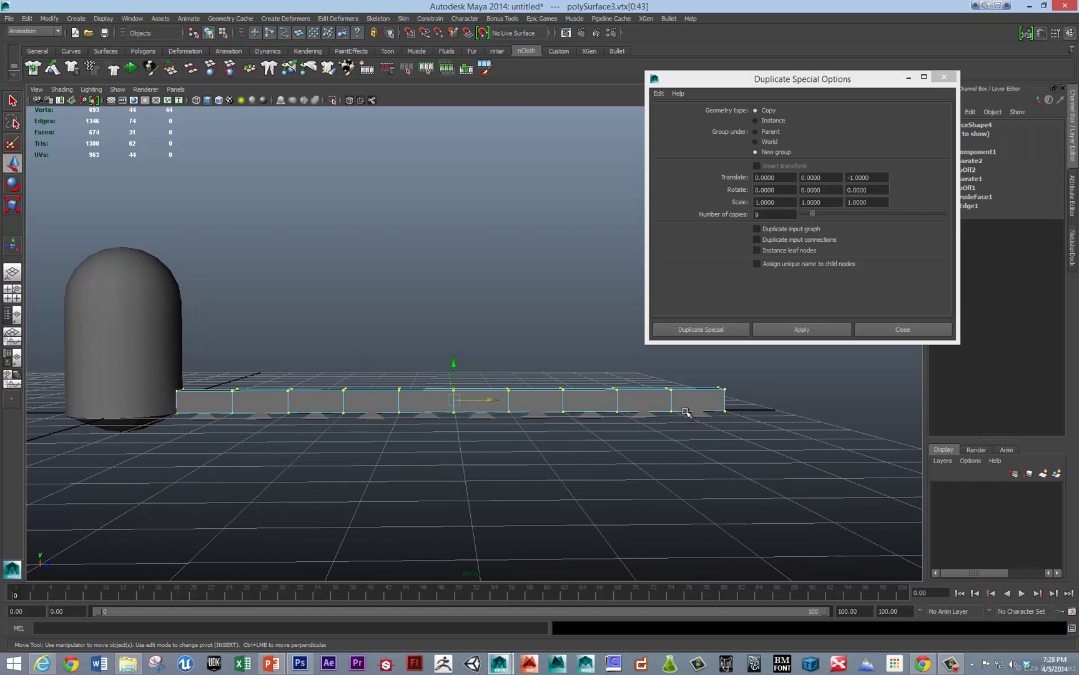
{"action": "right_click_drag", "start_coordinate": [684, 410], "coordinate": [717, 394]}
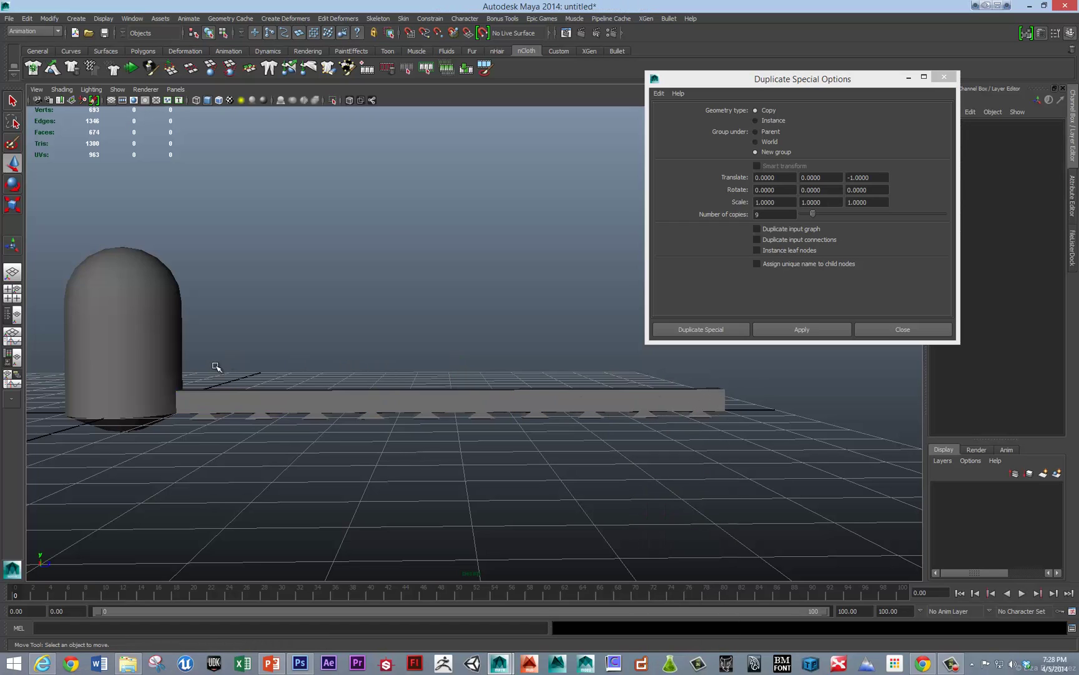
Select the arm and all its underside pieces without the round-topped body and combine them into one mesh.
{"action": "left_click_drag", "start_coordinate": [185, 365], "coordinate": [647, 442]}
{"action": "left_click", "coordinate": [81, 303], "text": "shift"}
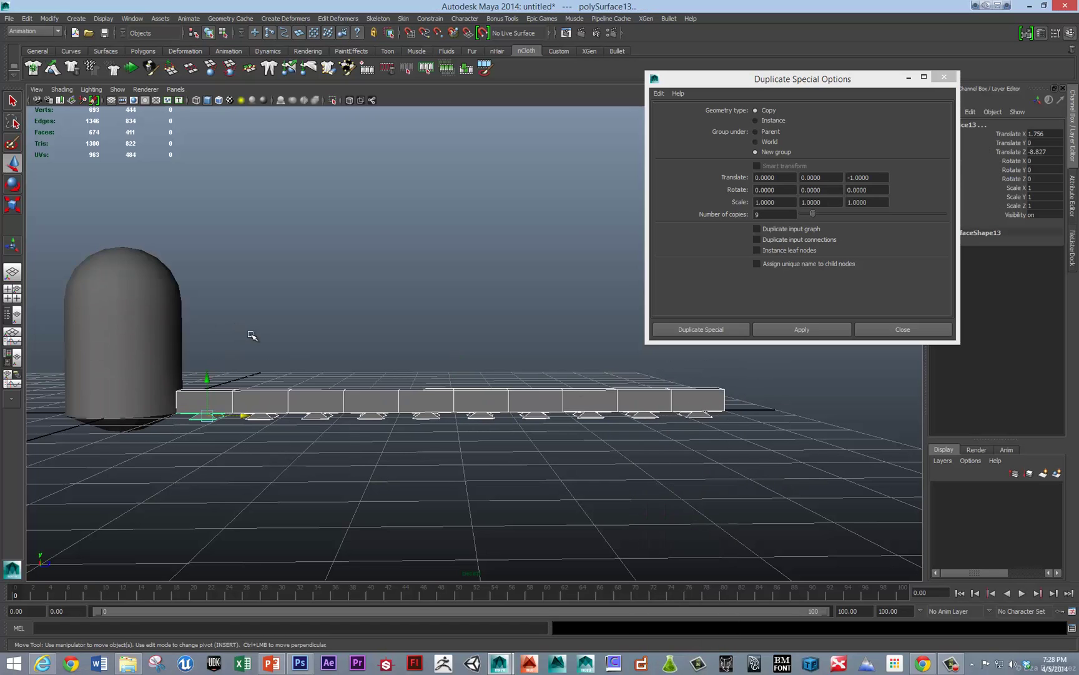
{"action": "right_click", "coordinate": [267, 394], "text": "shift"}
{"action": "right_click_drag", "start_coordinate": [268, 394], "coordinate": [256, 556], "text": "shift"}
Merge all vertices of the combined arm and close the Duplicate Special options.
{"action": "right_click_drag", "start_coordinate": [323, 394], "coordinate": [262, 400]}
{"action": "left_click_drag", "start_coordinate": [153, 361], "coordinate": [391, 450]}
{"action": "left_click_drag", "start_coordinate": [481, 460], "coordinate": [745, 451]}
{"action": "right_click_drag", "start_coordinate": [592, 395], "coordinate": [646, 350]}
{"action": "left_click_drag", "start_coordinate": [832, 83], "coordinate": [678, 101]}
{"action": "left_click", "coordinate": [792, 94]}
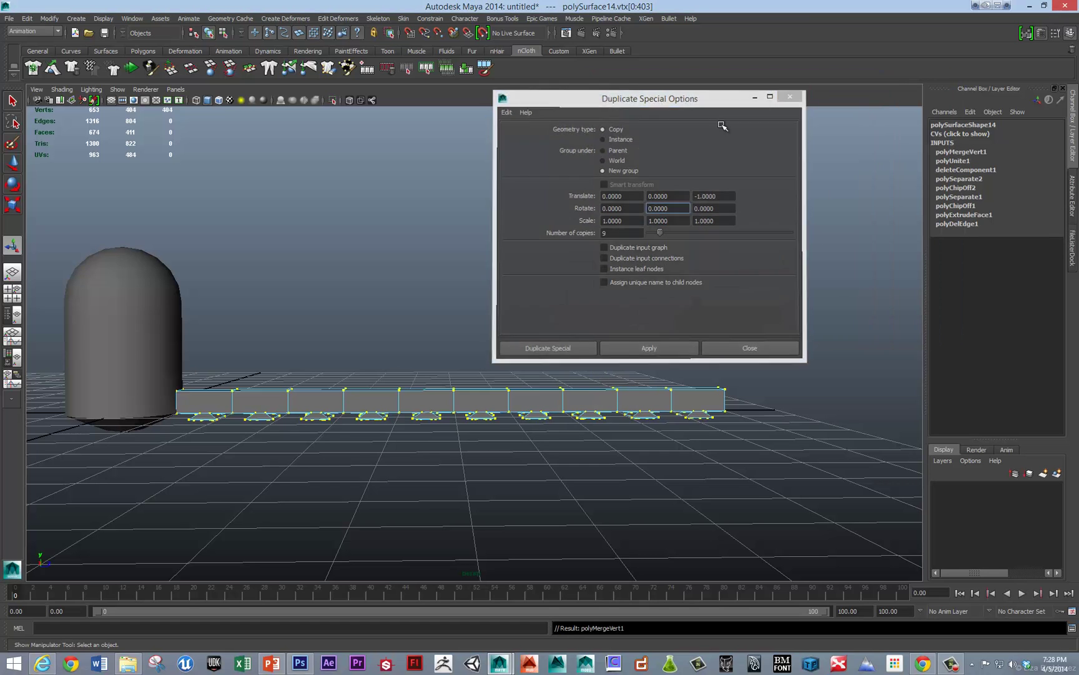
Try a distance of 0 for the arm's vertex merge and restore it to 0.01.
{"action": "right_click_drag", "start_coordinate": [687, 265], "coordinate": [678, 350], "text": "alt"}
{"action": "left_click", "coordinate": [974, 152]}
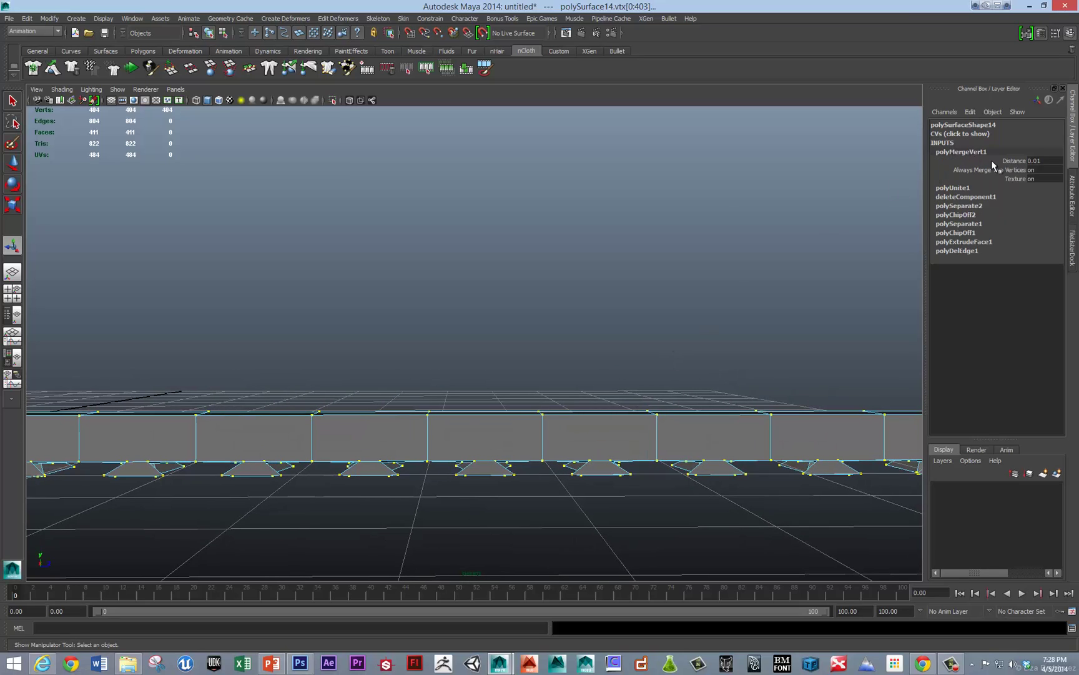
{"action": "double_click", "coordinate": [1046, 161]}
{"action": "middle_click_drag", "start_coordinate": [734, 318], "coordinate": [621, 315], "text": "alt"}
{"action": "right_click_drag", "start_coordinate": [622, 316], "coordinate": [587, 316], "text": "alt"}
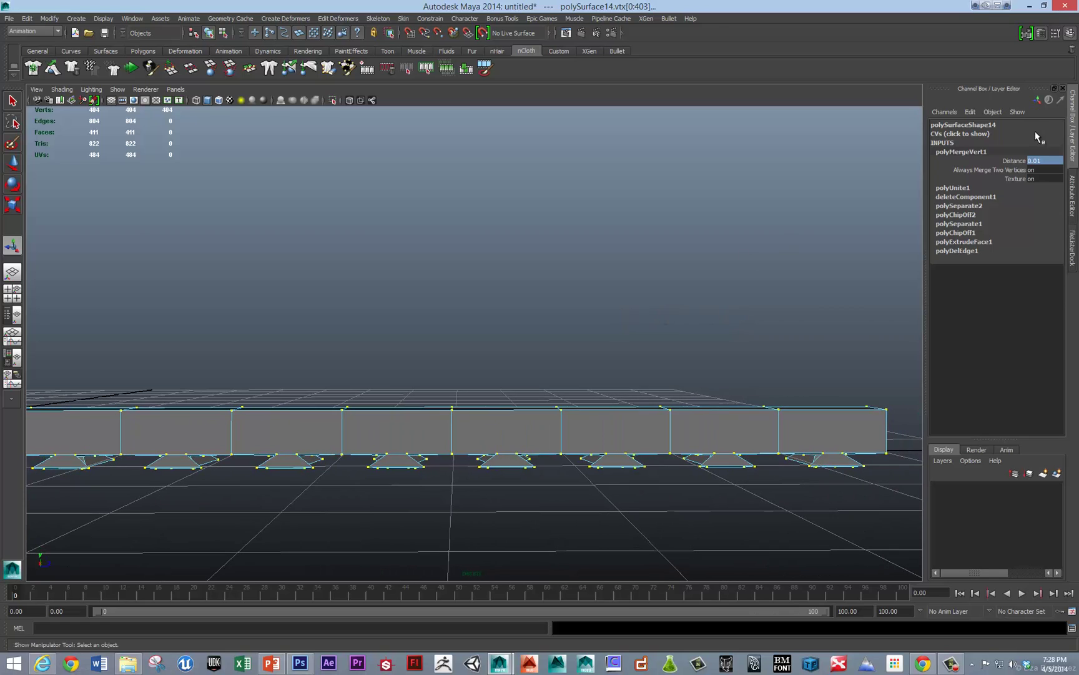
{"action": "double_click", "coordinate": [1050, 161]}
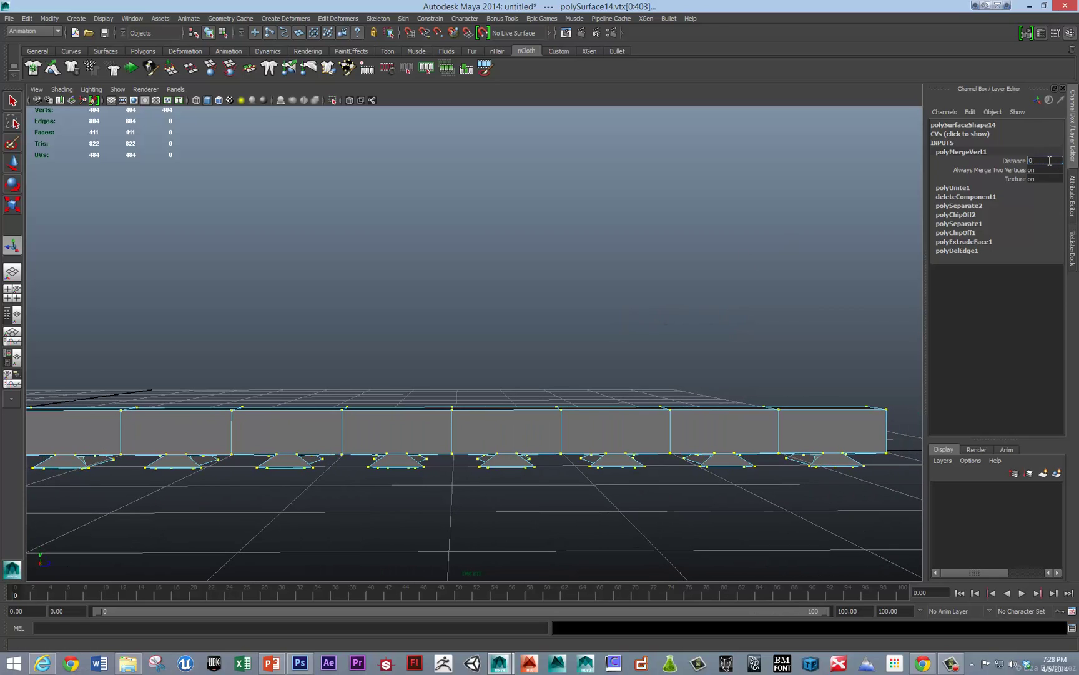
{"action": "type", "text": "0"}
{"action": "key", "text": "Return"}
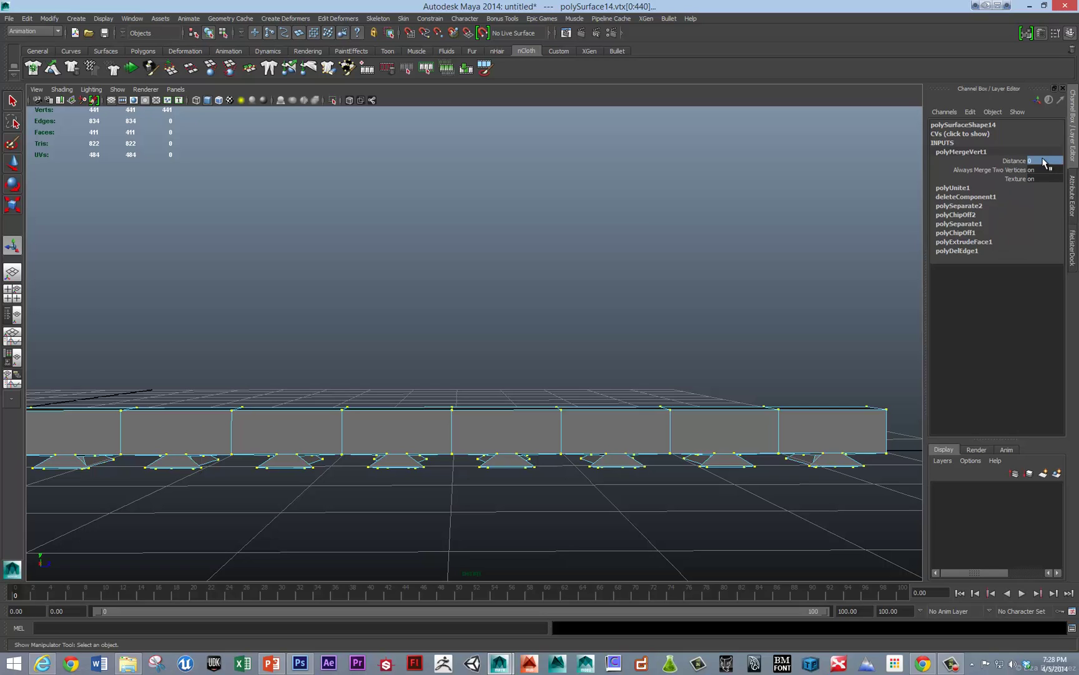
{"action": "double_click", "coordinate": [1043, 161]}
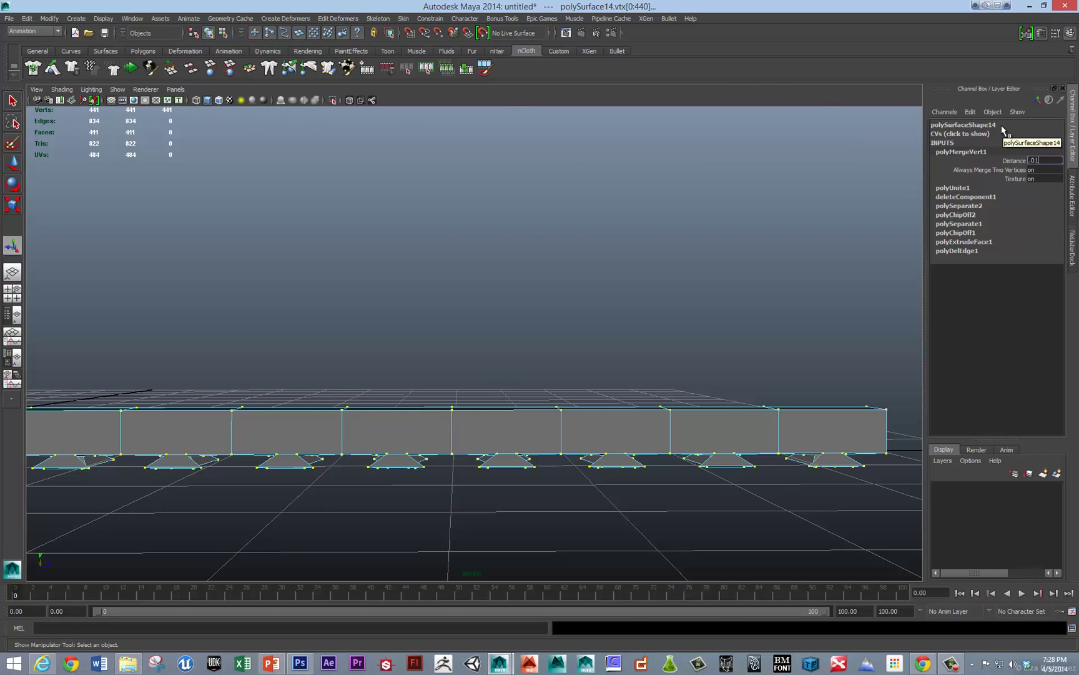
{"action": "type", "text": ".01"}
{"action": "key", "text": "Return"}
Show the merged arm in smooth display and clear the vertex selection.
{"action": "middle_click_drag", "start_coordinate": [742, 339], "coordinate": [746, 312], "text": "alt"}
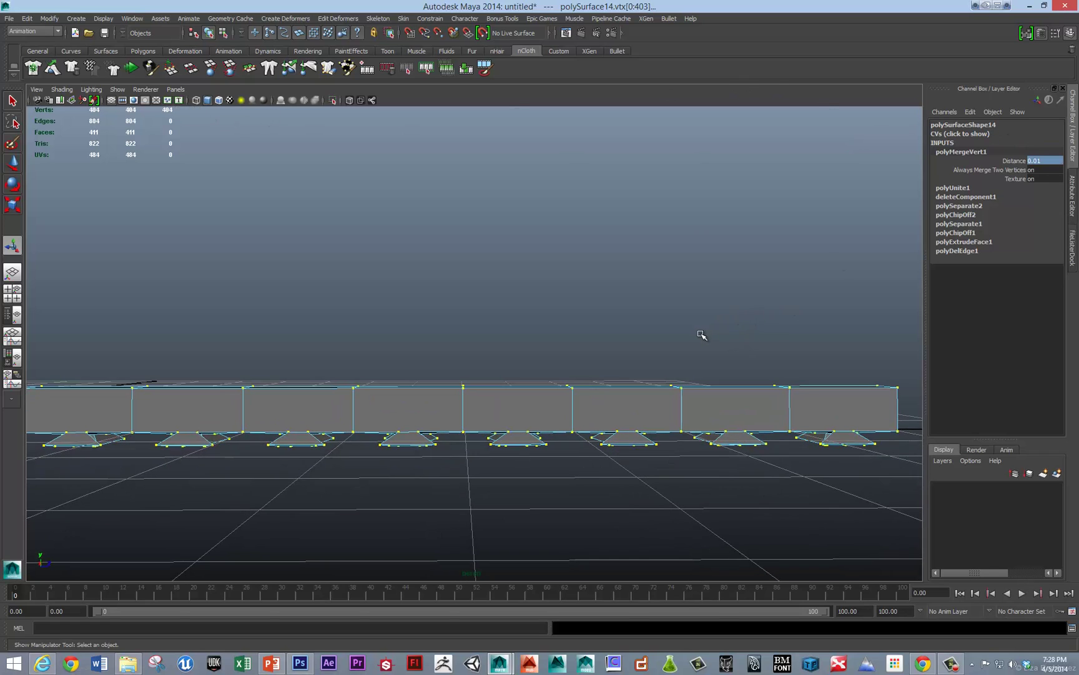
{"action": "left_click_drag", "start_coordinate": [702, 335], "coordinate": [522, 266], "text": "alt"}
{"action": "left_click", "coordinate": [537, 223]}
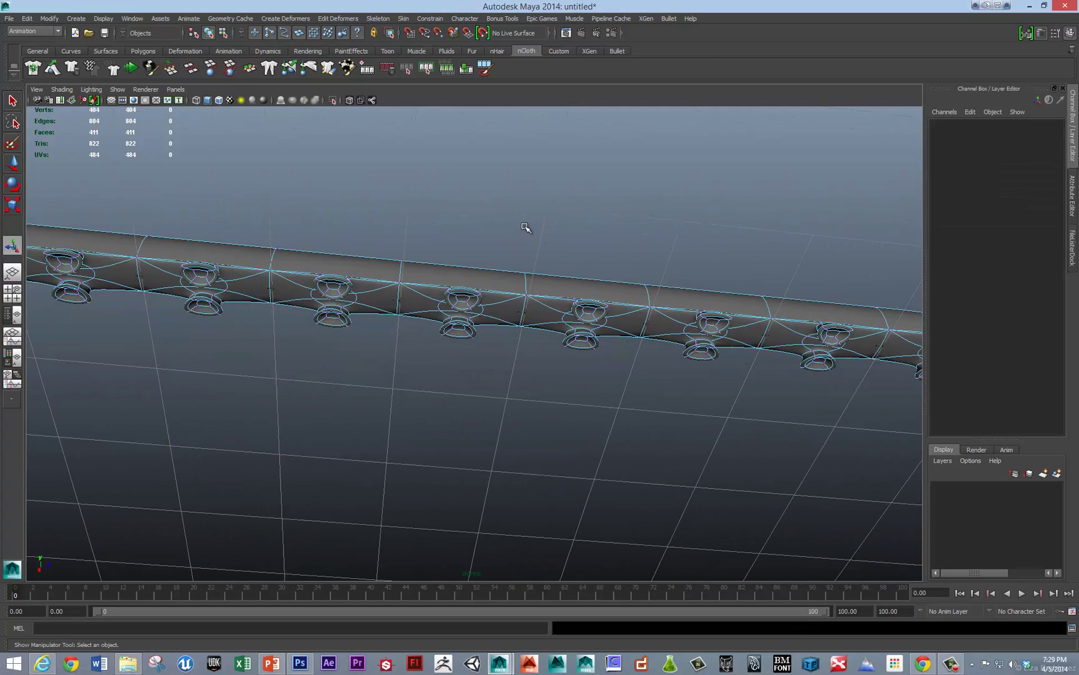
{"action": "left_click_drag", "start_coordinate": [525, 224], "coordinate": [344, 256], "text": "alt"}
Switch back to object selection and delete the construction history of the combined arm.
{"action": "right_click", "coordinate": [344, 256]}
{"action": "key", "text": "F8"}
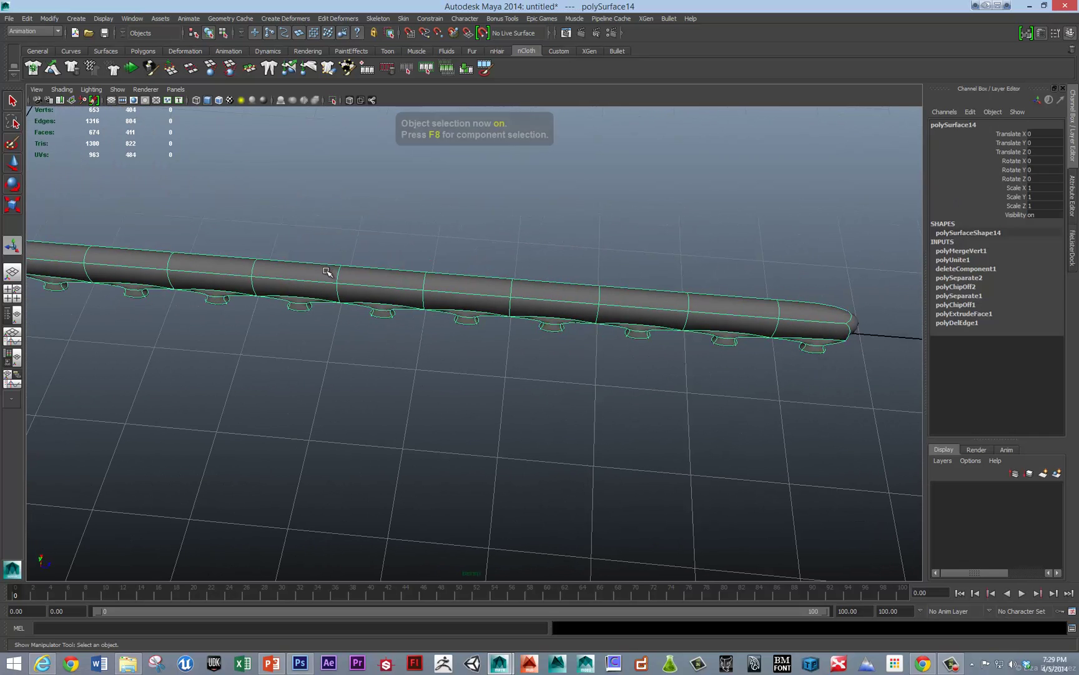
{"action": "key", "text": "alt+shift+d"}
{"action": "middle_click_drag", "start_coordinate": [367, 266], "coordinate": [474, 347], "text": "alt"}
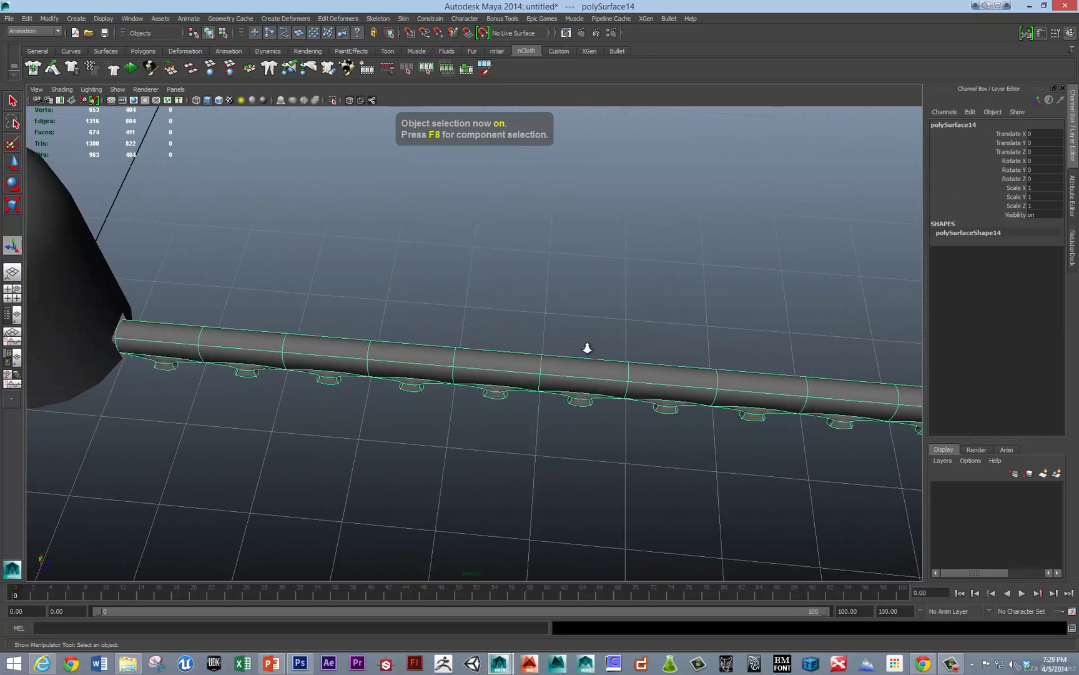
Add a nonlinear Flare deformer to the arm and rotate its handle 90 degrees in X along the arm's length.
{"action": "right_click_drag", "start_coordinate": [475, 346], "coordinate": [327, 350], "text": "alt"}
{"action": "key", "text": "1"}
{"action": "mouse_move", "coordinate": [397, 345]}
{"action": "left_mouse_down", "text": "alt"}
{"action": "mouse_move", "coordinate": [284, 325]}
{"action": "mouse_move", "coordinate": [383, 352]}
{"action": "left_mouse_up", "text": "alt"}
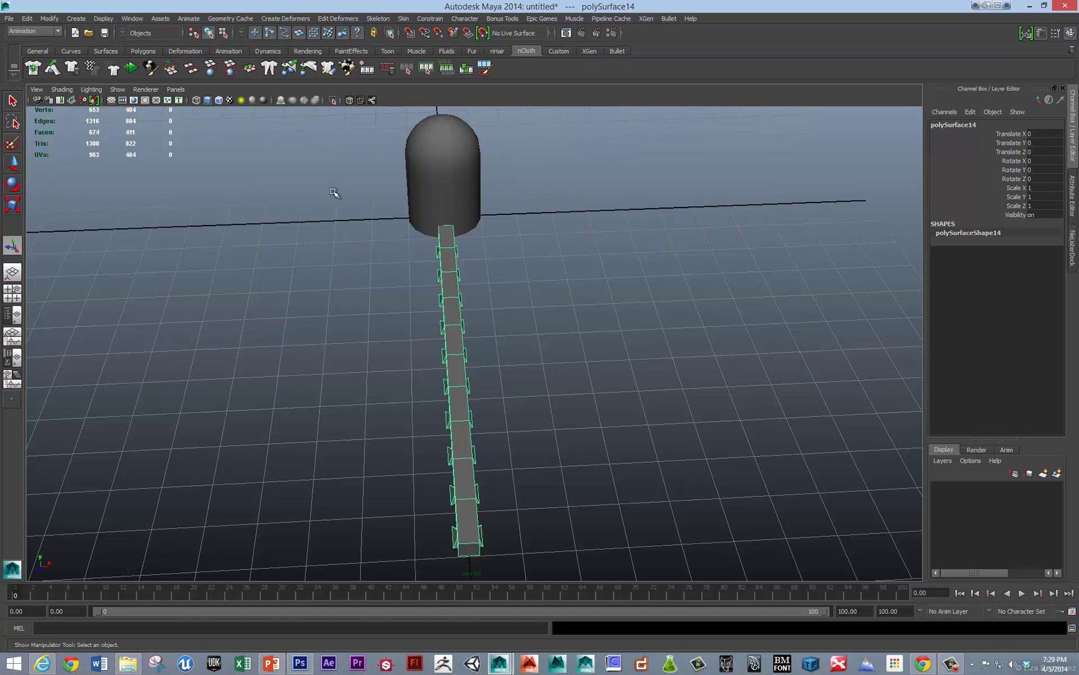
{"action": "left_click", "coordinate": [276, 18]}
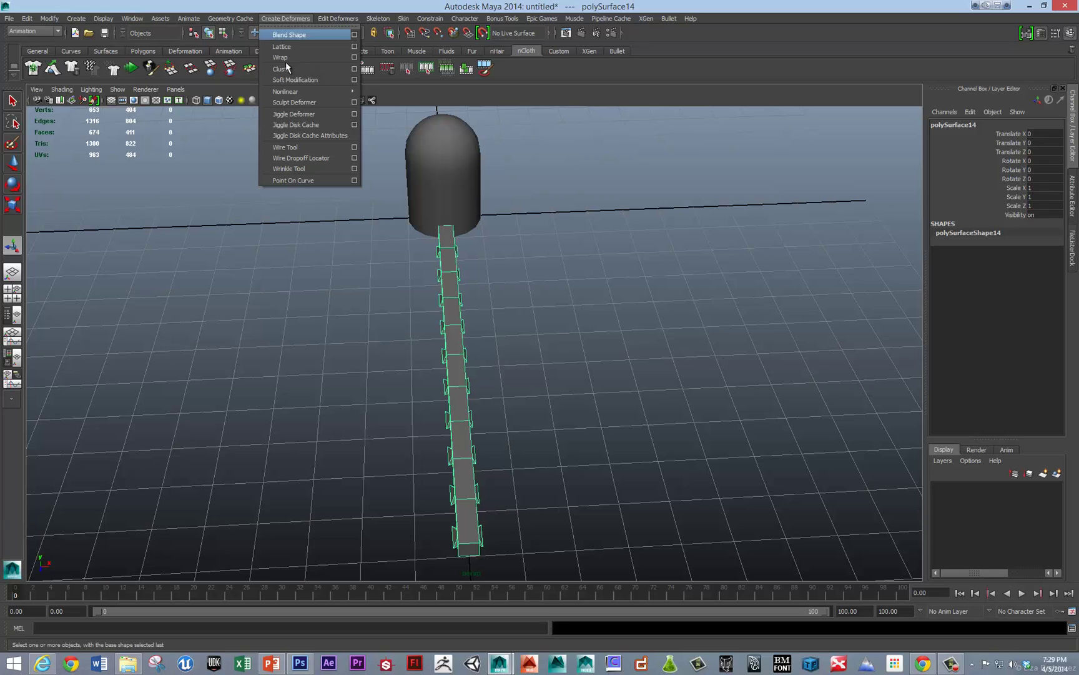
{"action": "mouse_move", "coordinate": [338, 91]}
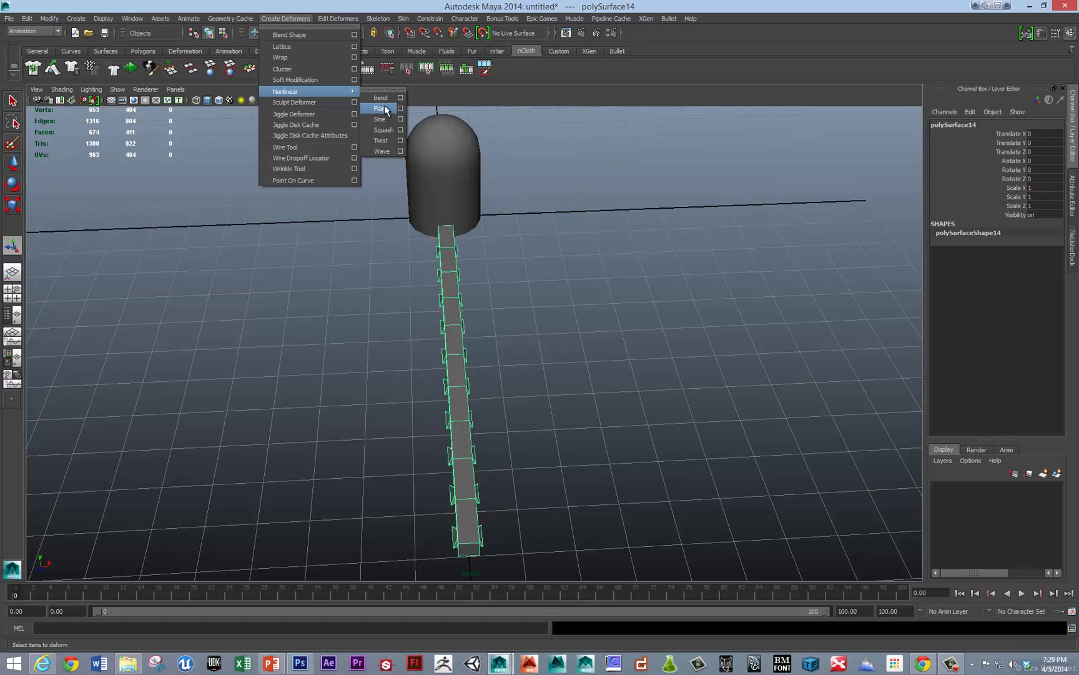
{"action": "left_click", "coordinate": [381, 108]}
{"action": "left_click_drag", "start_coordinate": [444, 309], "coordinate": [508, 262], "text": "alt"}
{"action": "key", "text": "e"}
{"action": "left_click_drag", "start_coordinate": [534, 303], "coordinate": [559, 373]}
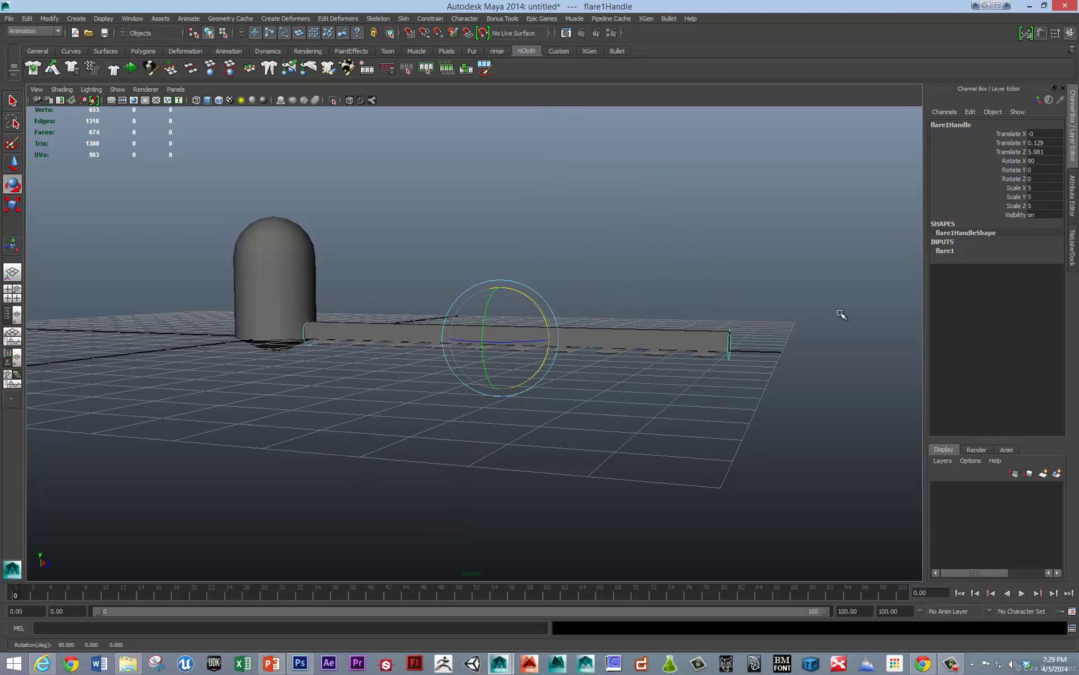
Taper the arm by setting End Flare X and End Flare Z to 0.5, and delete the arm's construction history.
{"action": "left_click", "coordinate": [945, 250]}
{"action": "left_click_drag", "start_coordinate": [1019, 298], "coordinate": [1022, 291]}
{"action": "middle_click_drag", "start_coordinate": [870, 352], "coordinate": [868, 351]}
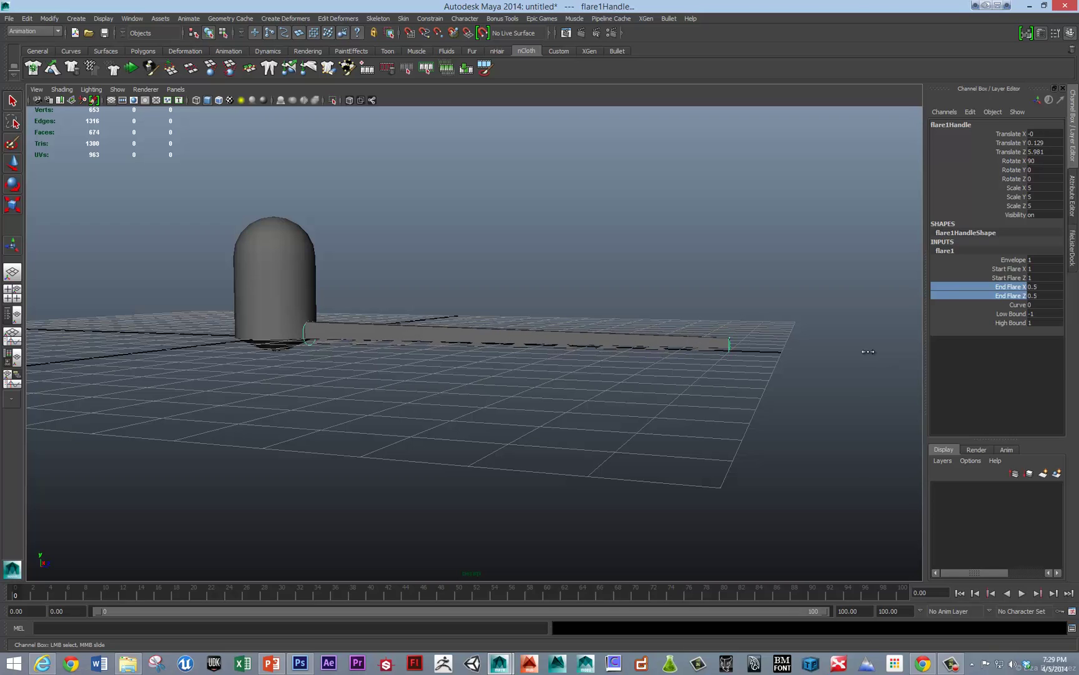
{"action": "left_click", "coordinate": [452, 332]}
{"action": "key", "text": "alt+shift+d"}
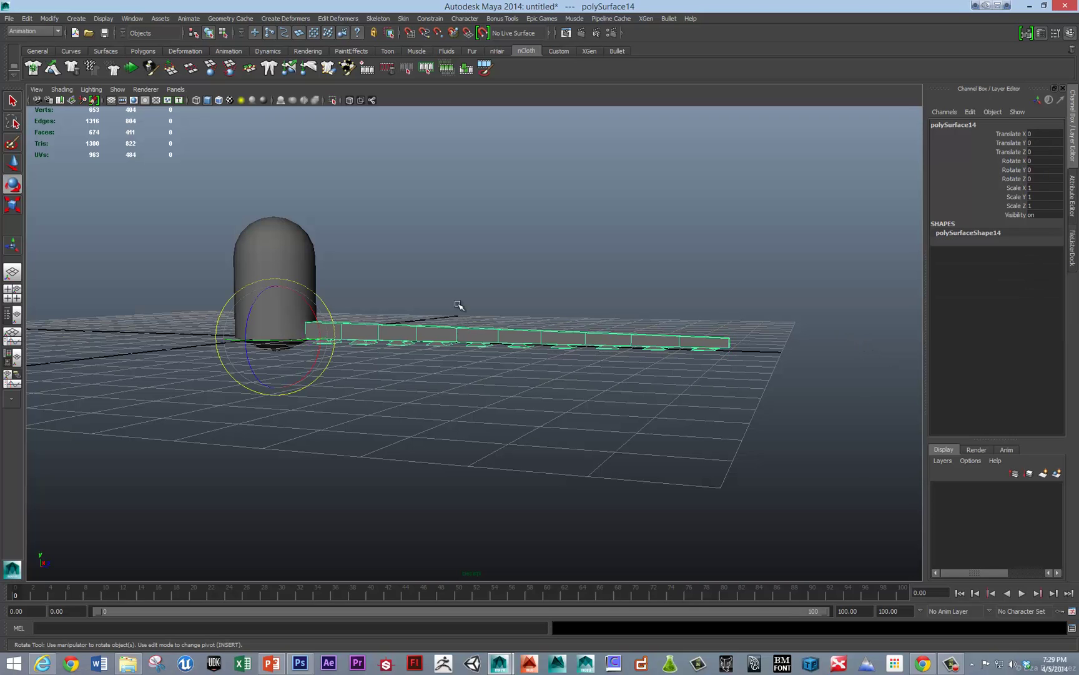
Delete seven alternating faces around the lowest side ring of the body, leaving openings for the remaining arms.
{"action": "left_click_drag", "start_coordinate": [458, 305], "coordinate": [501, 311], "text": "alt"}
{"action": "left_click", "coordinate": [337, 270]}
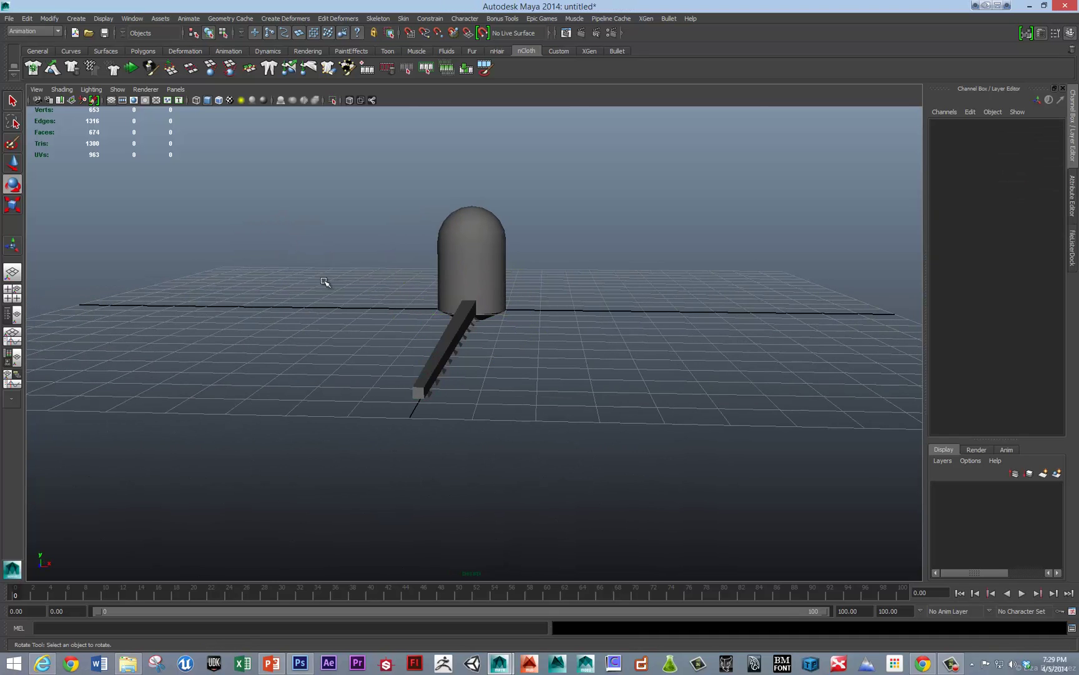
{"action": "right_click_drag", "start_coordinate": [323, 284], "coordinate": [561, 303], "text": "alt"}
{"action": "left_click", "coordinate": [499, 283]}
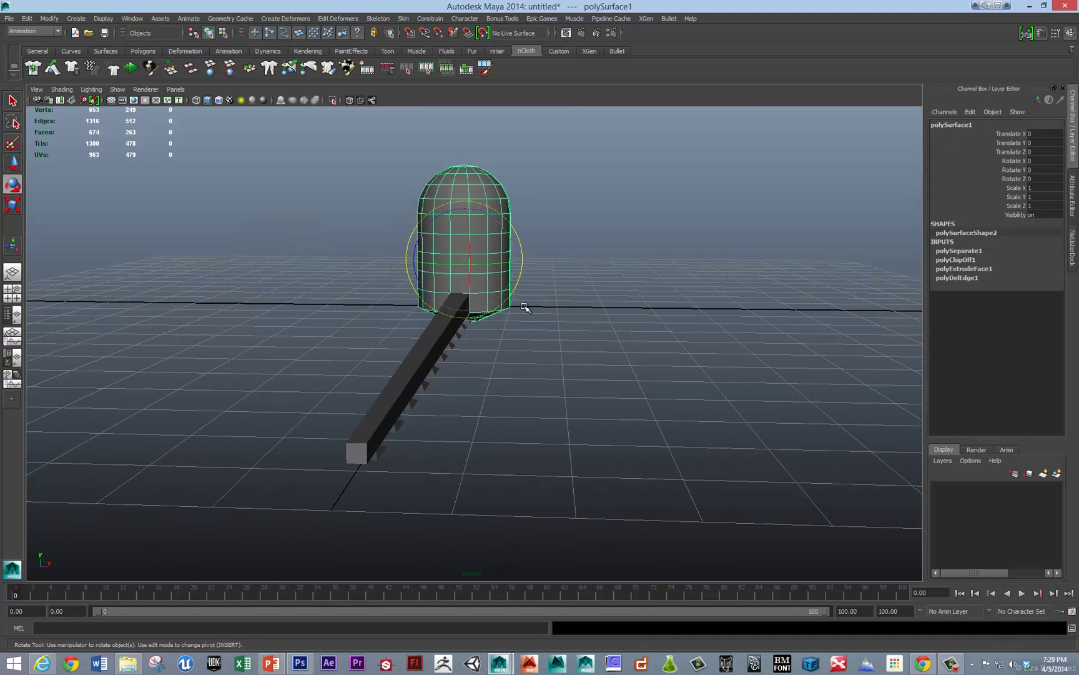
{"action": "left_click_drag", "start_coordinate": [545, 309], "coordinate": [490, 340], "text": "alt"}
{"action": "right_click_drag", "start_coordinate": [568, 342], "coordinate": [587, 344], "text": "alt"}
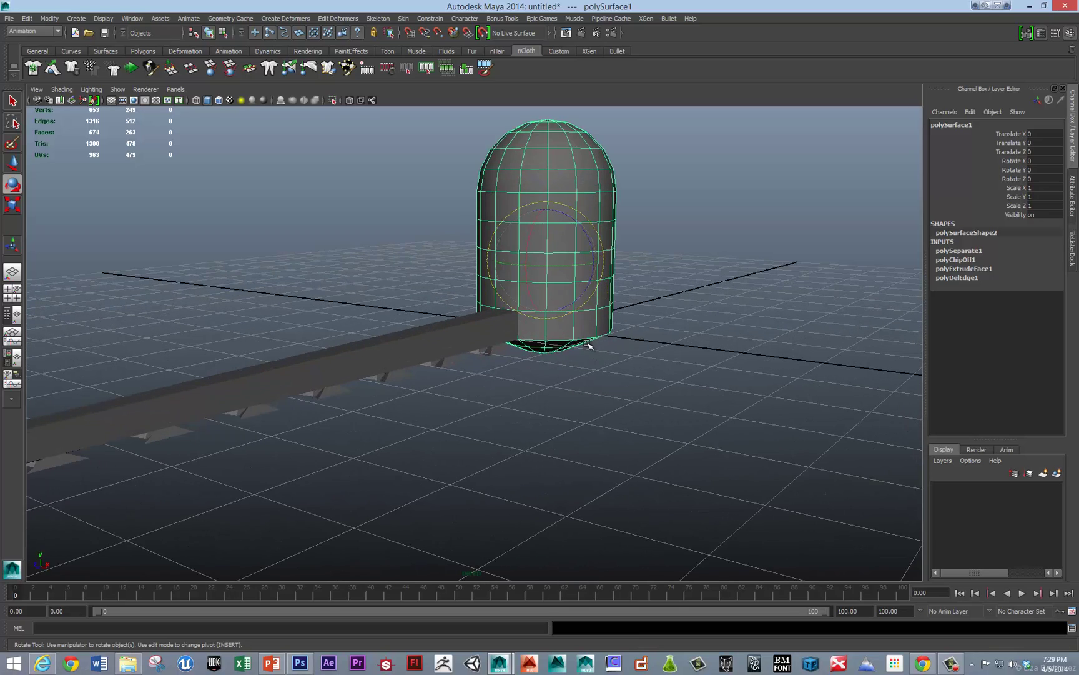
{"action": "right_click", "coordinate": [561, 334]}
{"action": "right_click", "coordinate": [561, 334]}
{"action": "right_click_drag", "start_coordinate": [561, 334], "coordinate": [562, 358]}
{"action": "left_click", "coordinate": [561, 326]}
{"action": "left_click_drag", "start_coordinate": [604, 328], "coordinate": [421, 345], "text": "alt"}
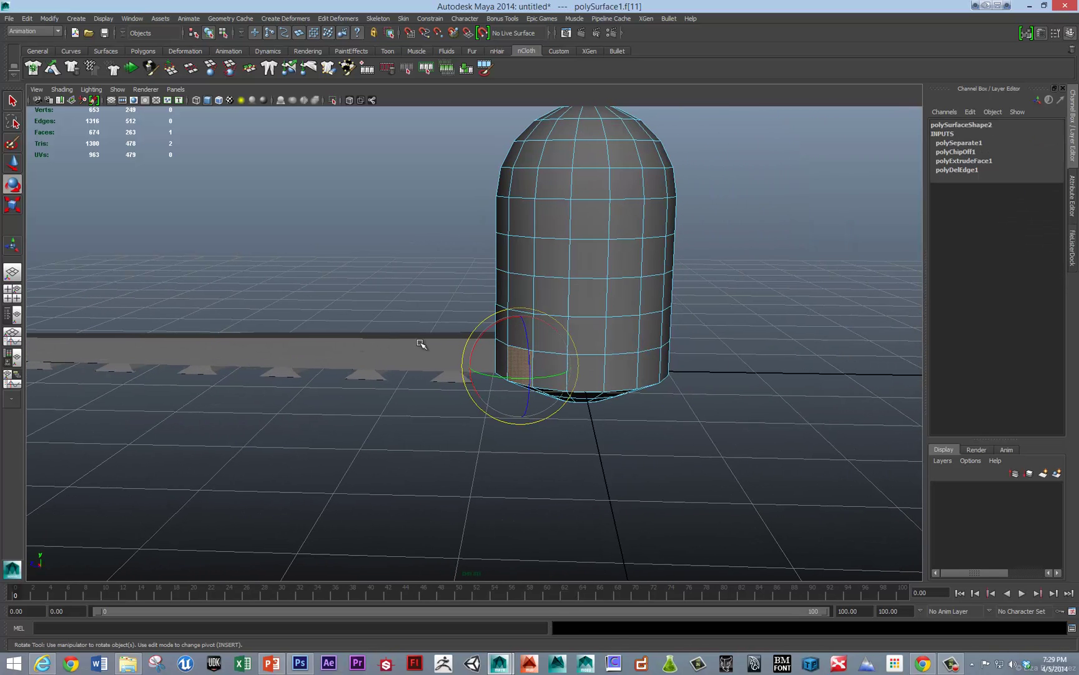
{"action": "left_click", "coordinate": [592, 371], "text": "shift"}
{"action": "left_click", "coordinate": [651, 368], "text": "shift"}
{"action": "left_click_drag", "start_coordinate": [651, 368], "coordinate": [258, 396], "text": "alt"}
{"action": "left_click", "coordinate": [510, 381], "text": "shift"}
{"action": "left_click", "coordinate": [546, 369], "text": "shift"}
{"action": "left_click_drag", "start_coordinate": [547, 368], "coordinate": [622, 503], "text": "alt"}
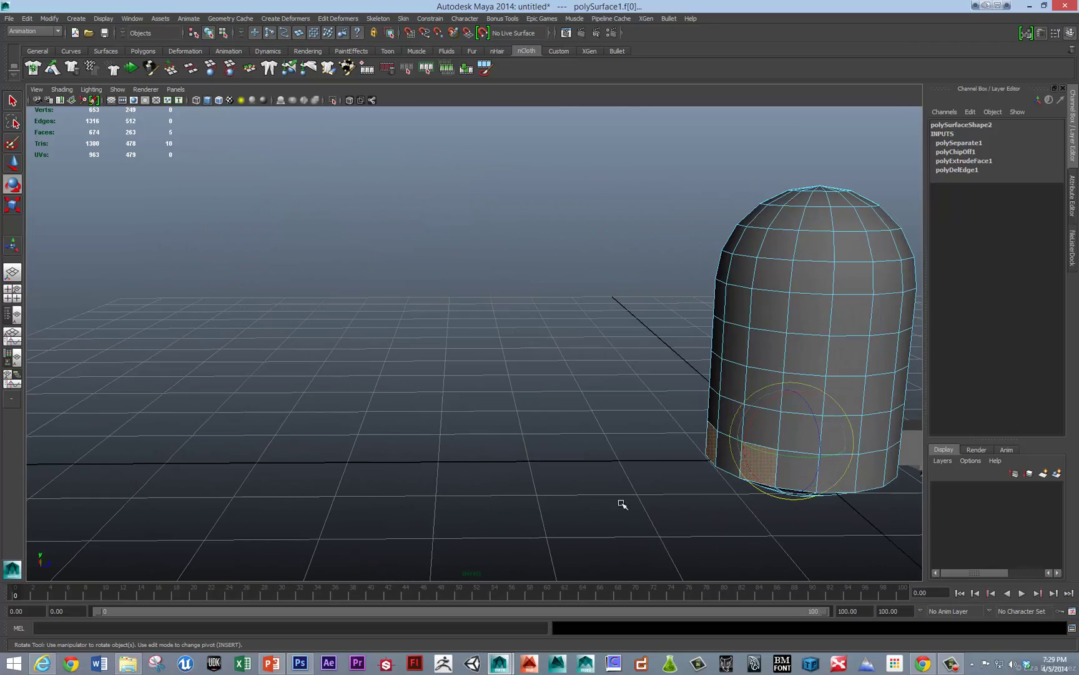
{"action": "left_click", "coordinate": [835, 475], "text": "shift"}
{"action": "left_click", "coordinate": [894, 468], "text": "shift"}
{"action": "left_click_drag", "start_coordinate": [895, 469], "coordinate": [722, 421], "text": "alt"}
{"action": "key", "text": "Delete"}
Return to object selection with the arm selected and set its Duplicate Special number of copies to 7.
{"action": "key", "text": "F8"}
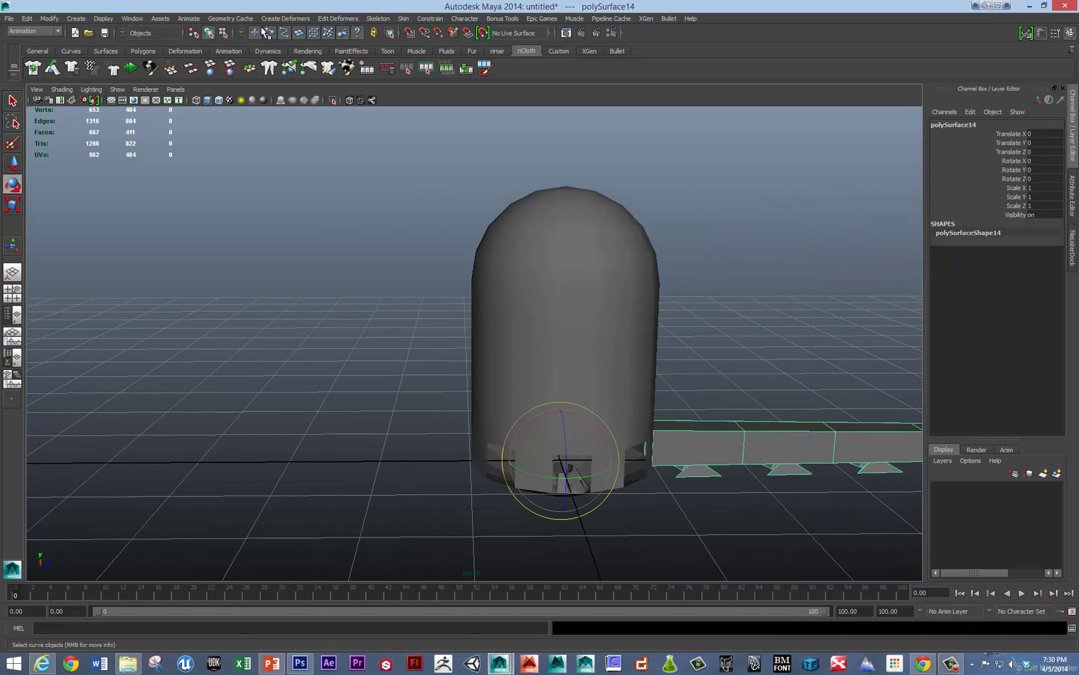
{"action": "left_click_drag", "start_coordinate": [463, 235], "coordinate": [458, 469], "text": "alt"}
{"action": "left_click", "coordinate": [28, 18]}
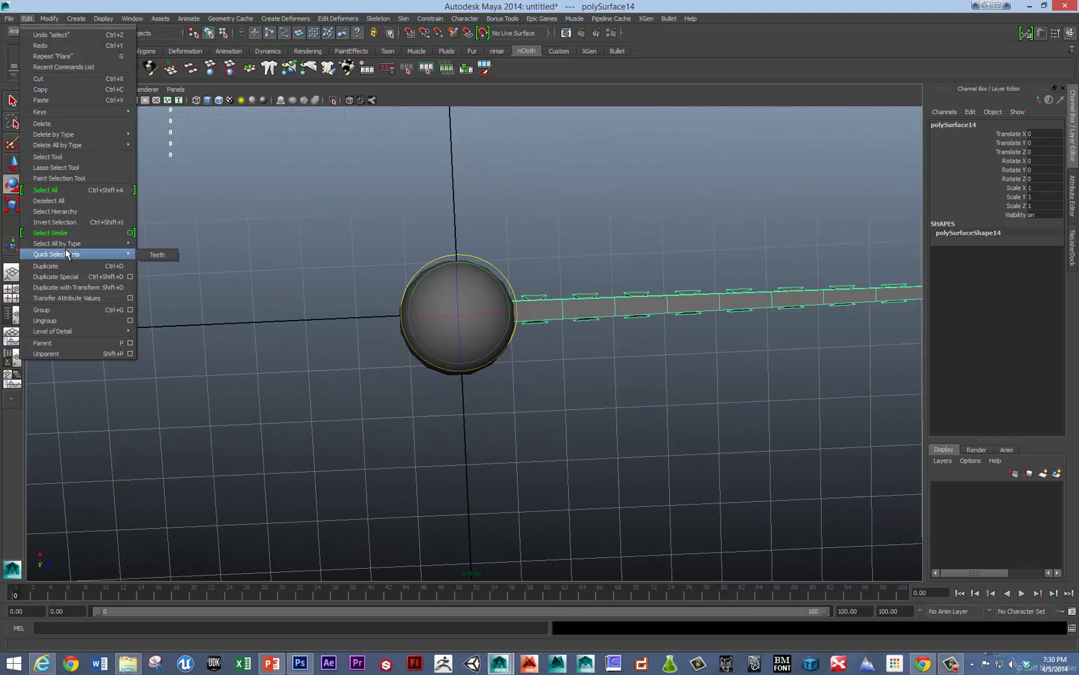
{"action": "left_click", "coordinate": [130, 277]}
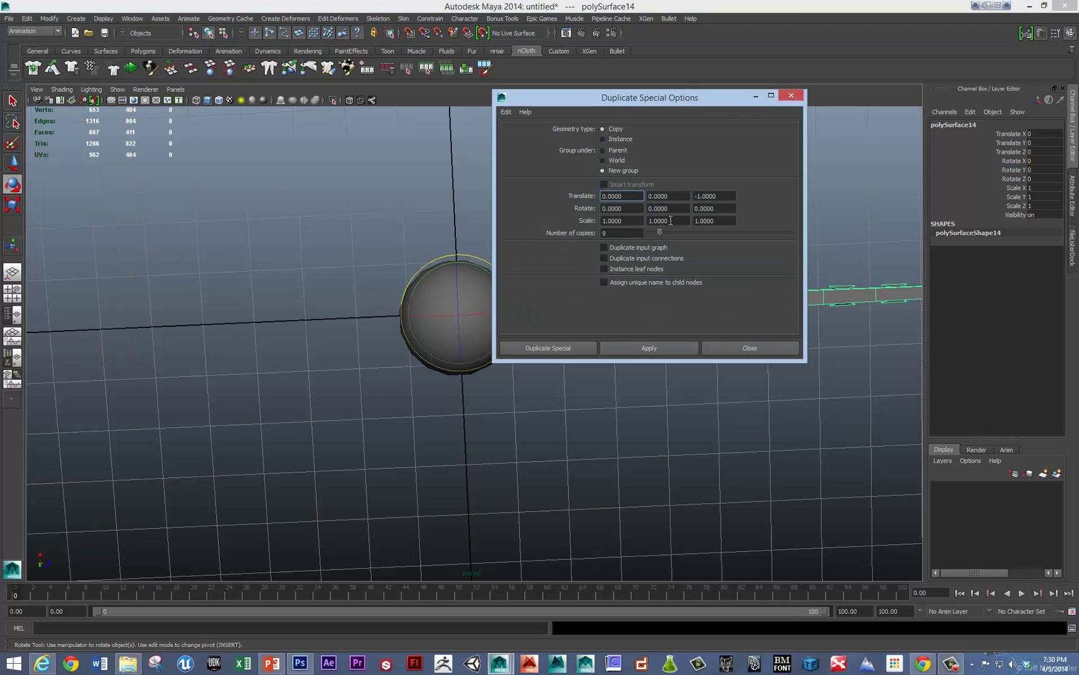
{"action": "double_click", "coordinate": [627, 232]}
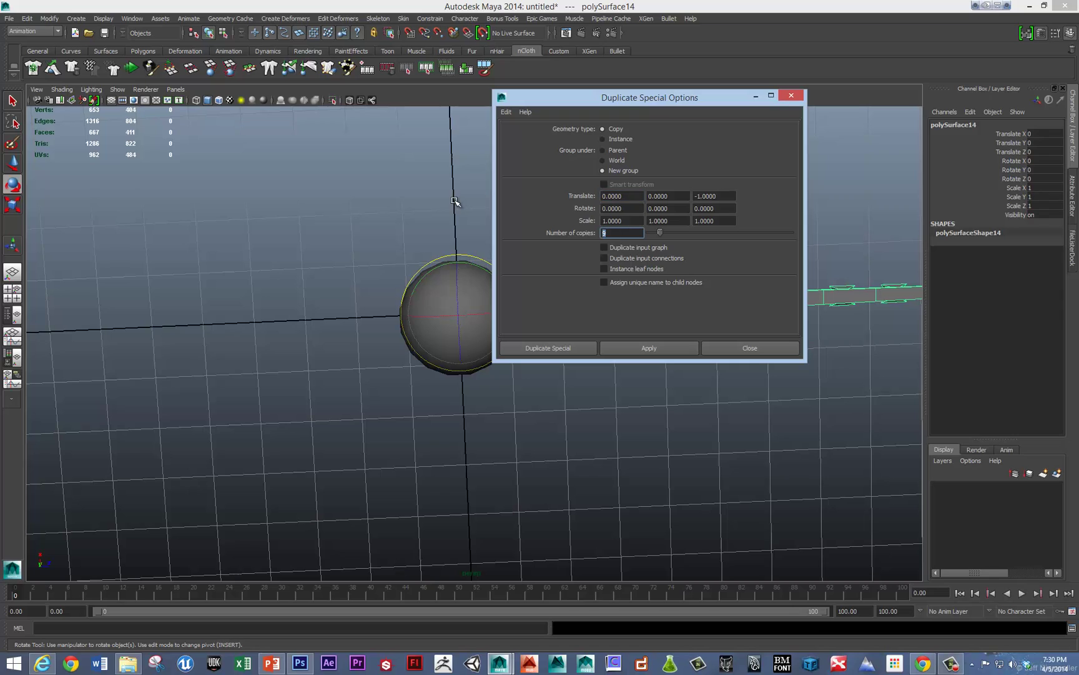
{"action": "key", "text": "Tab"}
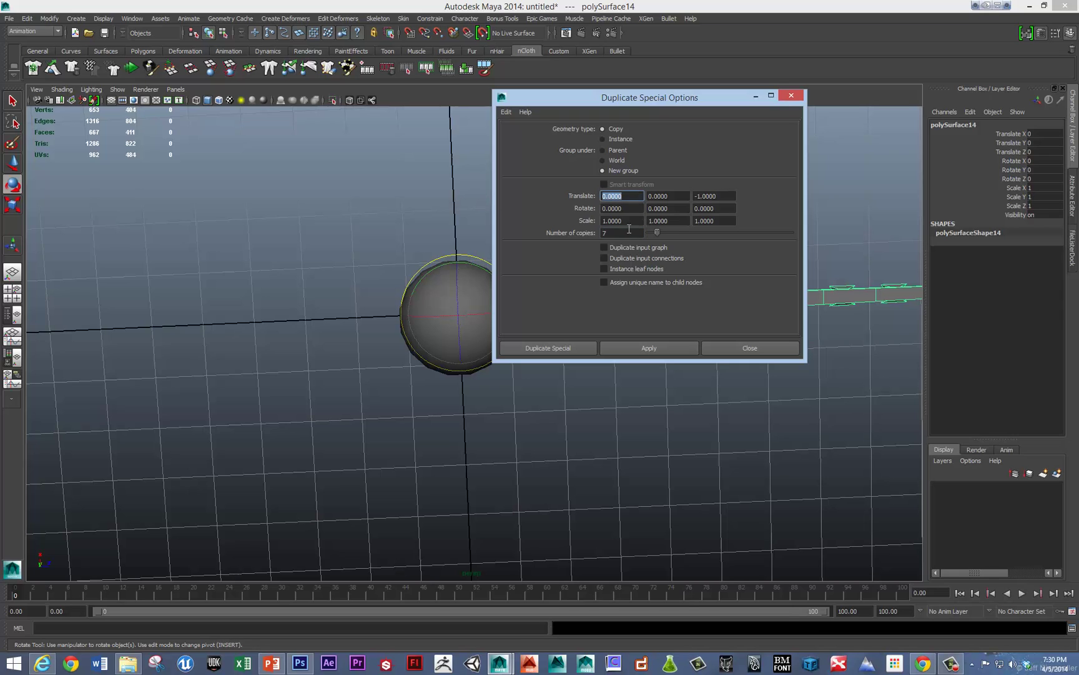
Set the duplicate's Z translation to 0 and Y rotation to 45, create the arm copies, and close the options.
{"action": "double_click", "coordinate": [726, 195]}
{"action": "type", "text": "0"}
{"action": "key", "text": "Tab"}
{"action": "key", "text": "Tab"}
{"action": "type", "text": "45"}
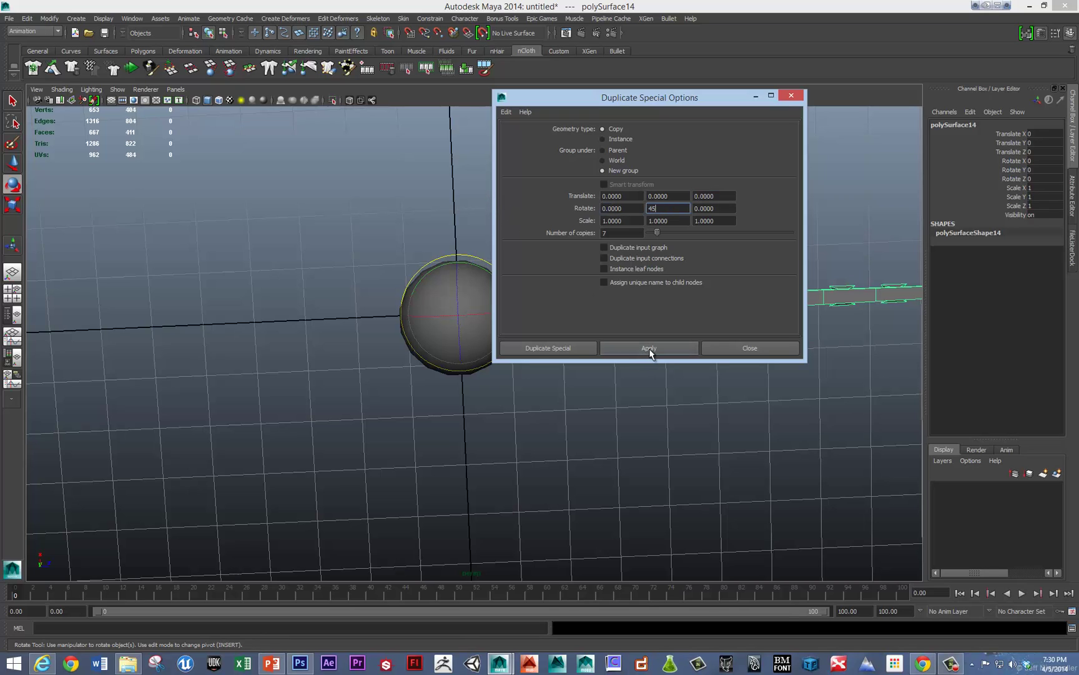
{"action": "left_click", "coordinate": [650, 349]}
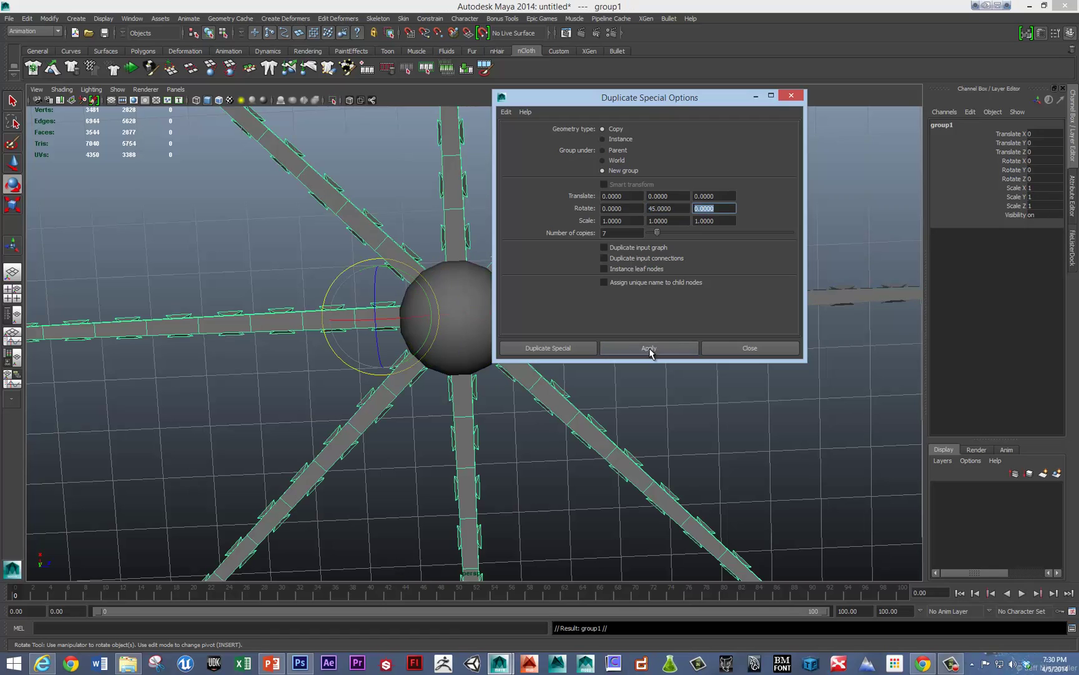
{"action": "left_click", "coordinate": [728, 346]}
Select the body together with all the arms and combine them into one mesh.
{"action": "right_click_drag", "start_coordinate": [656, 243], "coordinate": [596, 281], "text": "alt"}
{"action": "left_click_drag", "start_coordinate": [596, 281], "coordinate": [587, 247], "text": "alt"}
{"action": "left_click", "coordinate": [693, 513]}
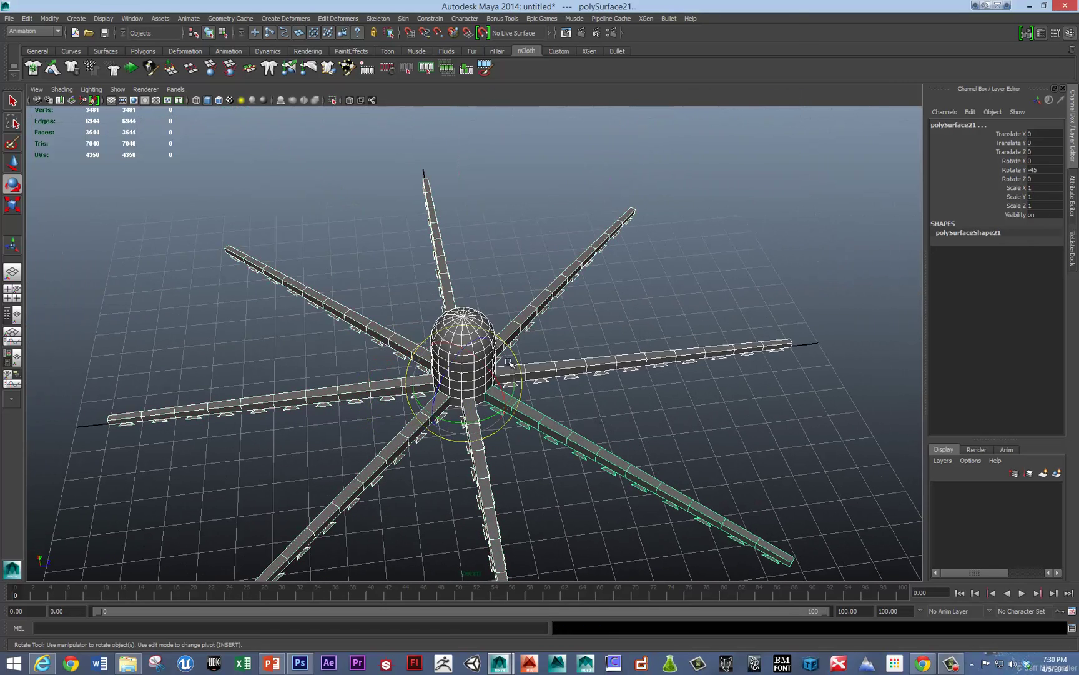
{"action": "right_click_drag", "start_coordinate": [465, 318], "coordinate": [502, 480], "text": "shift"}
{"action": "key", "text": "f"}
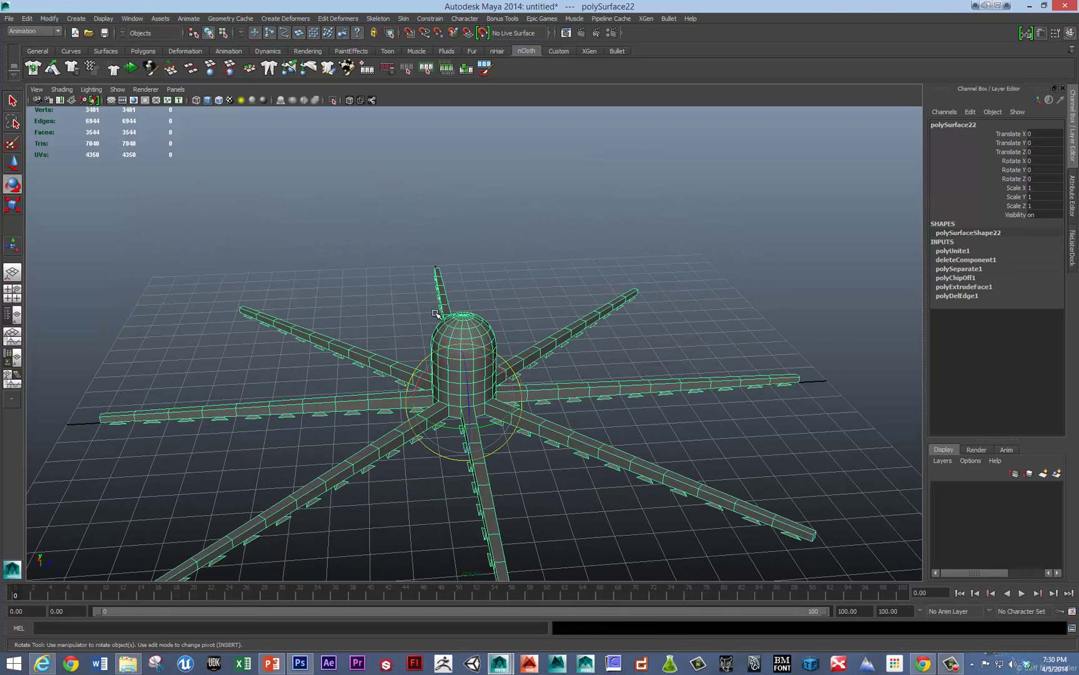
Merge the vertices of the body and the adjoining arm bases on the combined mesh.
{"action": "right_click_drag", "start_coordinate": [466, 332], "coordinate": [449, 332]}
{"action": "left_click_drag", "start_coordinate": [362, 302], "coordinate": [533, 439]}
{"action": "right_click", "coordinate": [473, 407], "text": "shift"}
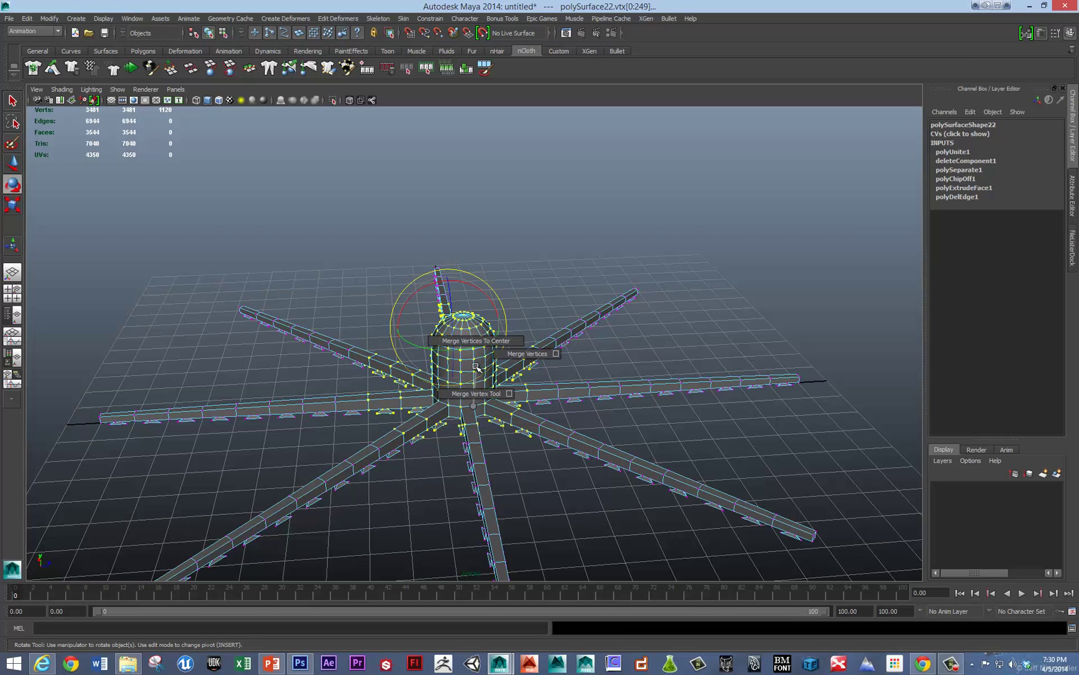
{"action": "left_click", "coordinate": [521, 358]}
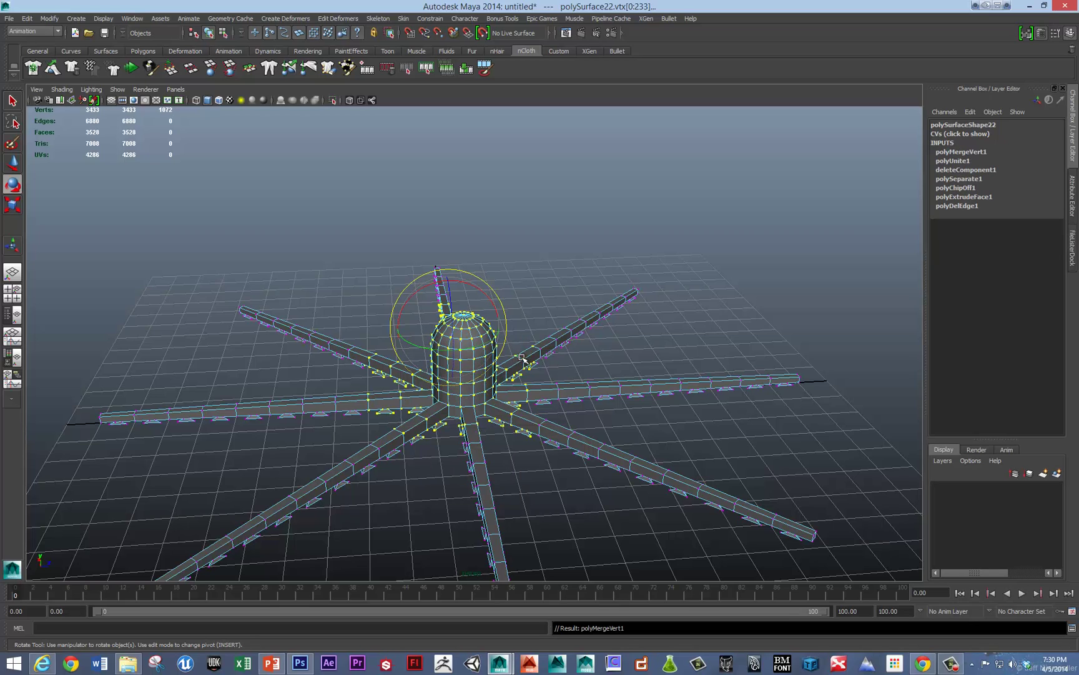
Try a distance of 0 for the body and arm vertex merge and restore it to 0.01.
{"action": "left_click", "coordinate": [956, 151]}
{"action": "left_click", "coordinate": [1051, 162]}
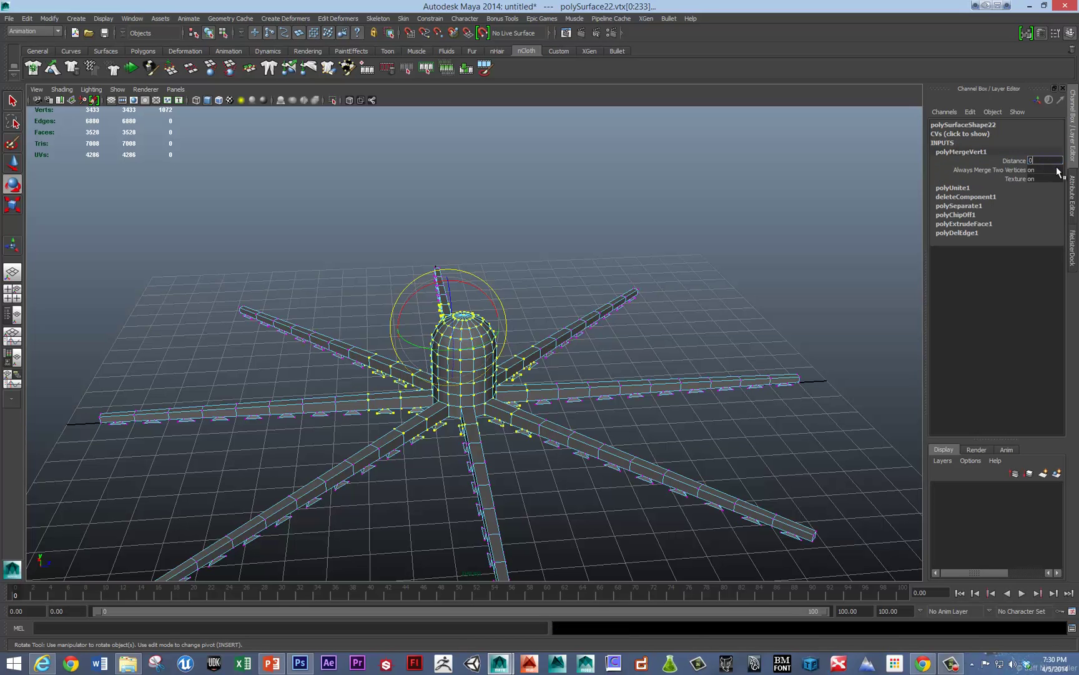
{"action": "type", "text": "0"}
{"action": "key", "text": "Return"}
{"action": "left_click", "coordinate": [1050, 161]}
{"action": "type", "text": "0.01"}
{"action": "key", "text": "Return"}
{"action": "middle_click_drag", "start_coordinate": [349, 364], "coordinate": [445, 304], "text": "alt"}
{"action": "left_click_drag", "start_coordinate": [446, 305], "coordinate": [433, 313], "text": "alt"}
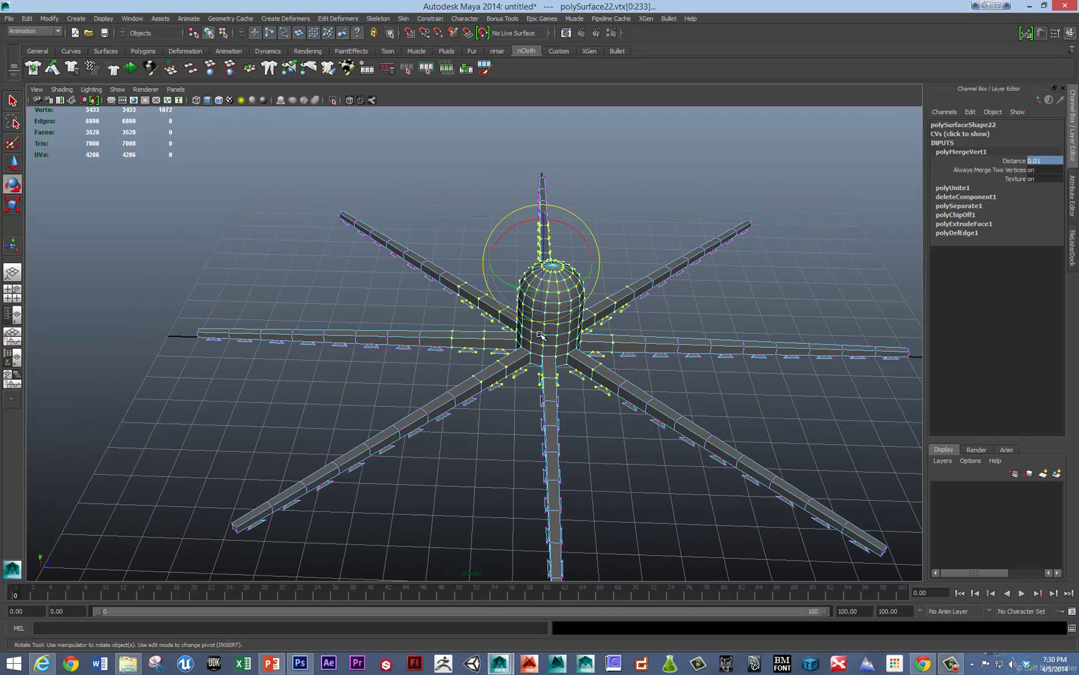
Return the combined mesh to object selection, turn on its border edge display, and close the Edge Width settings.
{"action": "right_click_drag", "start_coordinate": [546, 347], "coordinate": [632, 348]}
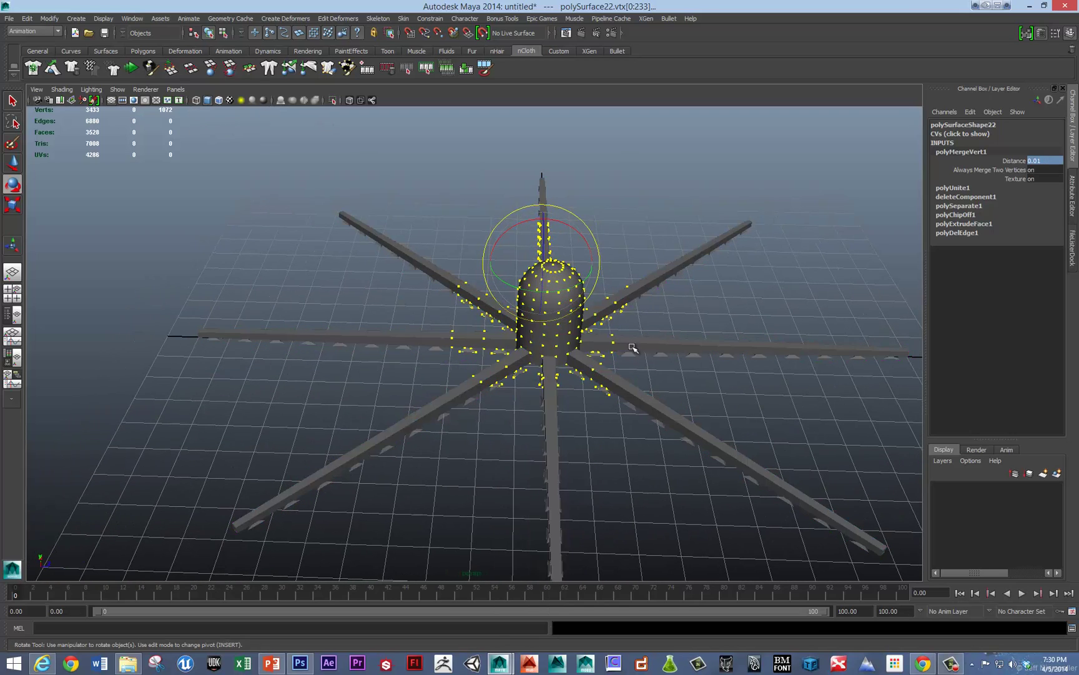
{"action": "left_click", "coordinate": [634, 316]}
{"action": "left_click", "coordinate": [545, 300]}
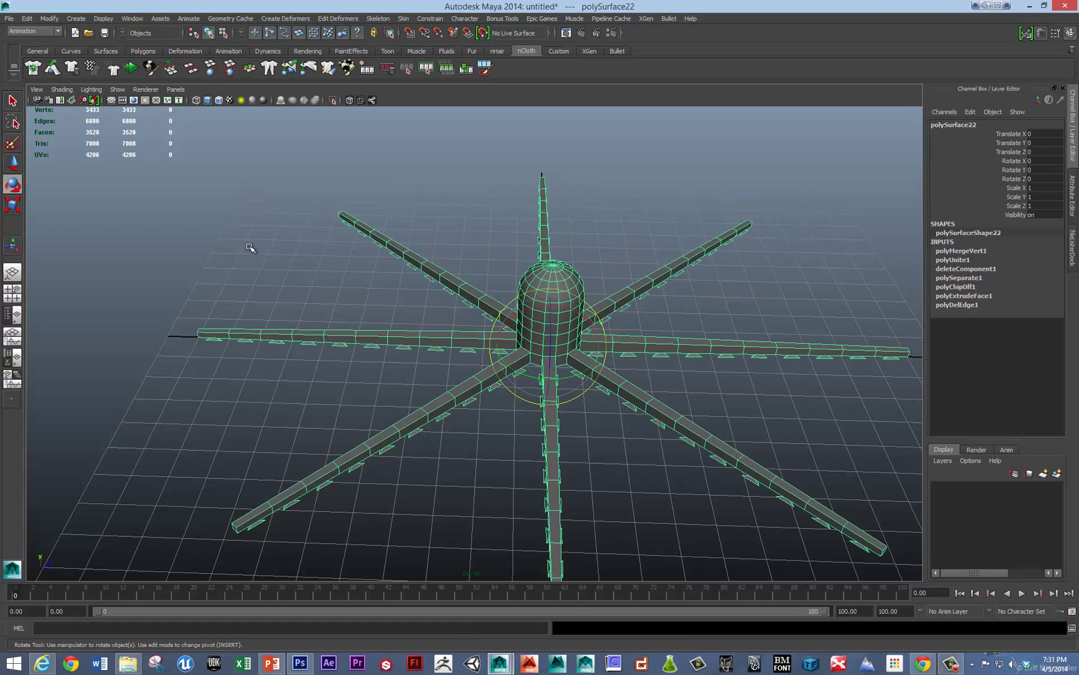
{"action": "left_click", "coordinate": [56, 19]}
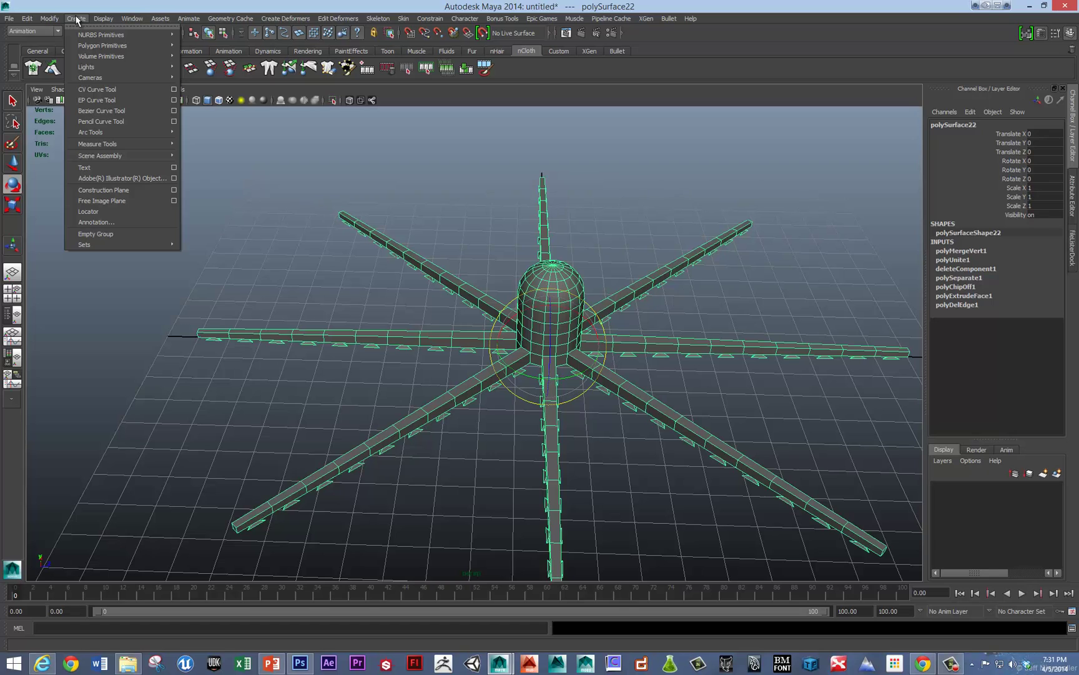
{"action": "mouse_move", "coordinate": [103, 18]}
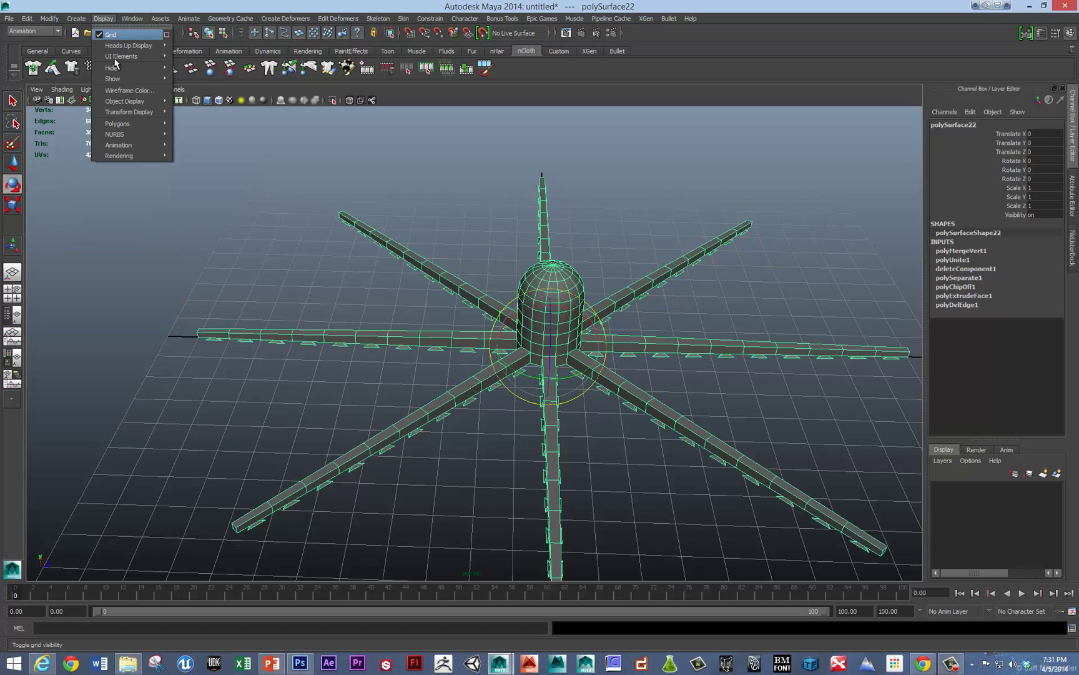
{"action": "mouse_move", "coordinate": [125, 123]}
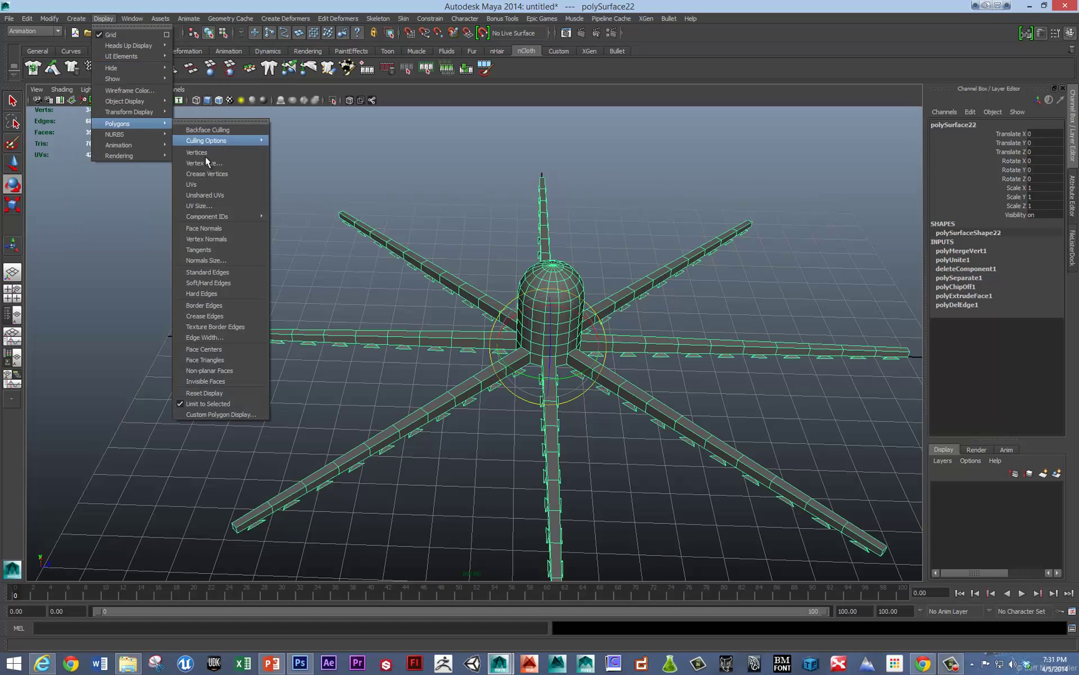
{"action": "left_click", "coordinate": [218, 337]}
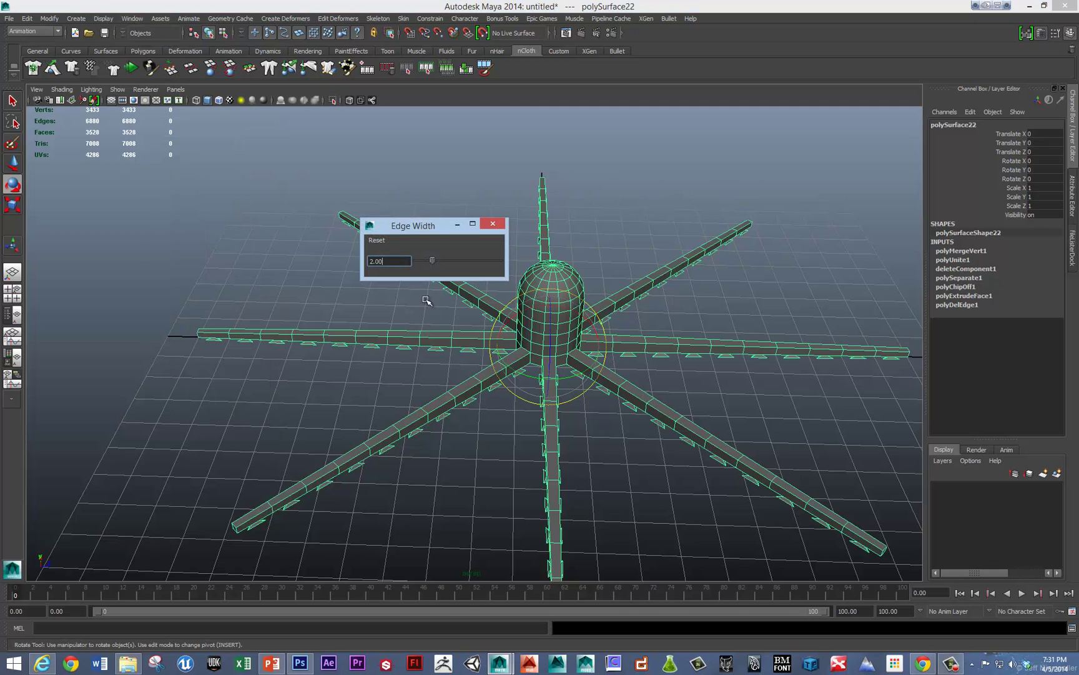
{"action": "left_click", "coordinate": [105, 19]}
{"action": "mouse_move", "coordinate": [128, 123]}
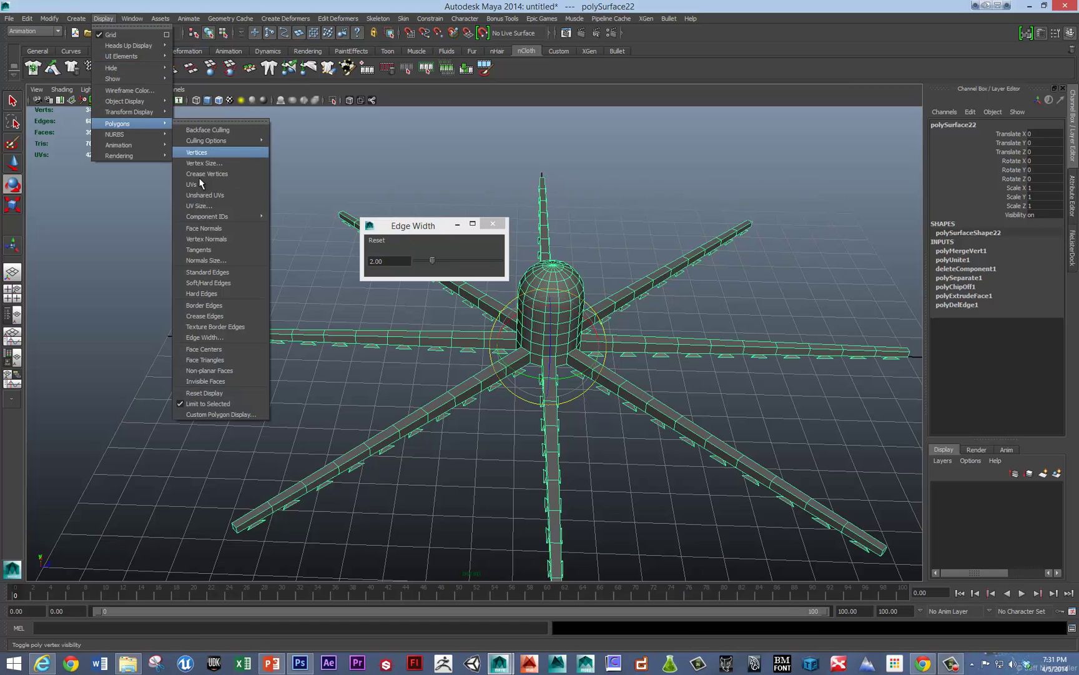
{"action": "left_click", "coordinate": [224, 314]}
{"action": "left_click", "coordinate": [492, 230]}
{"action": "left_click", "coordinate": [614, 237]}
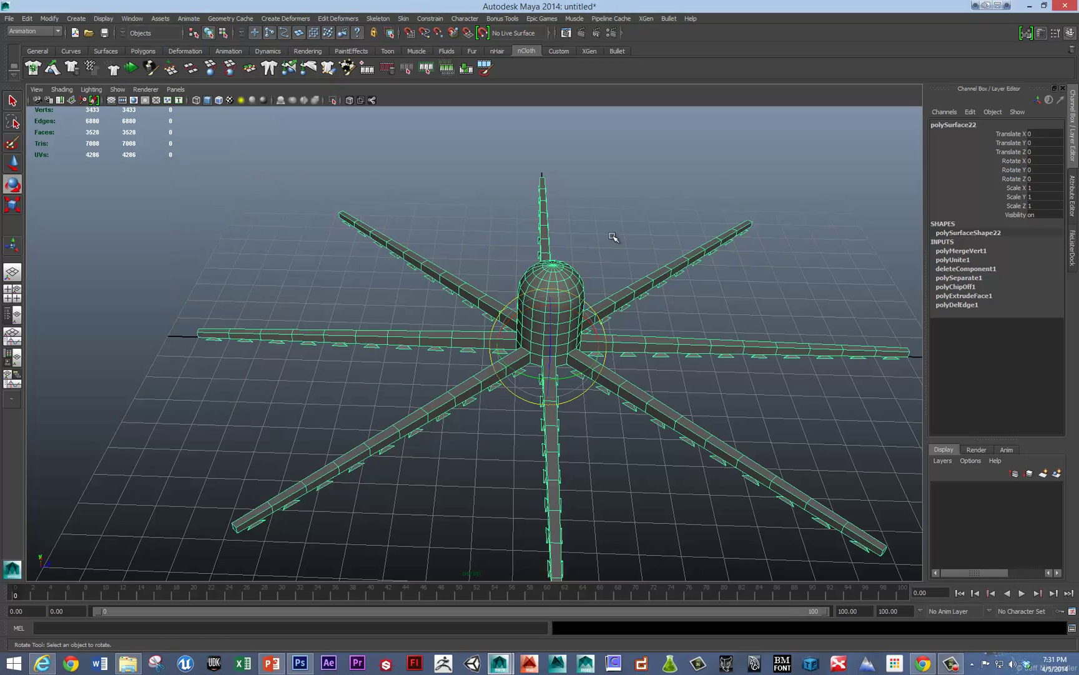
Split one vertex on the front side of the body to test the border edge display.
{"action": "left_click", "coordinate": [566, 328]}
{"action": "right_click_drag", "start_coordinate": [565, 328], "coordinate": [534, 326]}
{"action": "left_click", "coordinate": [557, 324]}
{"action": "key", "text": "f"}
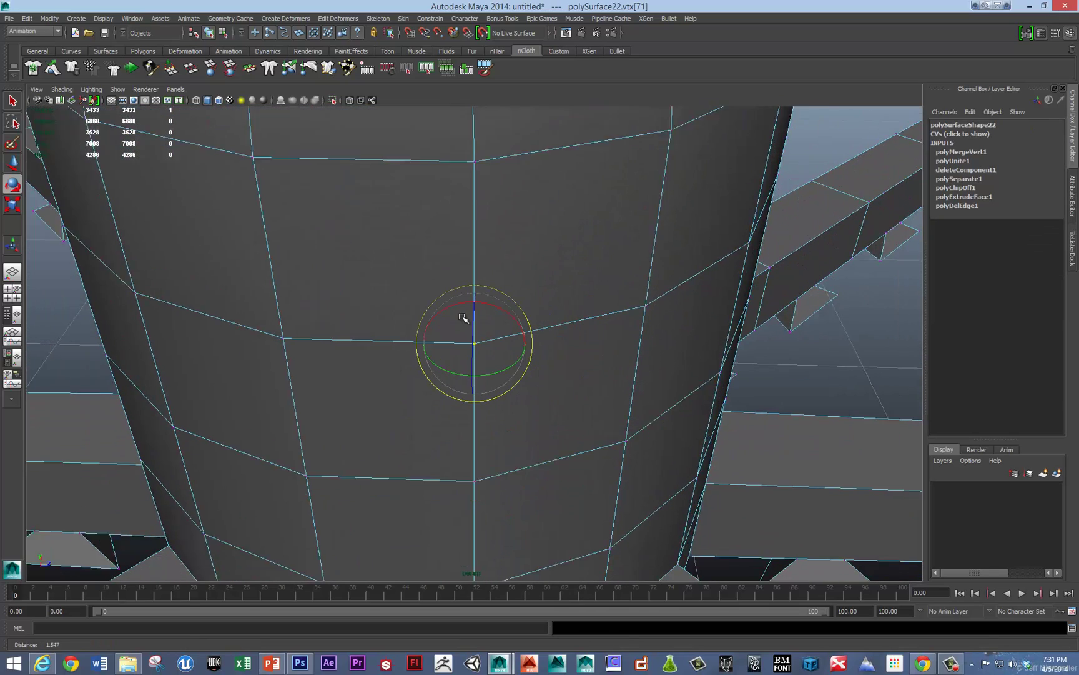
{"action": "right_click_drag", "start_coordinate": [473, 321], "coordinate": [473, 321], "text": "shift"}
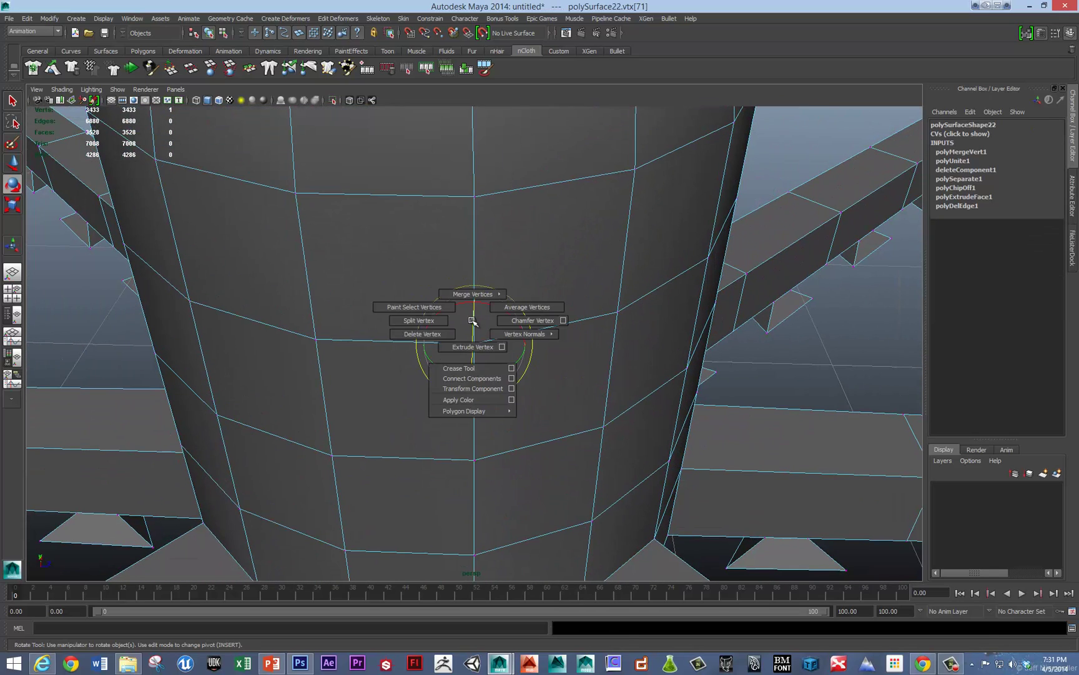
{"action": "left_click", "coordinate": [418, 321]}
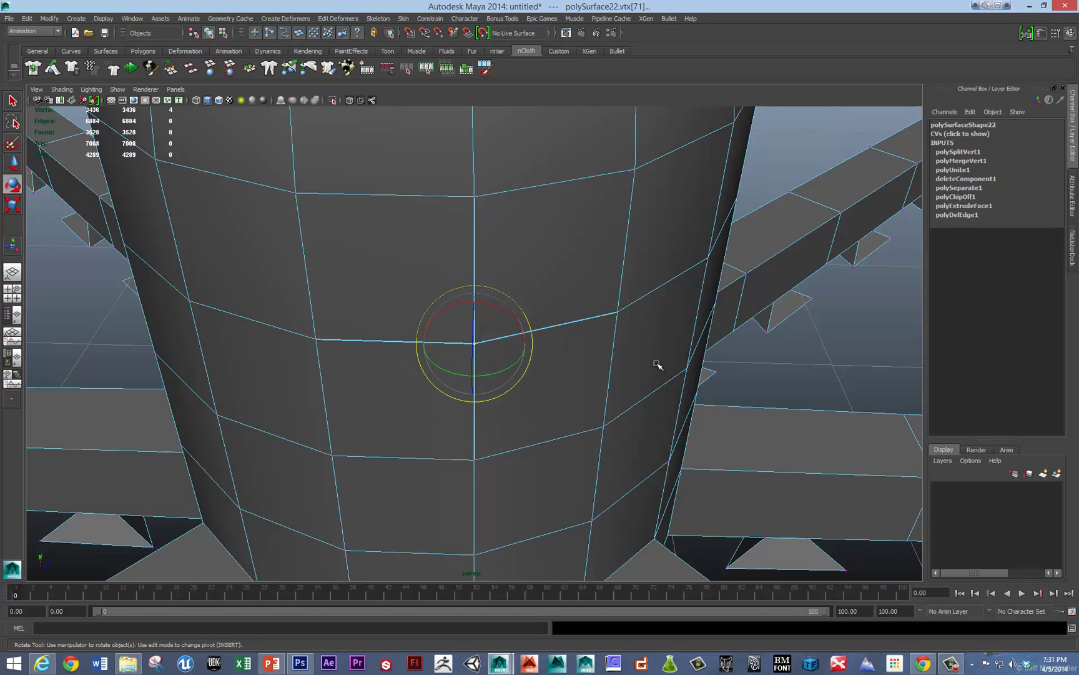
Undo the vertex split on the front side of the body.
{"action": "key", "text": "ctrl+z"}
{"action": "scroll", "coordinate": [624, 388], "scroll_direction": "down", "scroll_amount": 6}
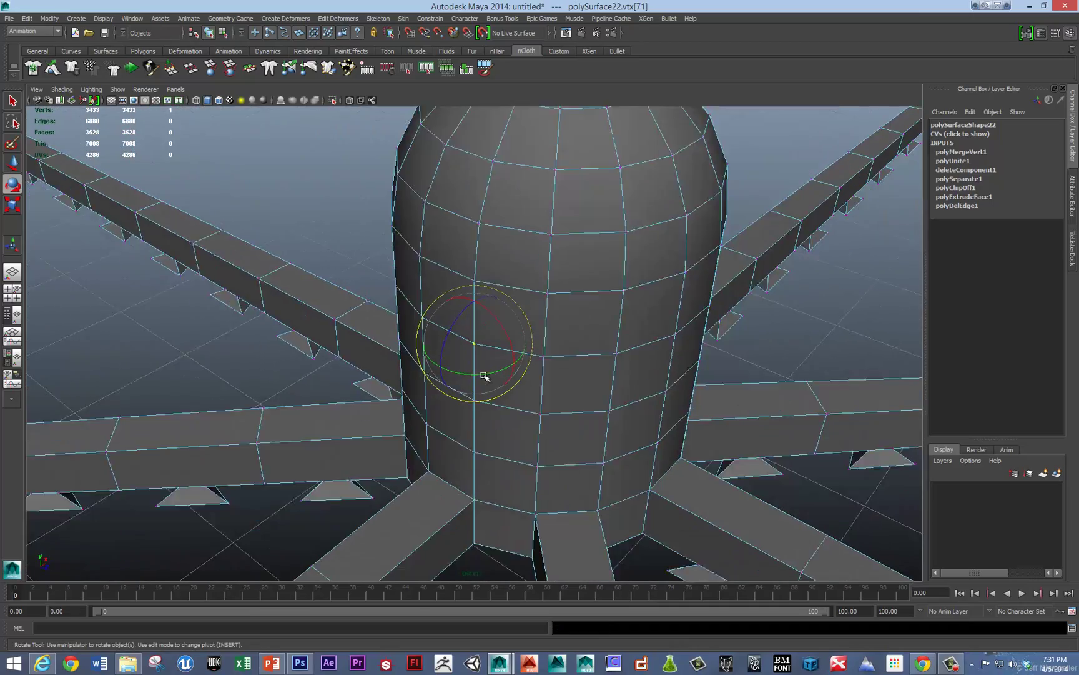
{"action": "left_click_drag", "start_coordinate": [665, 384], "coordinate": [531, 375], "text": "alt"}
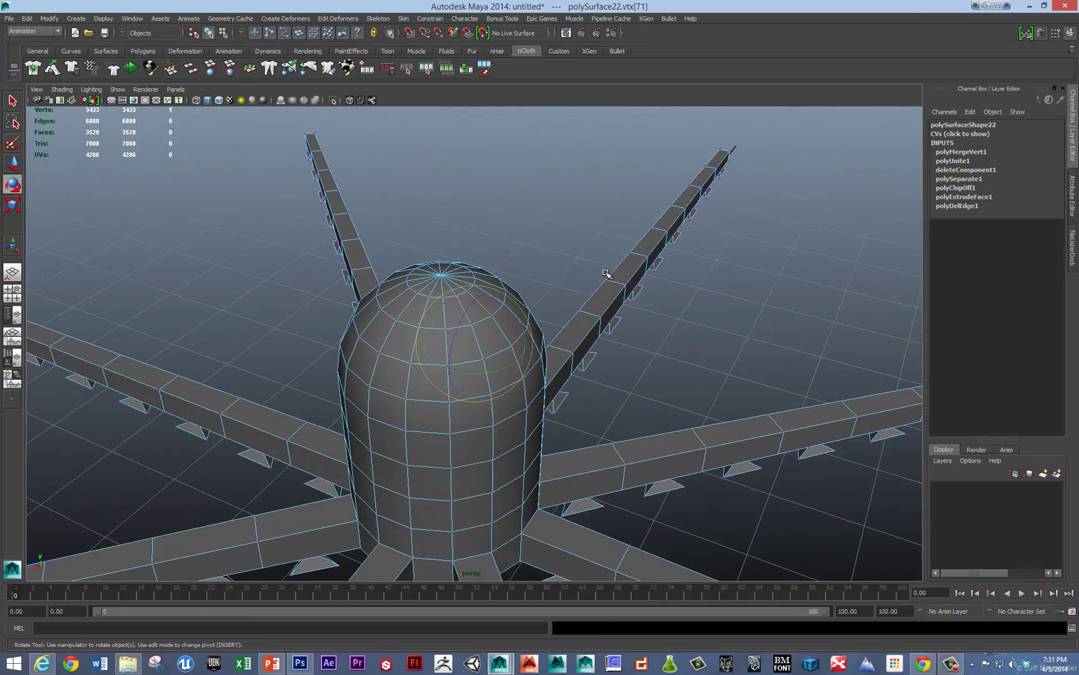
Return to object selection, select the combined octopus mesh, and display it with smooth preview to inspect it from several sides.
{"action": "right_click_drag", "start_coordinate": [601, 276], "coordinate": [631, 286]}
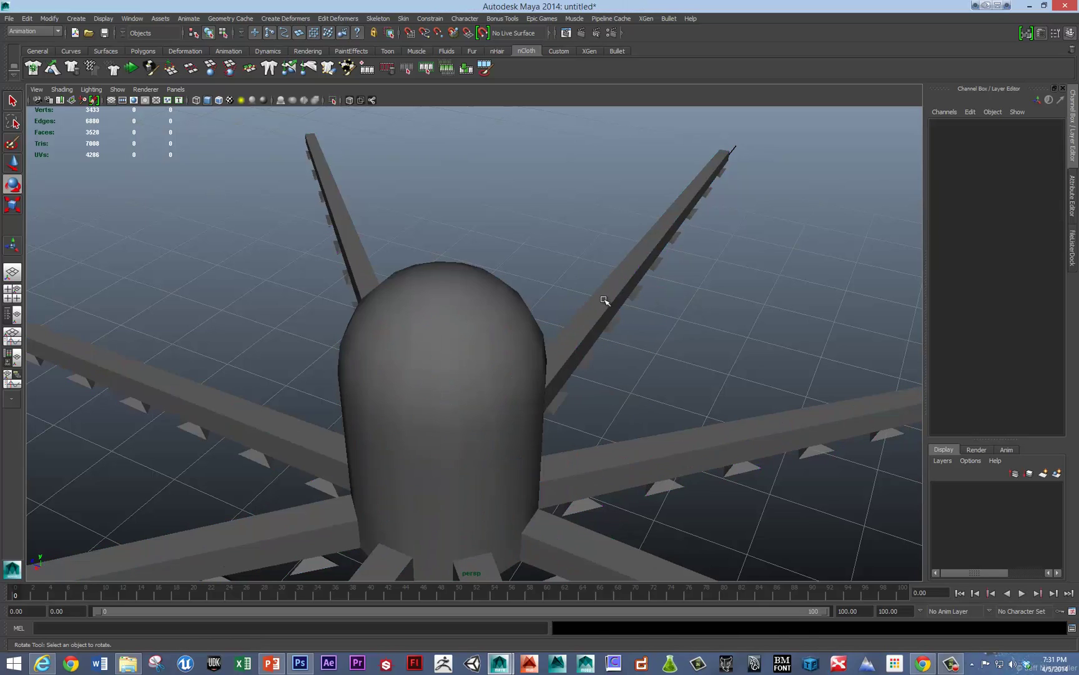
{"action": "left_click", "coordinate": [608, 301]}
{"action": "key", "text": "3"}
{"action": "scroll", "coordinate": [562, 336], "scroll_direction": "down", "scroll_amount": 2}
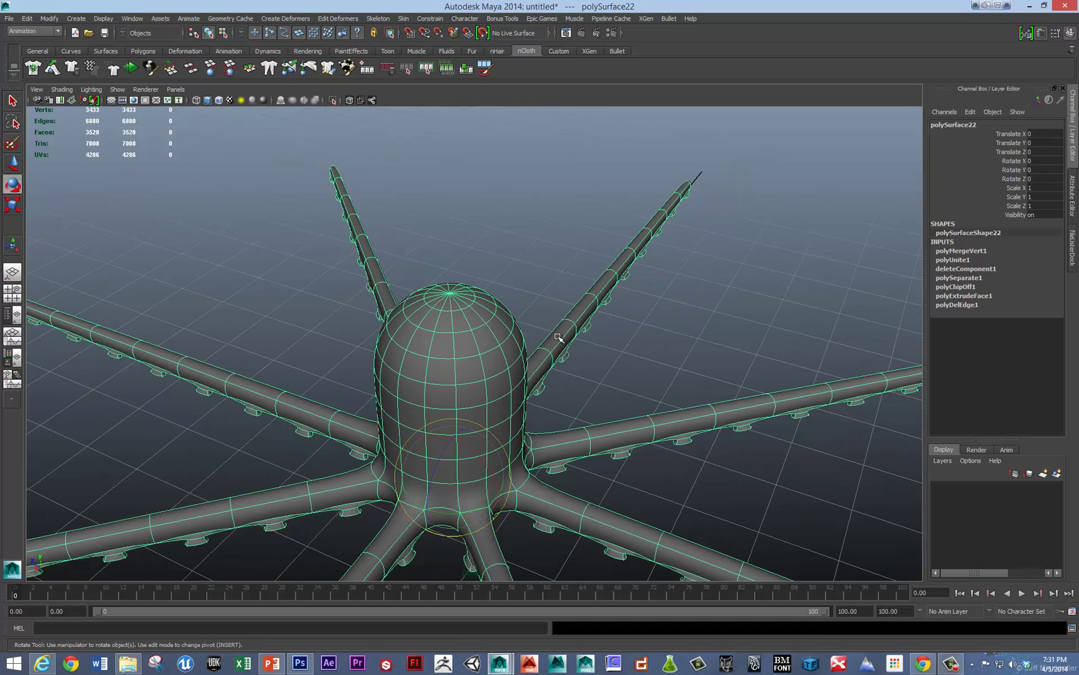
{"action": "left_click_drag", "start_coordinate": [557, 337], "coordinate": [530, 316], "text": "alt"}
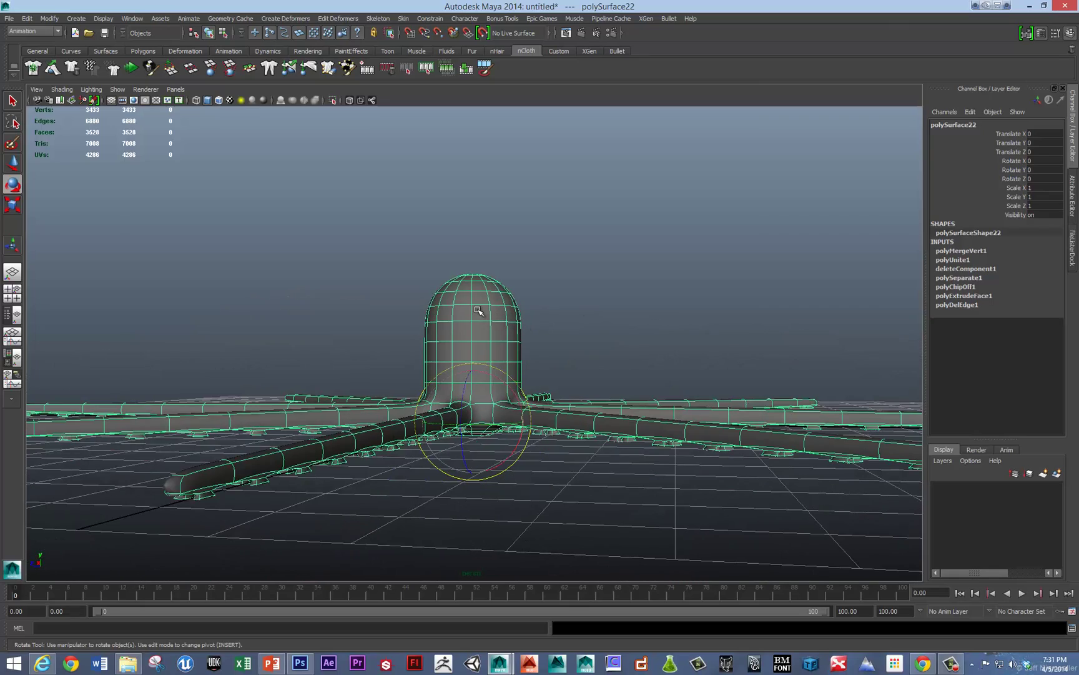
{"action": "left_click_drag", "start_coordinate": [512, 318], "coordinate": [420, 345], "text": "alt"}
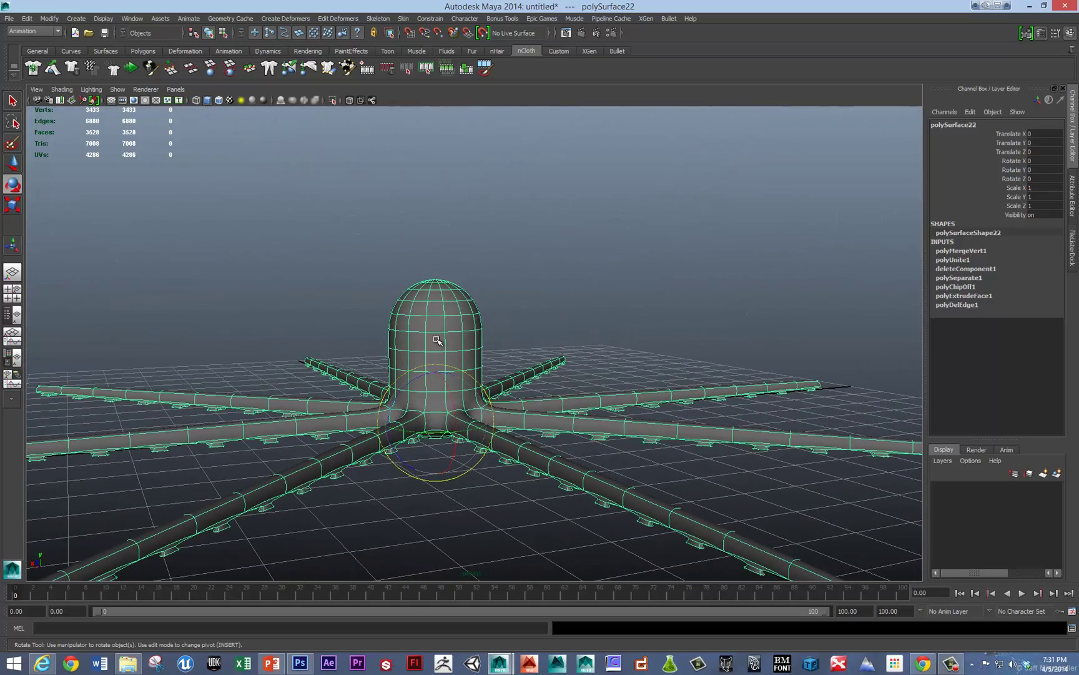